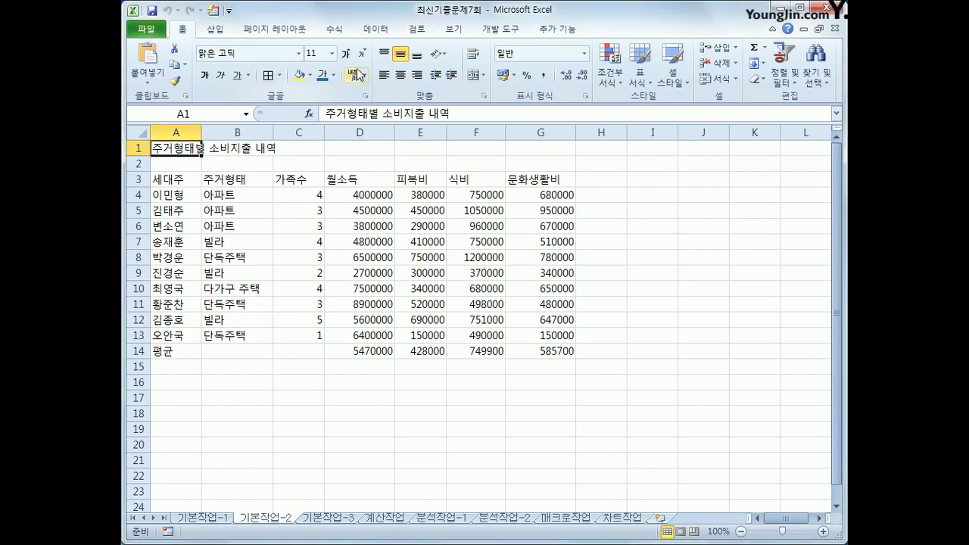
Merge and centre the title across A1:G1 and set its font to 궁서체
{"action": "left_click_drag", "start_coordinate": [170, 148], "coordinate": [547, 149]}
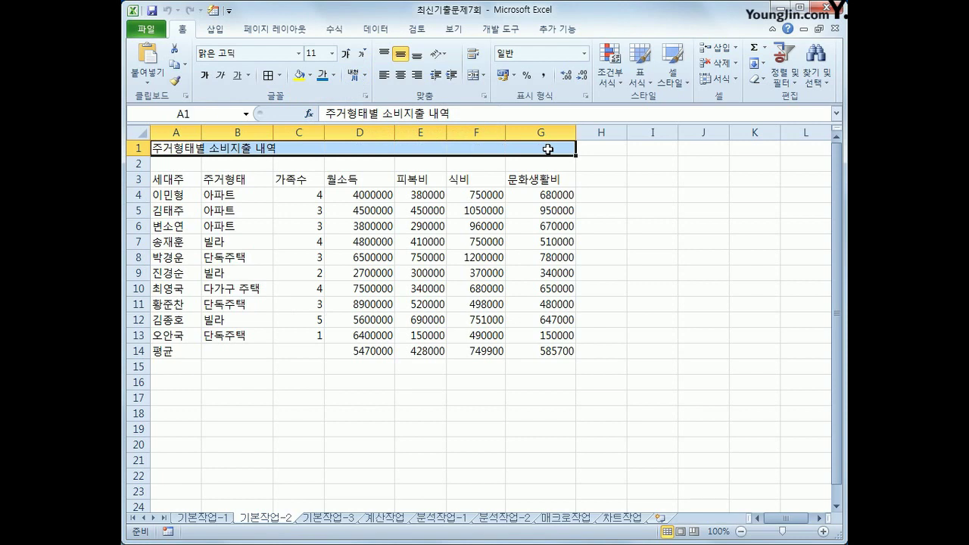
{"action": "left_click", "coordinate": [474, 76]}
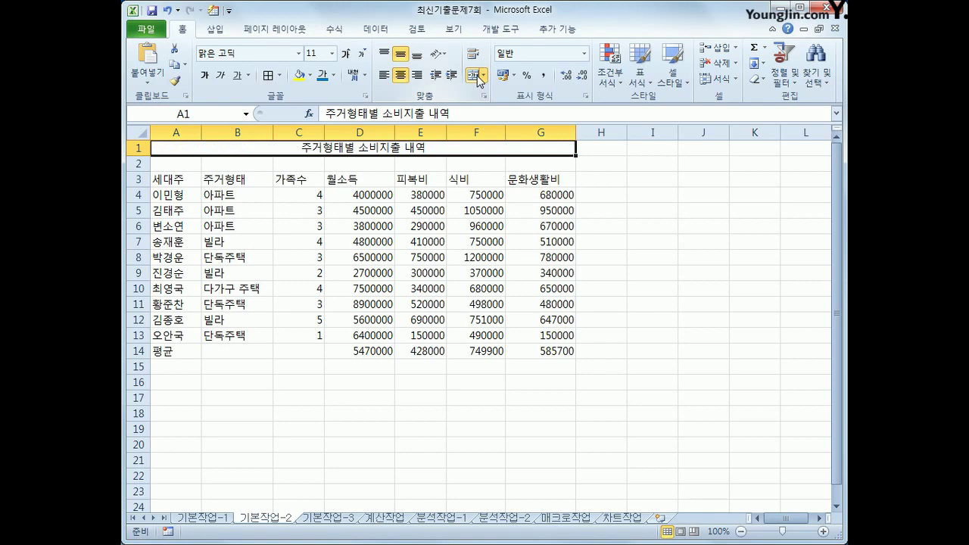
{"action": "left_click", "coordinate": [299, 54]}
{"action": "left_click_drag", "start_coordinate": [391, 93], "coordinate": [394, 125]}
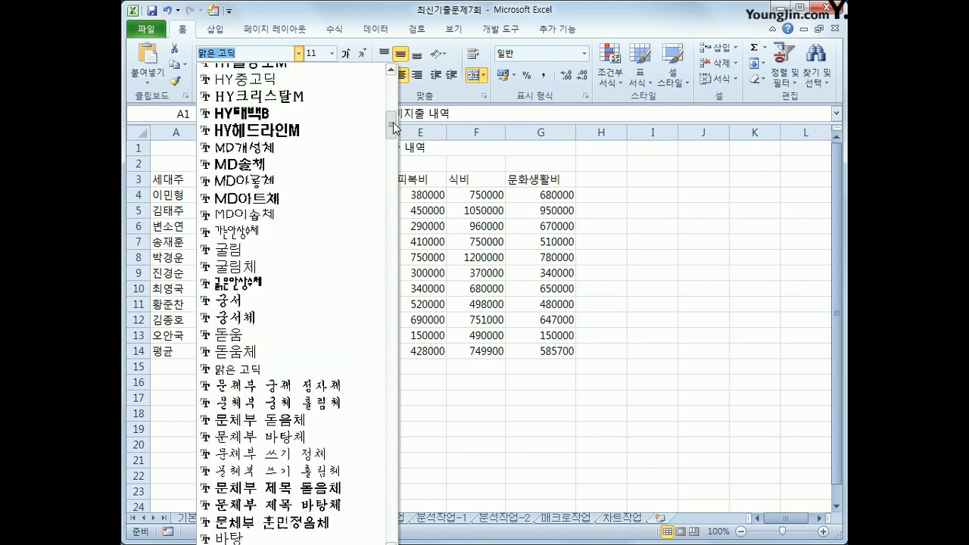
{"action": "left_click", "coordinate": [312, 317]}
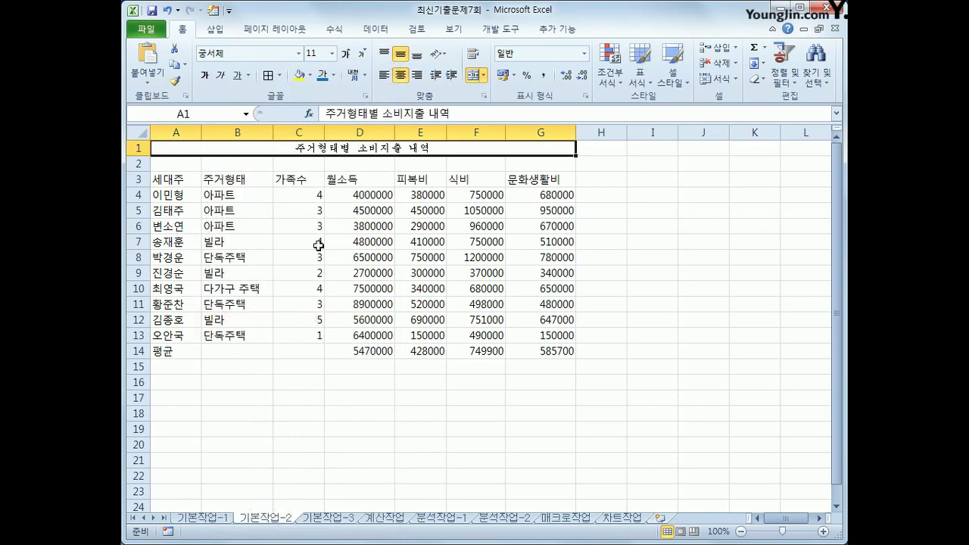
Make the title size 17, bold, with a double underline
{"action": "left_click", "coordinate": [321, 54]}
{"action": "type", "text": "17"}
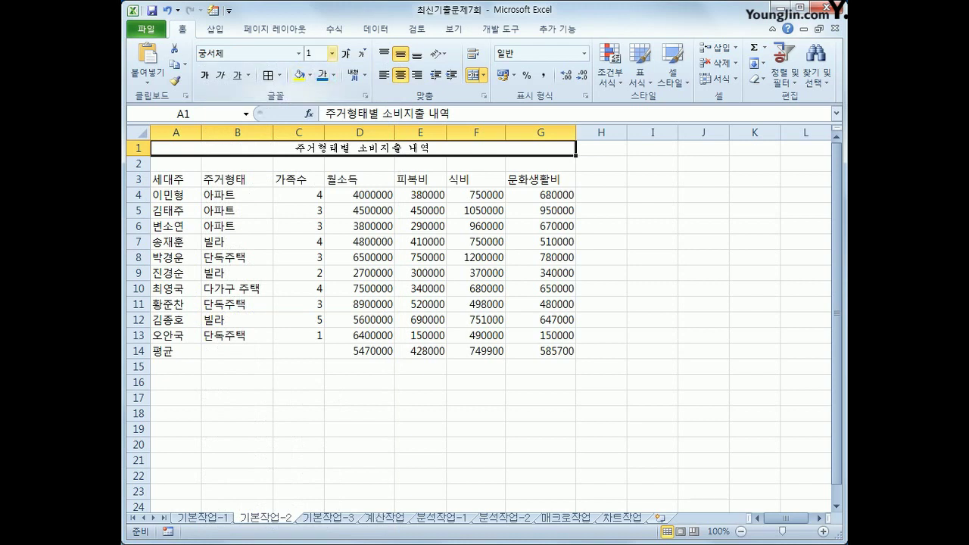
{"action": "key", "text": "Return"}
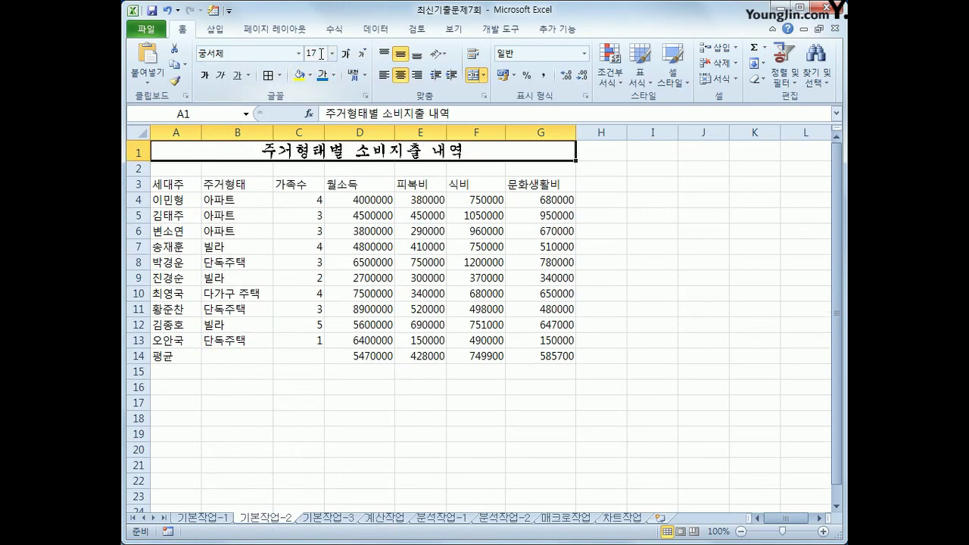
{"action": "left_click", "coordinate": [204, 77]}
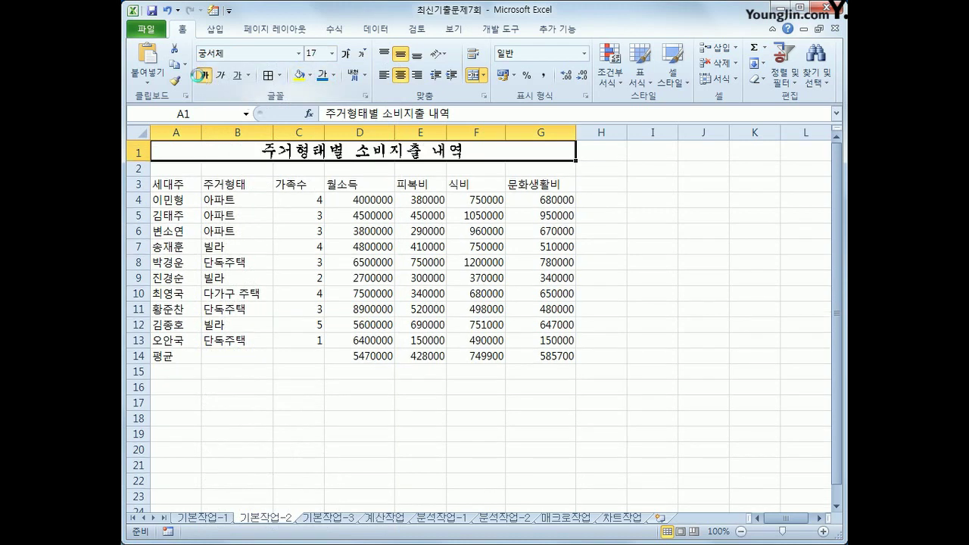
{"action": "left_click", "coordinate": [249, 74]}
{"action": "left_click", "coordinate": [252, 109]}
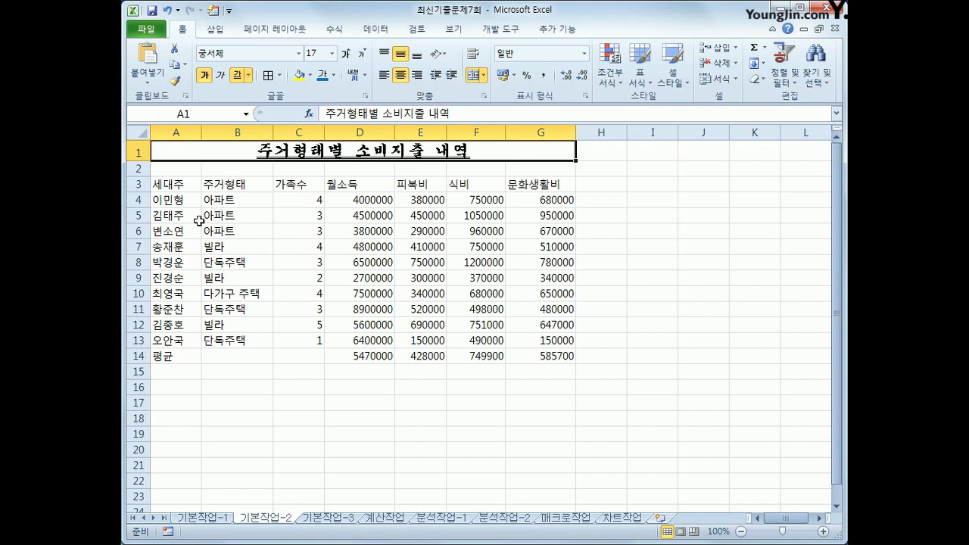
Merge and centre 평균 across A14:C14, and set the A3:G3 headers to 궁서 font
{"action": "left_click_drag", "start_coordinate": [188, 357], "coordinate": [275, 353]}
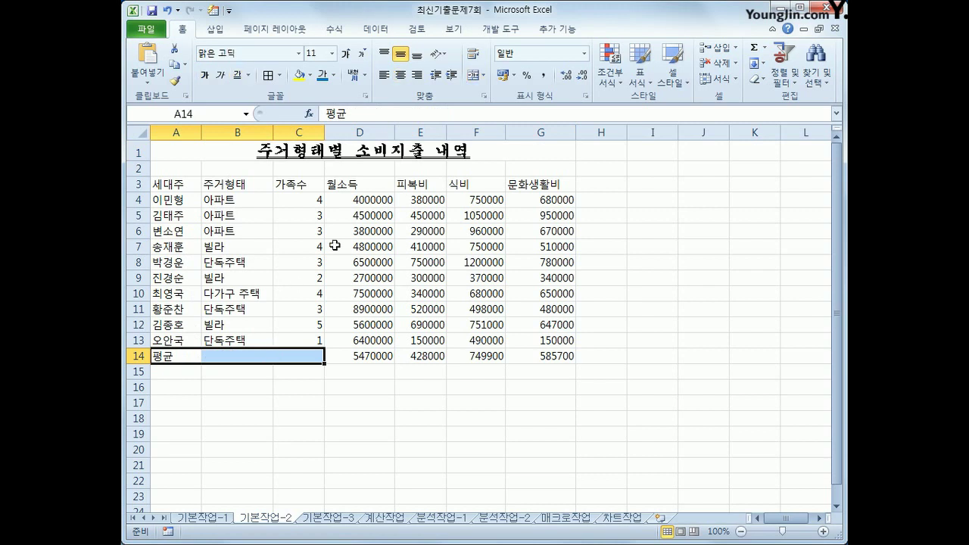
{"action": "left_click", "coordinate": [477, 81]}
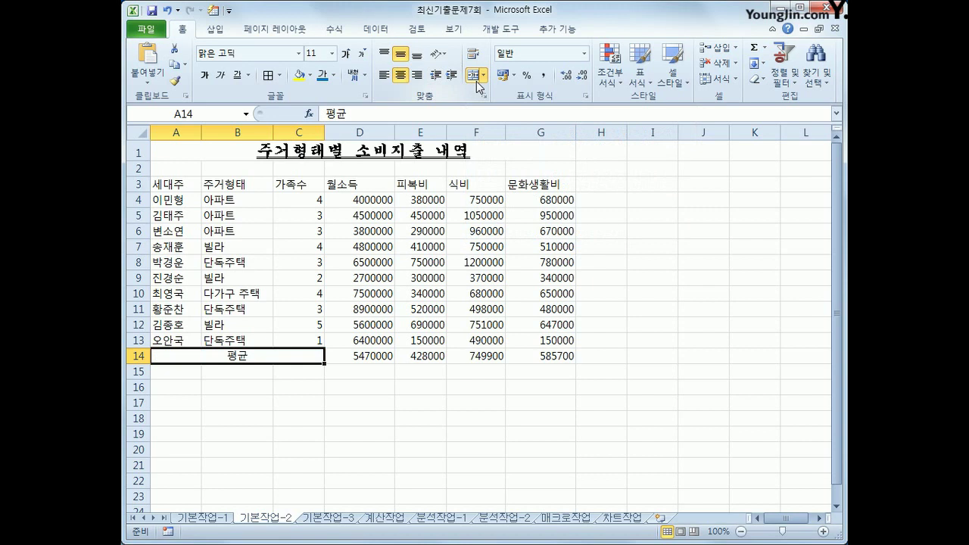
{"action": "left_click_drag", "start_coordinate": [182, 187], "coordinate": [522, 182]}
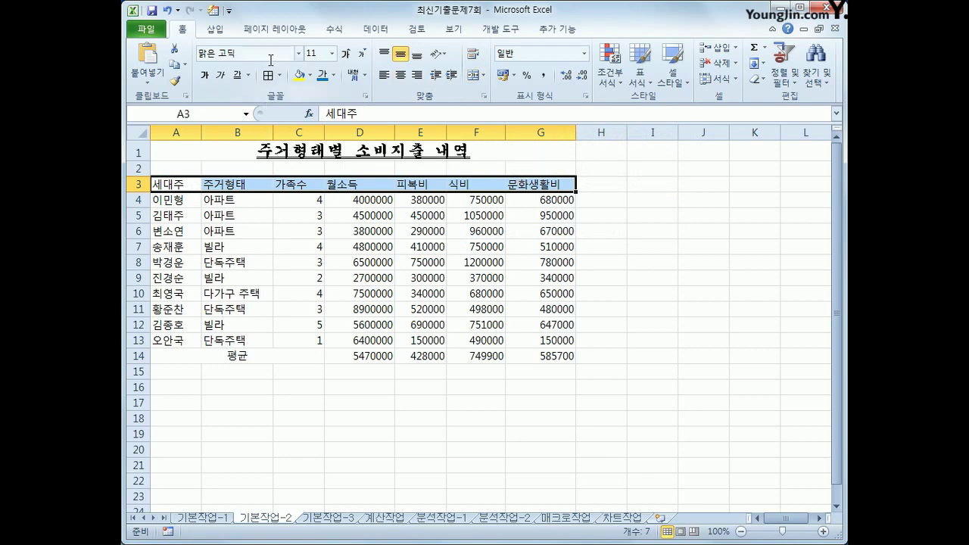
{"action": "left_click", "coordinate": [300, 53]}
{"action": "left_click_drag", "start_coordinate": [391, 83], "coordinate": [391, 124]}
{"action": "left_click", "coordinate": [331, 334]}
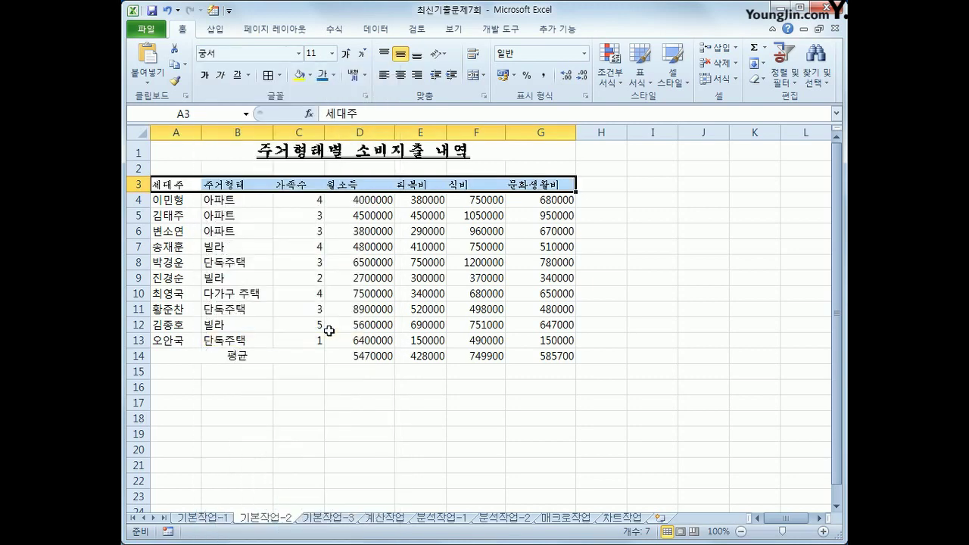
Make the A3:G3 headers 12-point white text on blue fill, centred
{"action": "left_click", "coordinate": [351, 59]}
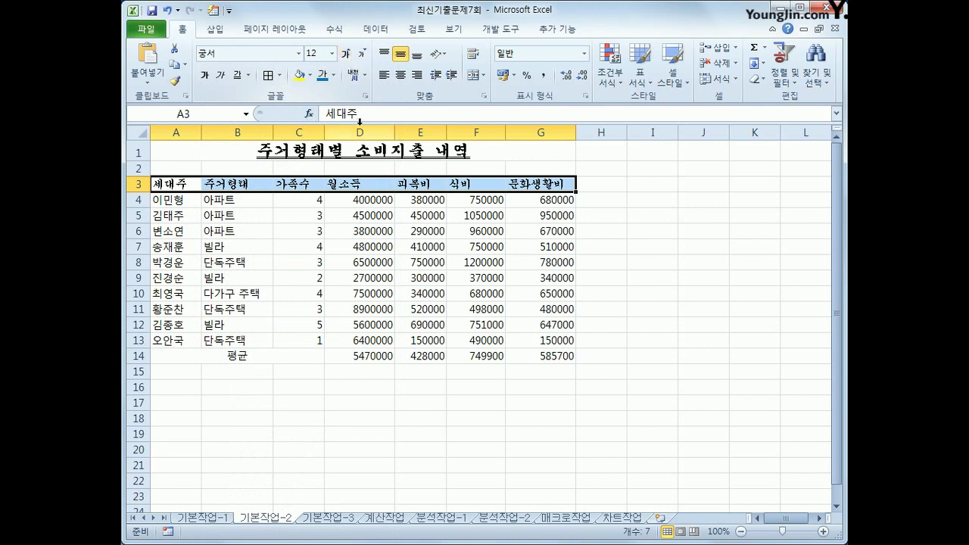
{"action": "left_click", "coordinate": [333, 75]}
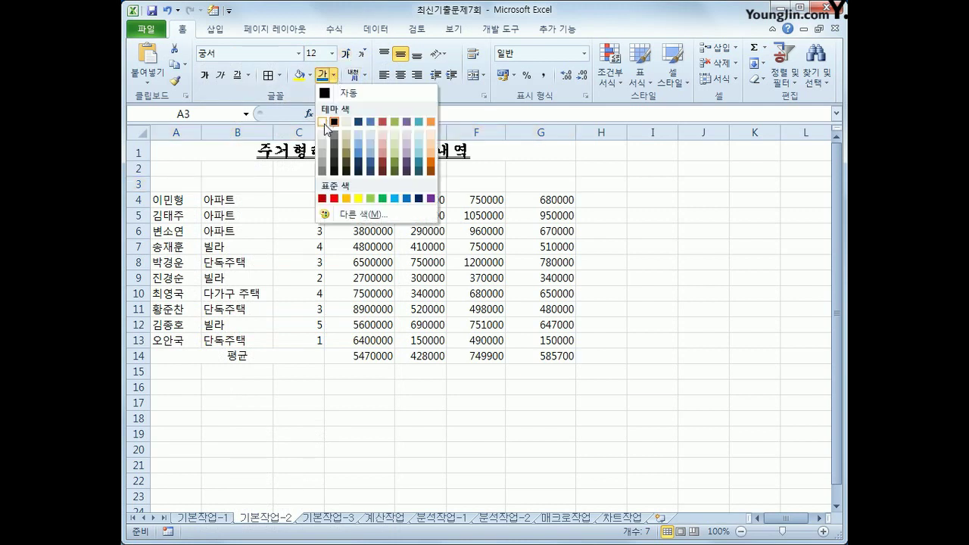
{"action": "left_click", "coordinate": [323, 122]}
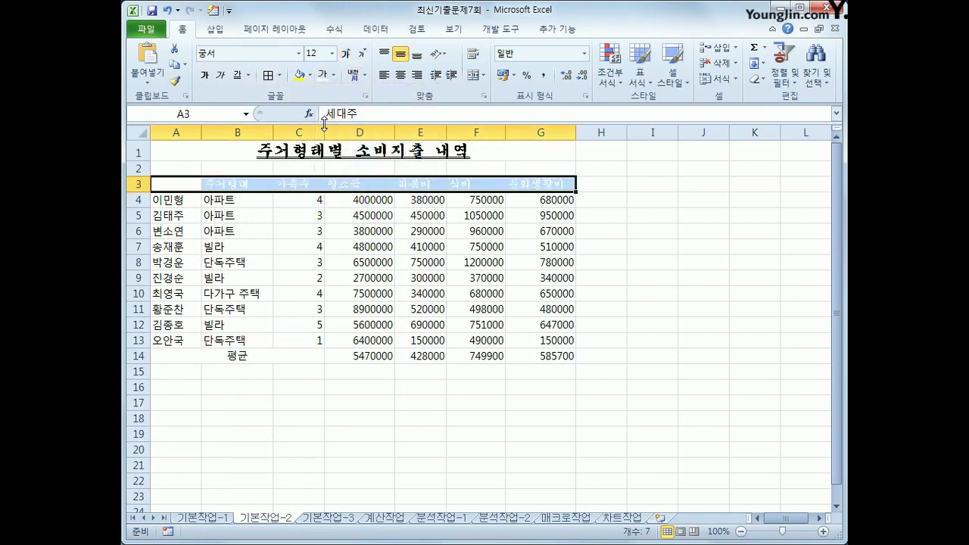
{"action": "left_click", "coordinate": [310, 75]}
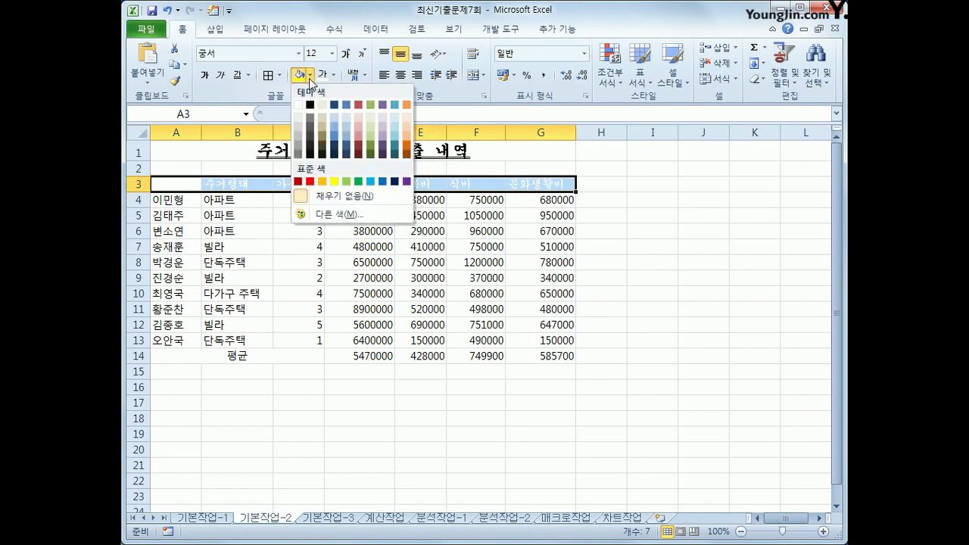
{"action": "left_click", "coordinate": [383, 181]}
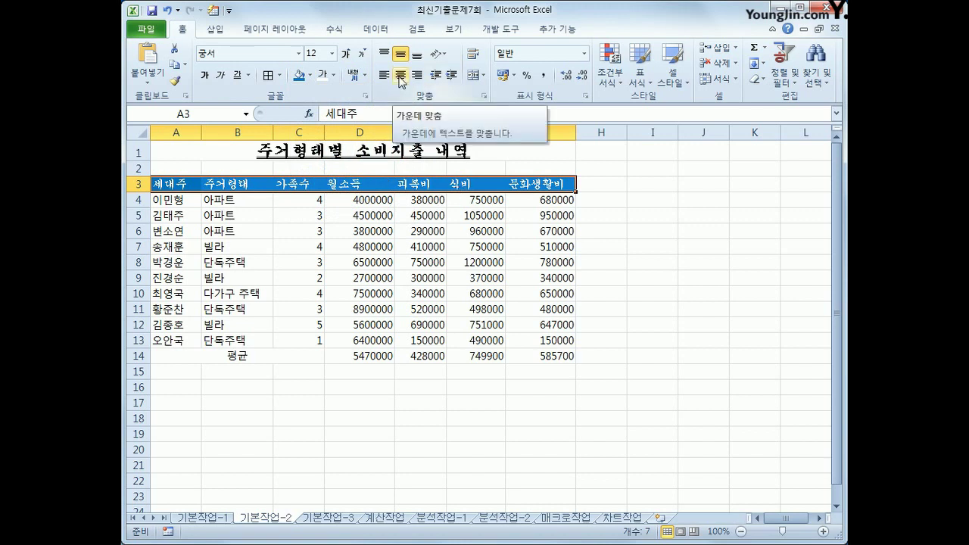
{"action": "left_click", "coordinate": [401, 80]}
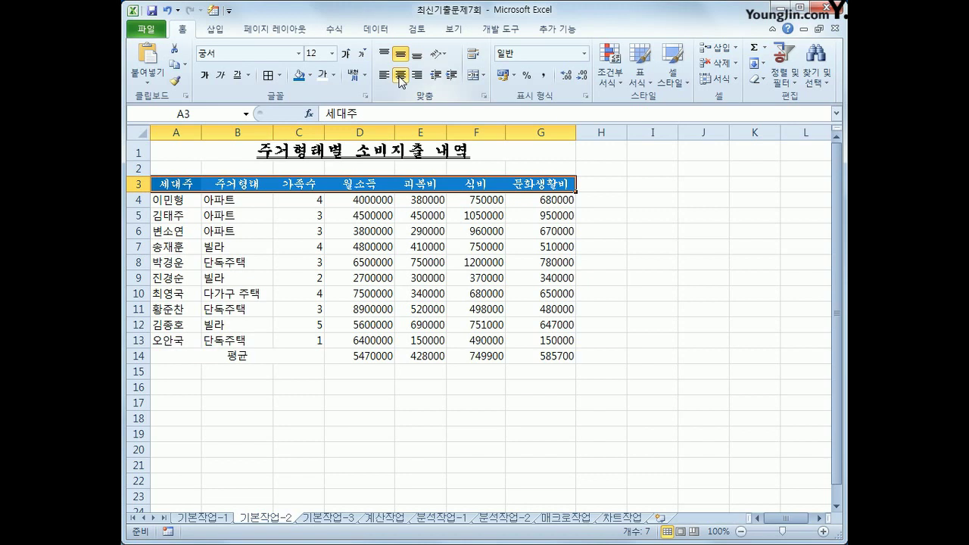
{"action": "left_click_drag", "start_coordinate": [375, 200], "coordinate": [520, 350]}
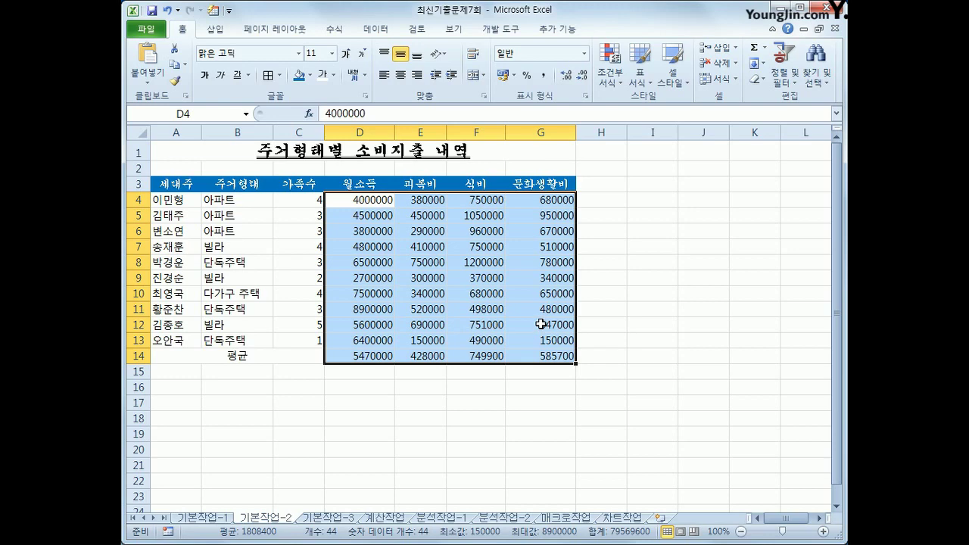
Give D4:G14 the custom number format #,##0원
{"action": "right_click", "coordinate": [474, 262]}
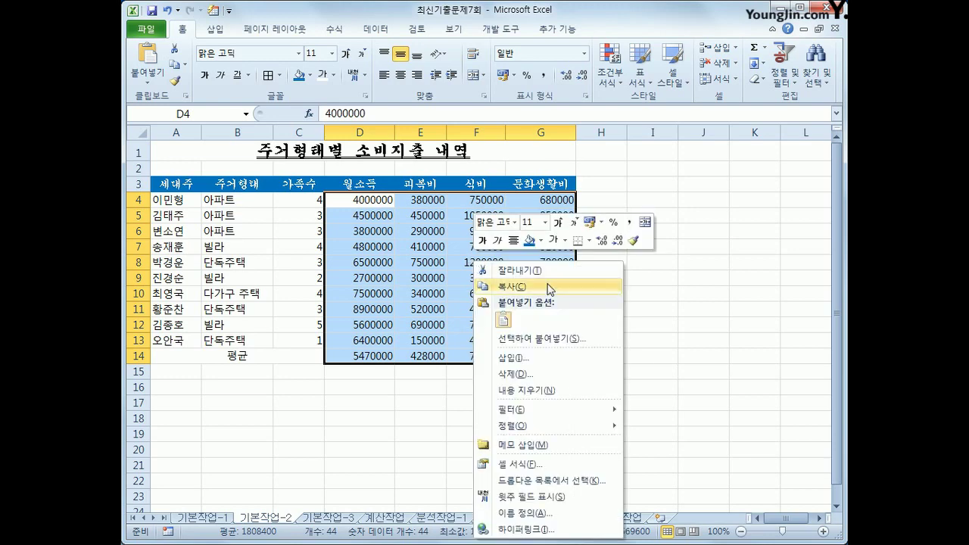
{"action": "left_click", "coordinate": [541, 464]}
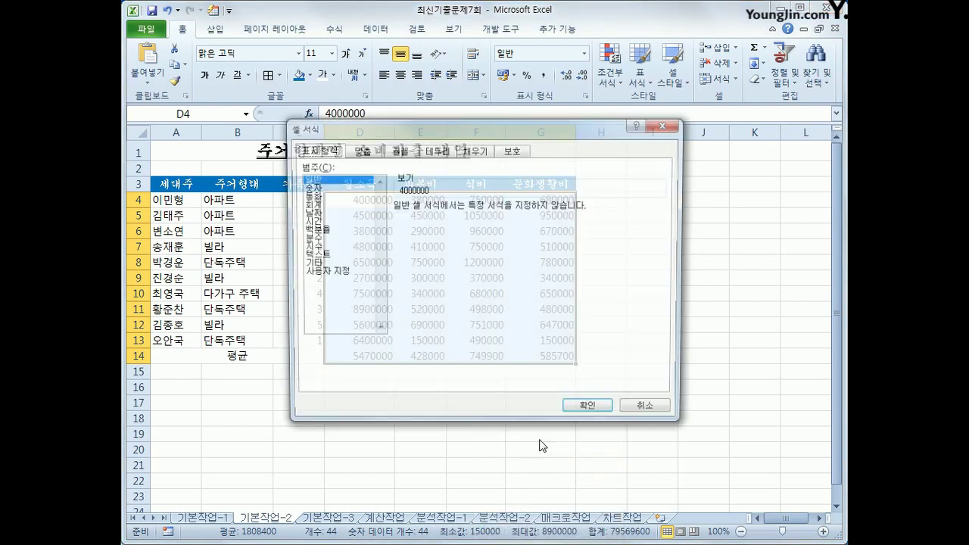
{"action": "left_click_drag", "start_coordinate": [463, 131], "coordinate": [528, 148]}
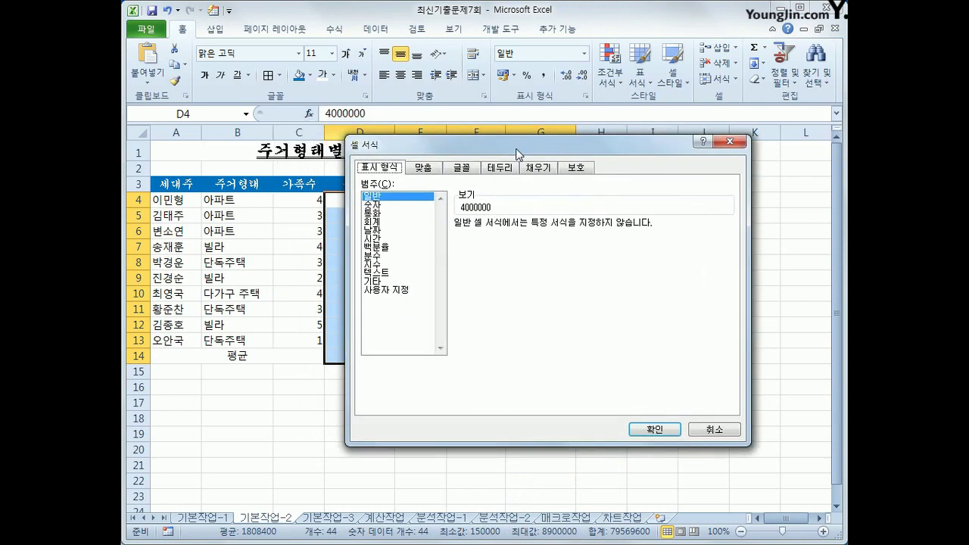
{"action": "left_click", "coordinate": [395, 289]}
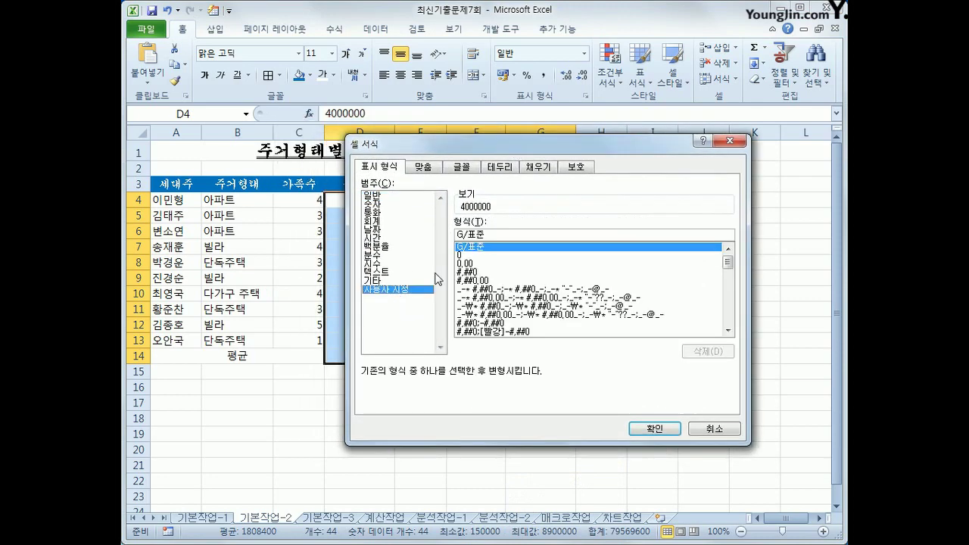
{"action": "left_click_drag", "start_coordinate": [491, 235], "coordinate": [447, 234]}
{"action": "left_click", "coordinate": [508, 234]}
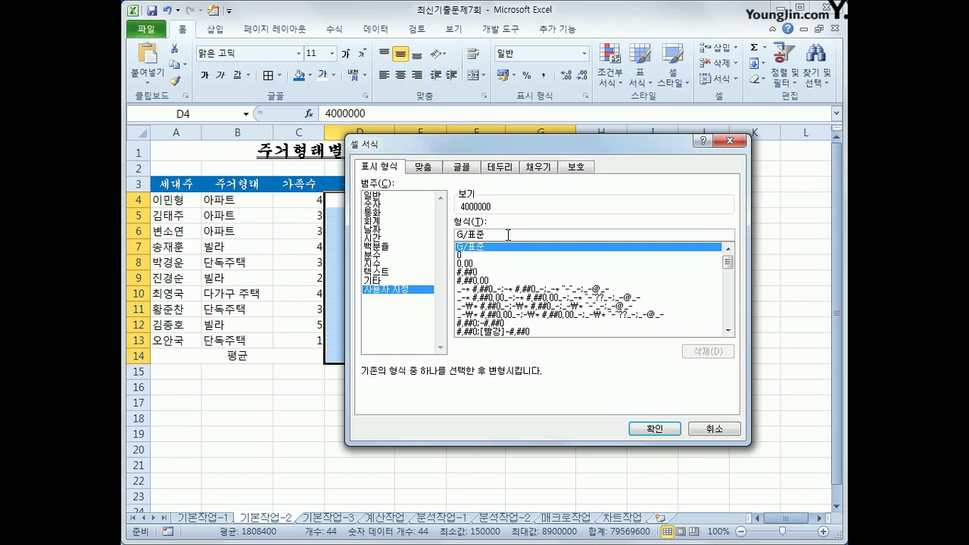
{"action": "left_click_drag", "start_coordinate": [508, 234], "coordinate": [349, 229]}
{"action": "type", "text": "#"}
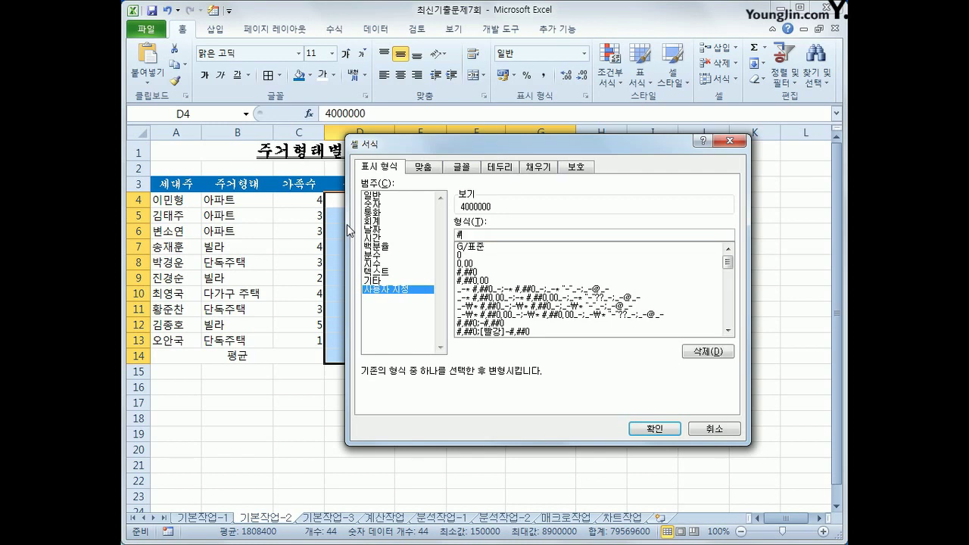
{"action": "type", "text": ",##0"}
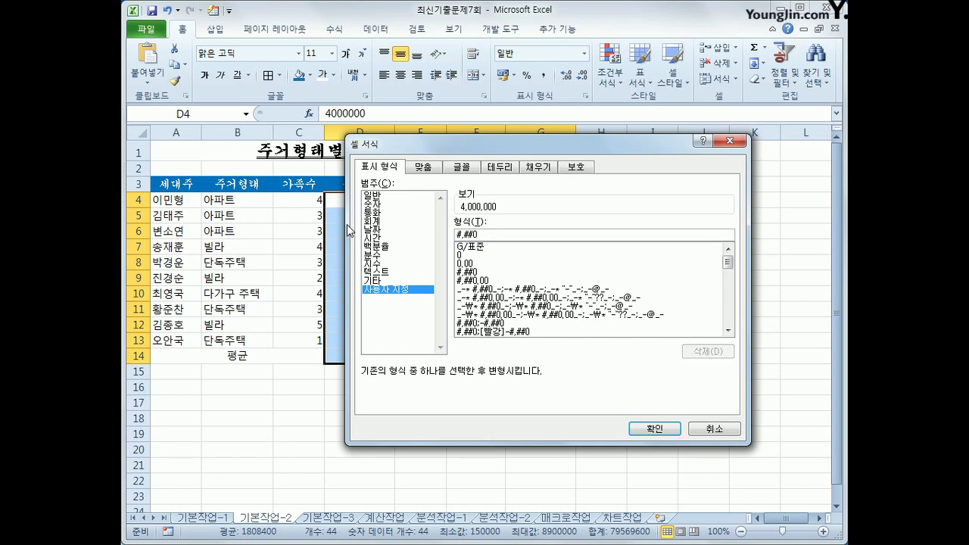
{"action": "type", "text": "원"}
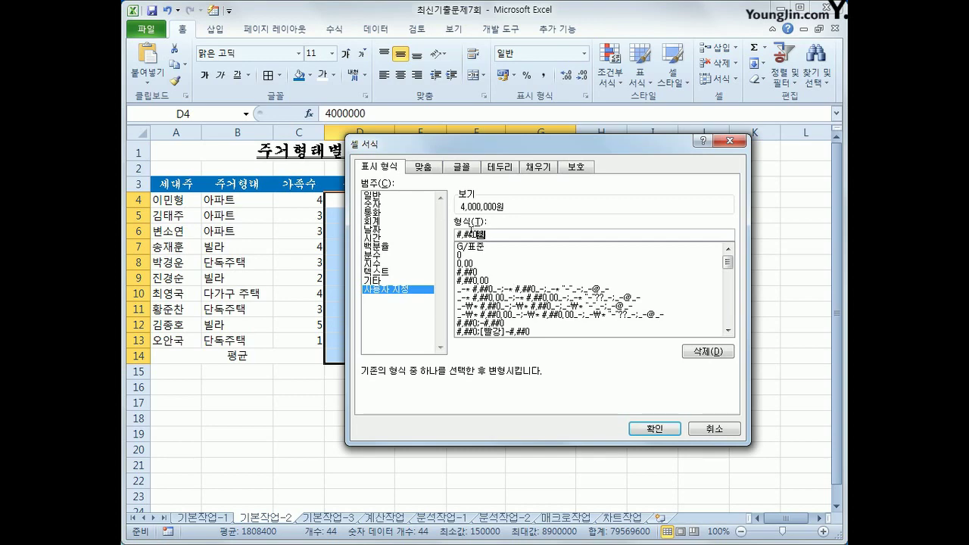
{"action": "left_click", "coordinate": [653, 429]}
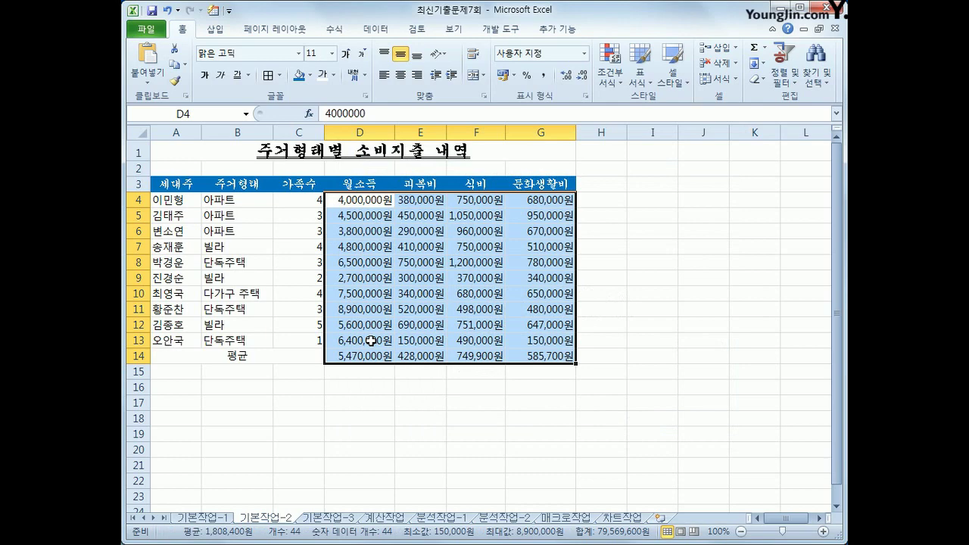
{"action": "left_click_drag", "start_coordinate": [300, 198], "coordinate": [297, 340]}
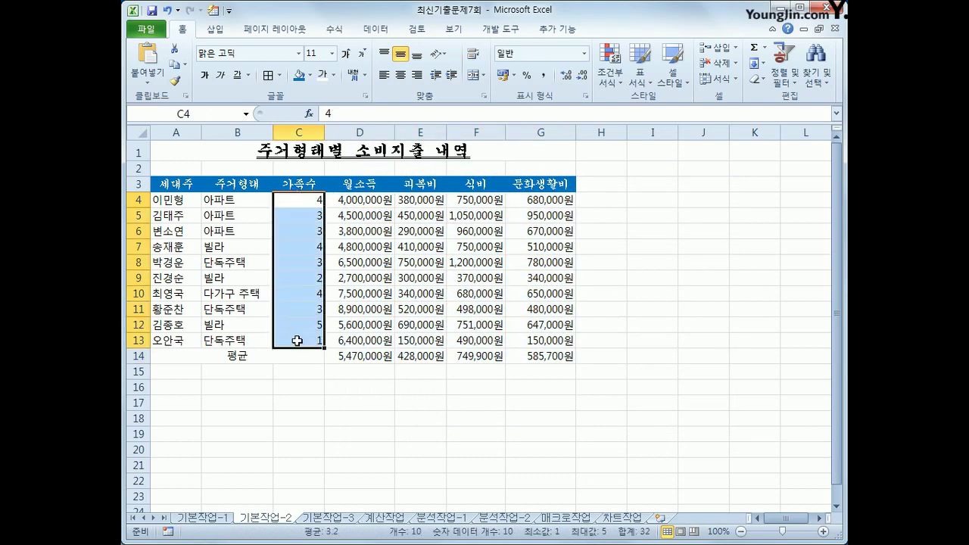
Give C4:C13 the custom format G/표준명 so counts read like 4명
{"action": "right_click", "coordinate": [410, 416]}
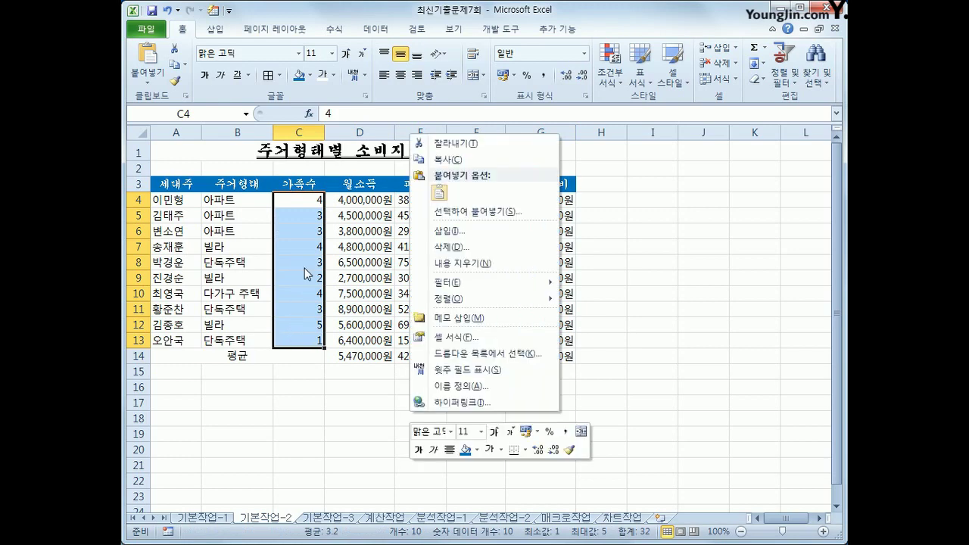
{"action": "left_click", "coordinate": [470, 335]}
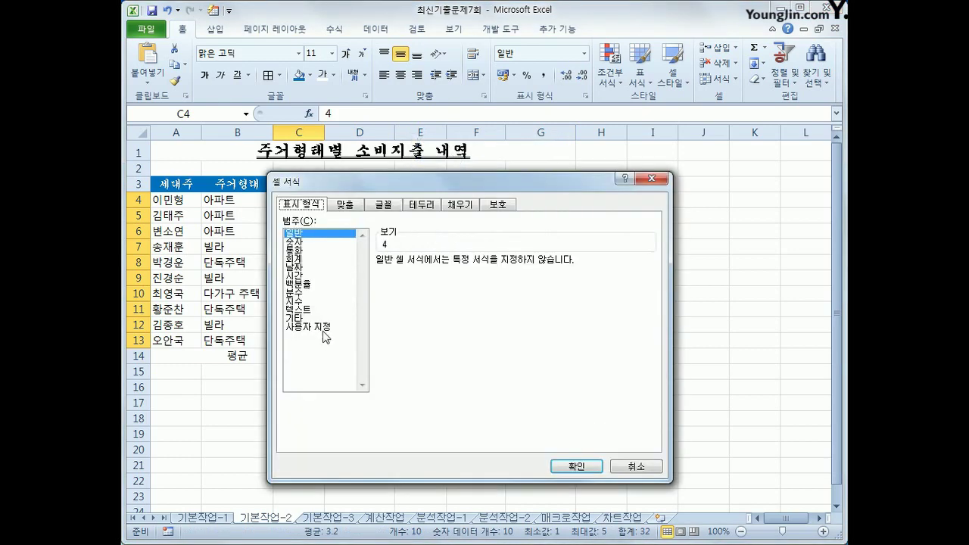
{"action": "left_click", "coordinate": [325, 328]}
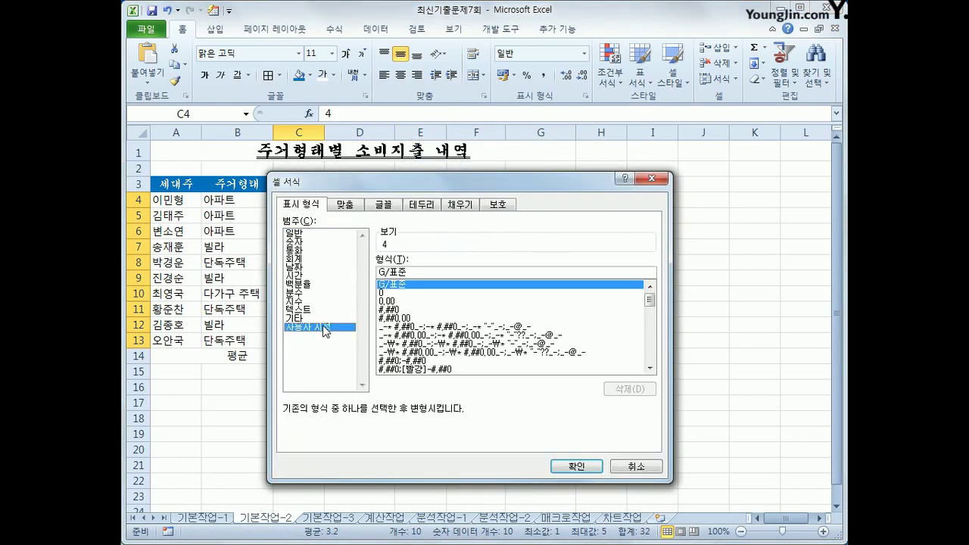
{"action": "left_click_drag", "start_coordinate": [434, 182], "coordinate": [555, 134]}
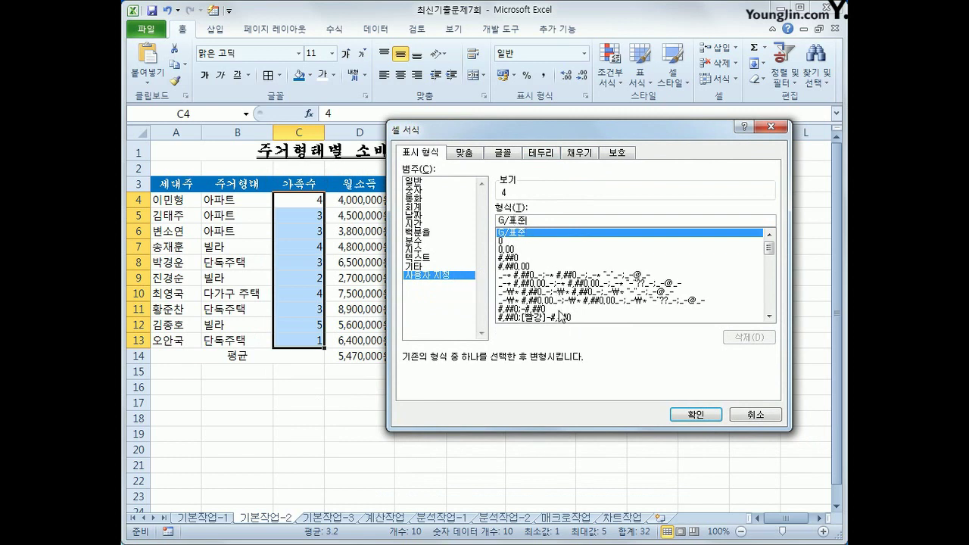
{"action": "type", "text": "명"}
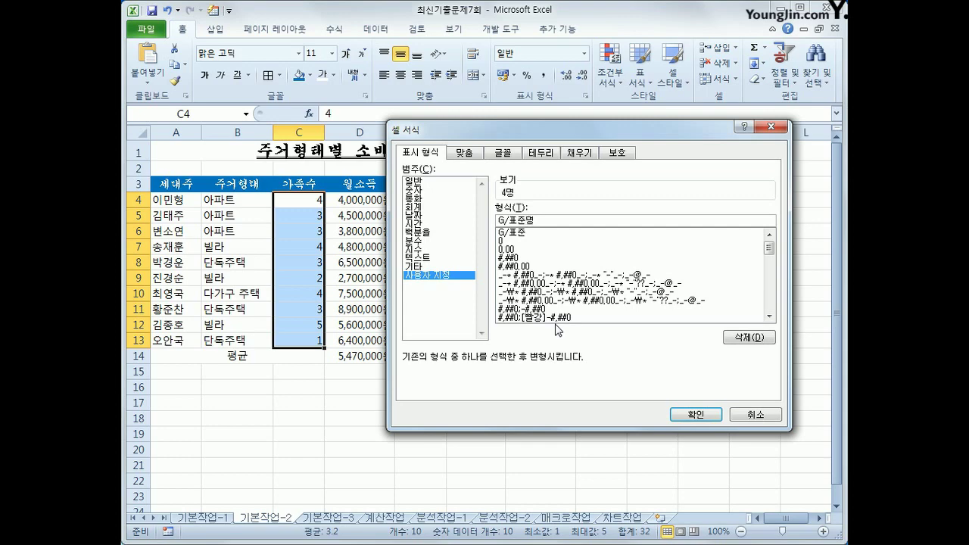
{"action": "left_click", "coordinate": [694, 415]}
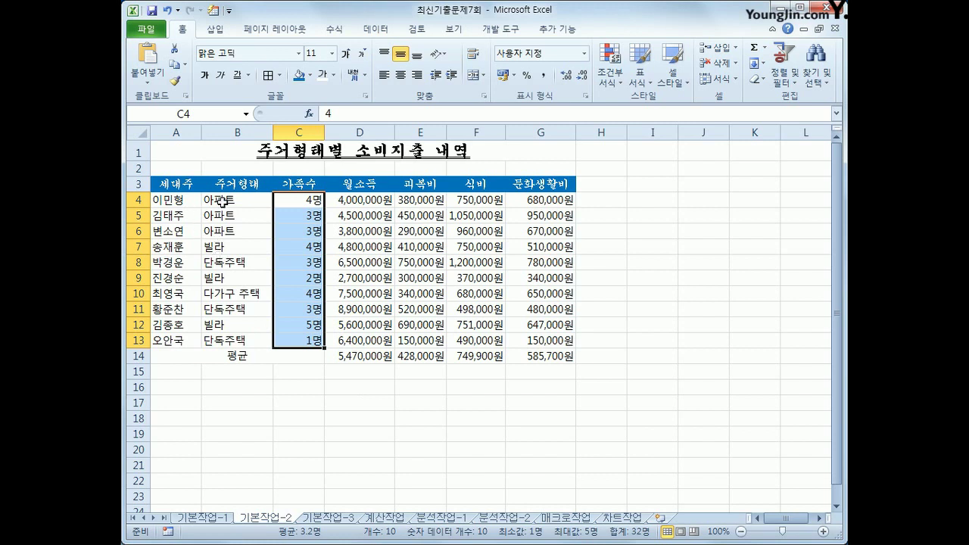
{"action": "left_click", "coordinate": [223, 200]}
Name the range B4:B6 아파트 via the Name Box
{"action": "left_click_drag", "start_coordinate": [223, 200], "coordinate": [222, 233]}
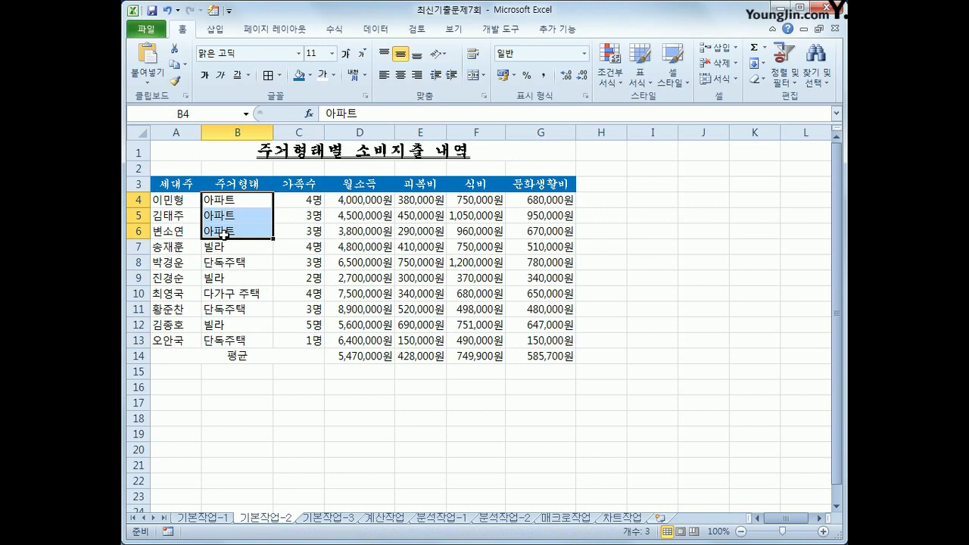
{"action": "left_click", "coordinate": [199, 115]}
{"action": "type", "text": "아파트"}
{"action": "key", "text": "Return"}
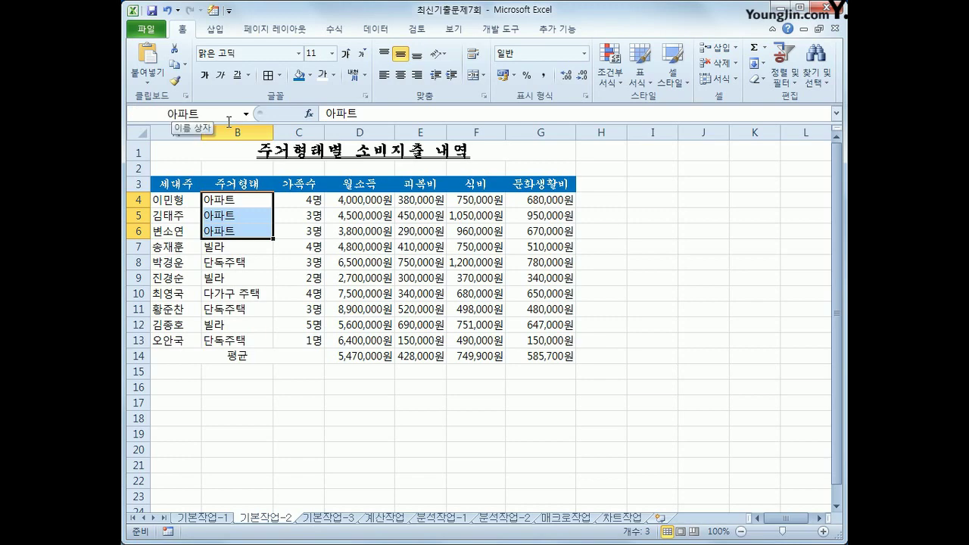
Apply All Borders to table A3:G14, then go to sheet 기본작업-3
{"action": "left_click_drag", "start_coordinate": [170, 184], "coordinate": [540, 358]}
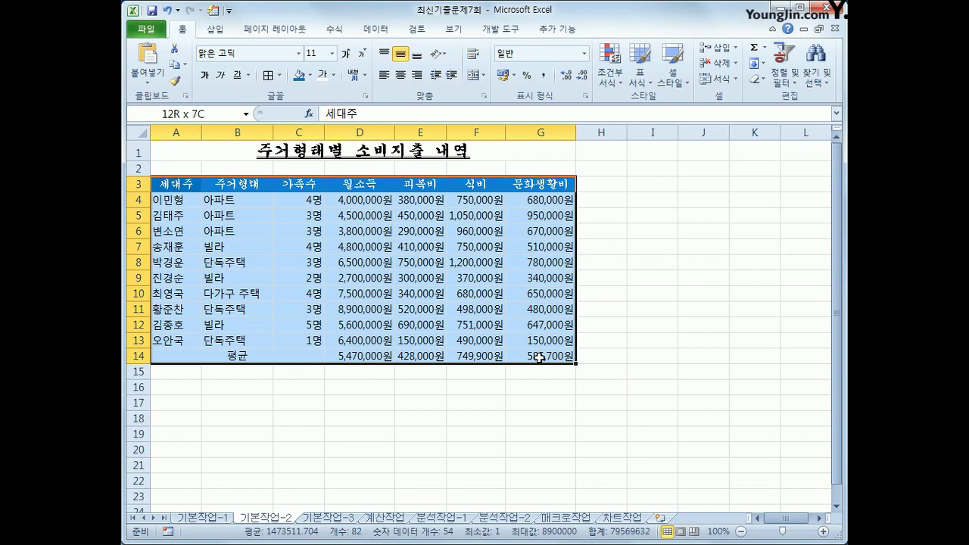
{"action": "left_click_drag", "start_coordinate": [540, 358], "coordinate": [540, 358]}
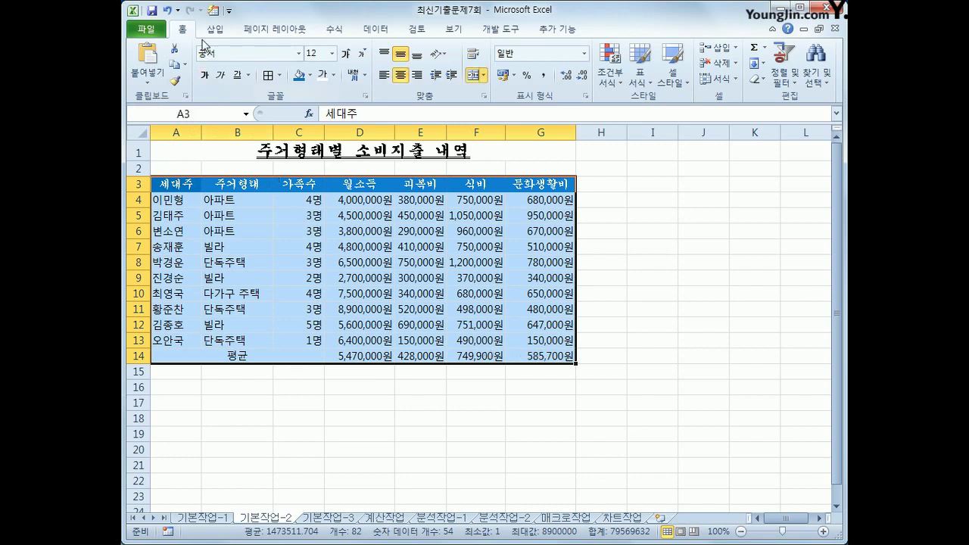
{"action": "left_click", "coordinate": [278, 76]}
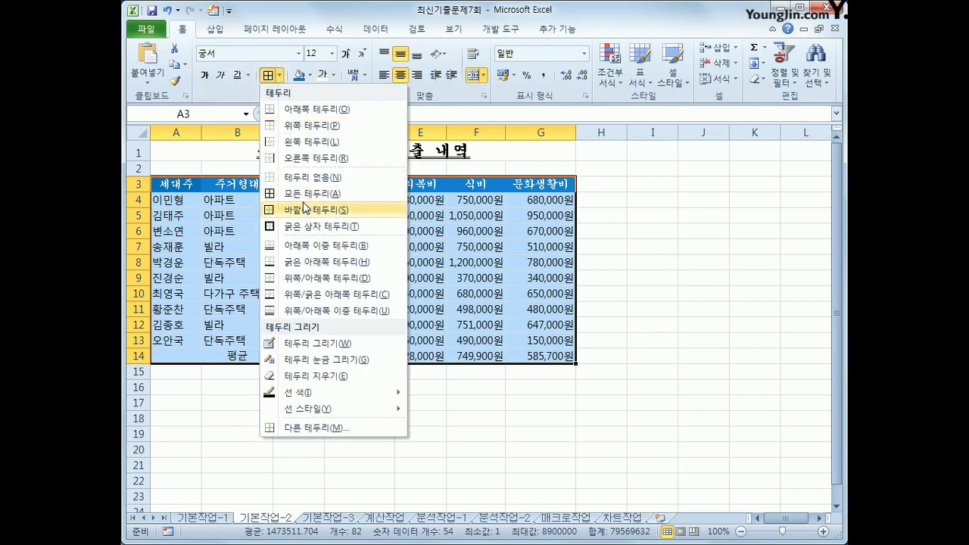
{"action": "left_click", "coordinate": [305, 189]}
{"action": "left_click", "coordinate": [551, 350]}
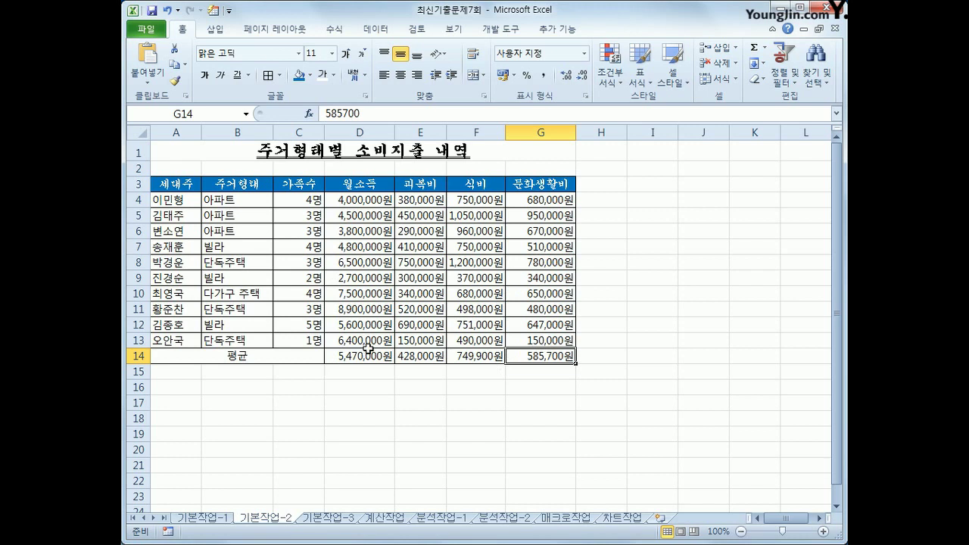
{"action": "left_click", "coordinate": [329, 519]}
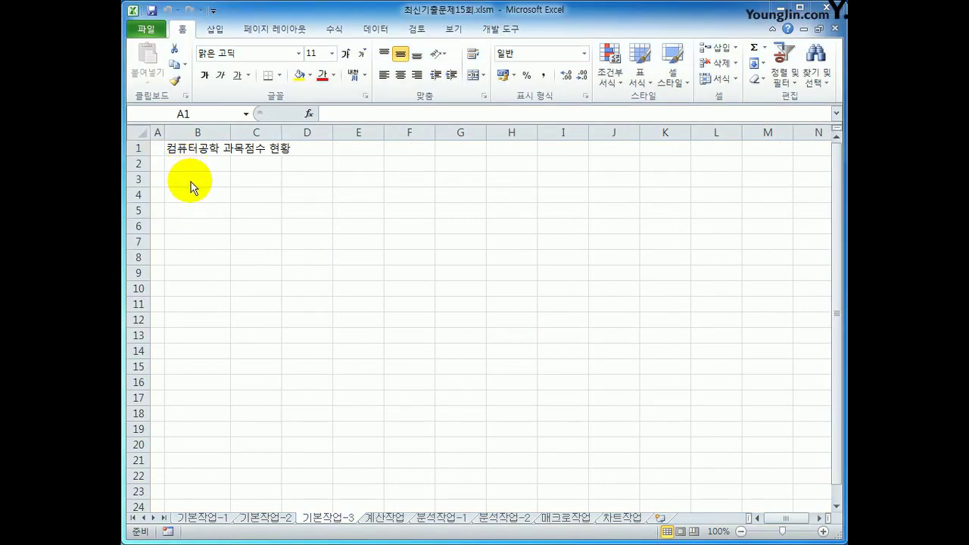
{"action": "left_click", "coordinate": [203, 181]}
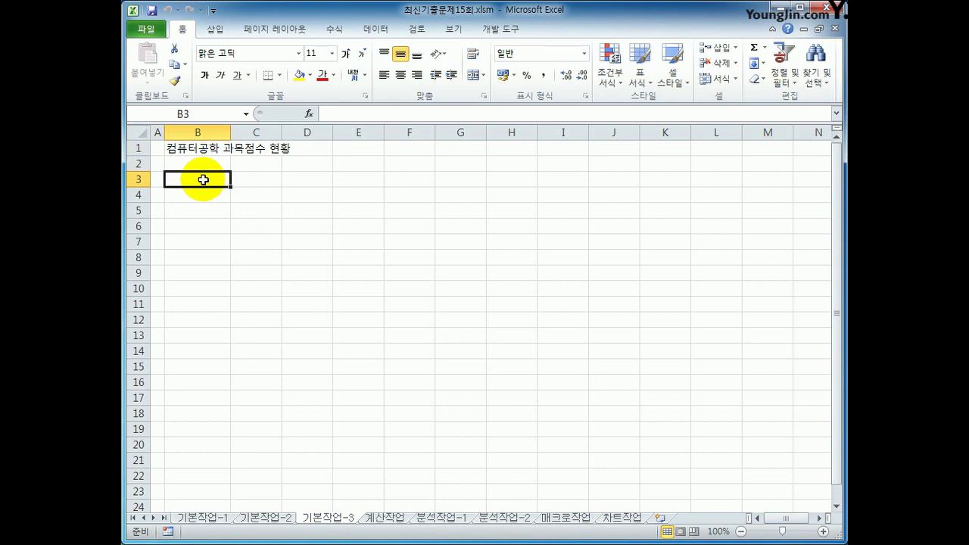
Import 과목점수.txt from C:\2020컴활2급\최신기출문제 using Data > From Text
{"action": "left_click", "coordinate": [382, 36]}
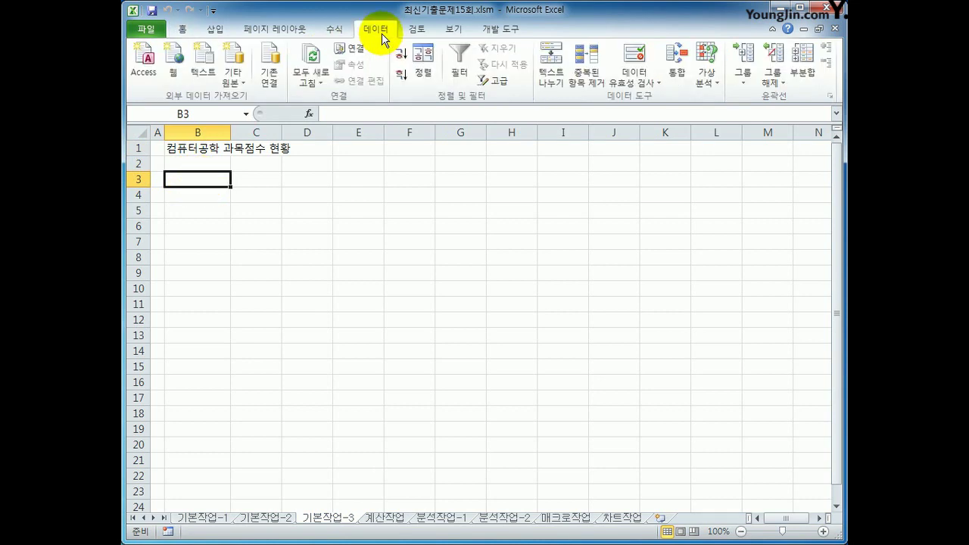
{"action": "left_click", "coordinate": [209, 70]}
{"action": "left_click_drag", "start_coordinate": [406, 22], "coordinate": [436, 62]}
{"action": "left_click", "coordinate": [227, 322]}
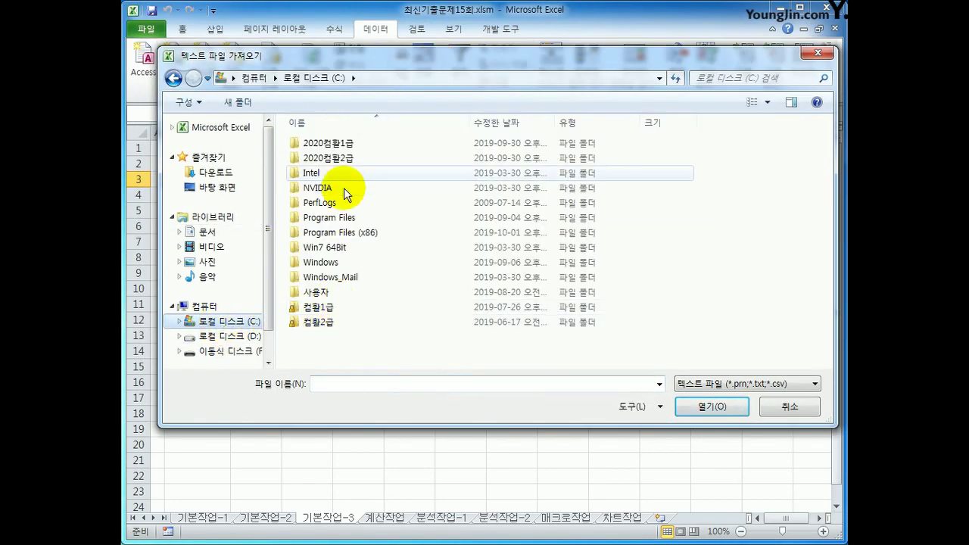
{"action": "double_click", "coordinate": [347, 158]}
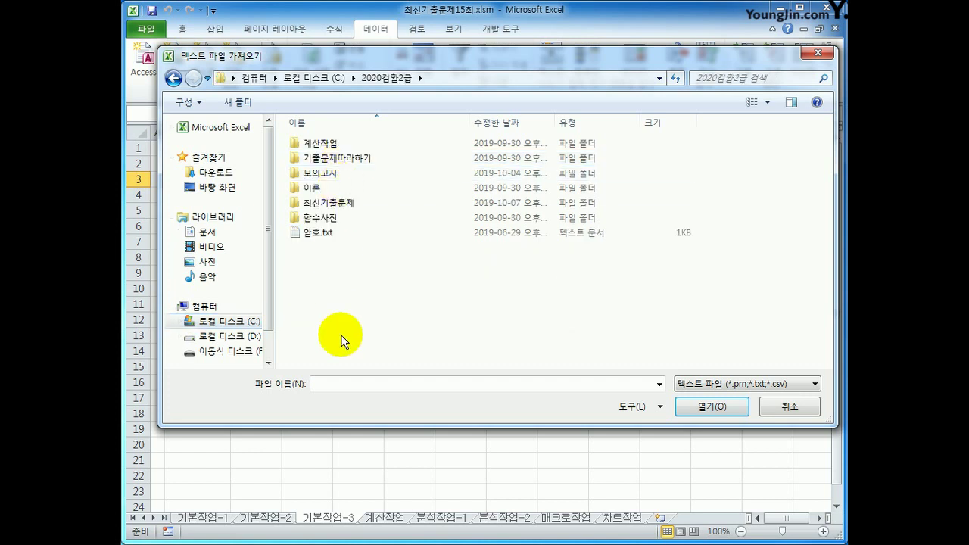
{"action": "double_click", "coordinate": [326, 203]}
{"action": "left_click", "coordinate": [315, 159]}
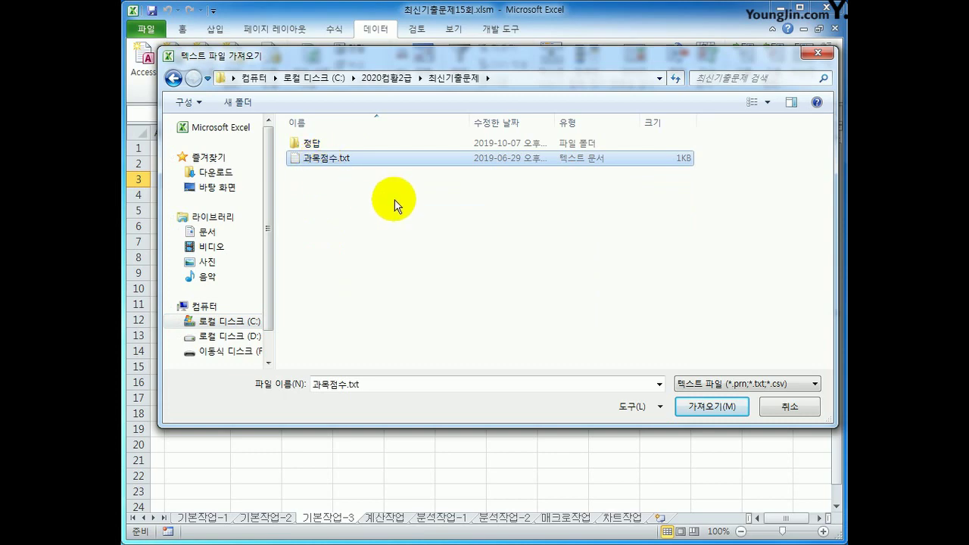
{"action": "left_click", "coordinate": [702, 412]}
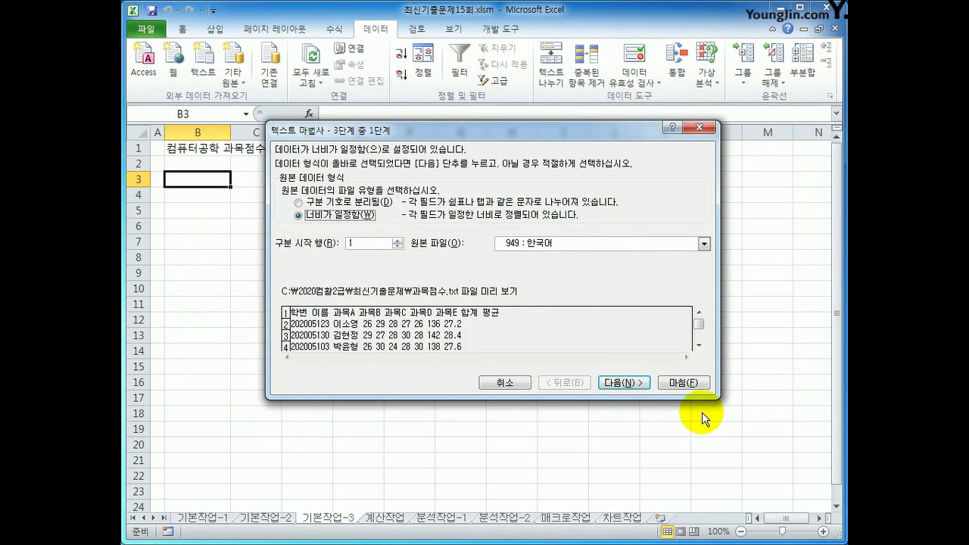
Set the import as Delimited, splitting on Space instead of Tab, and finish the wizard
{"action": "left_click", "coordinate": [357, 203]}
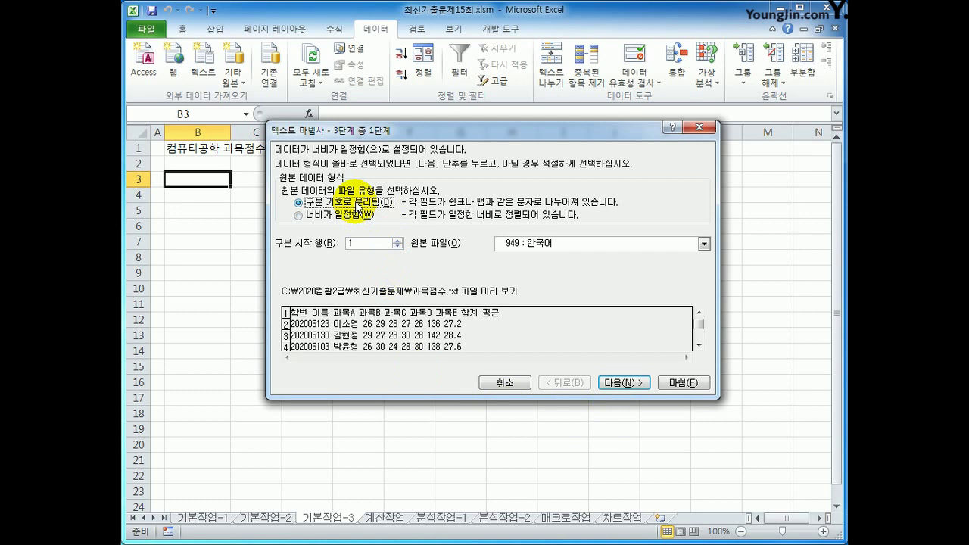
{"action": "left_click", "coordinate": [613, 383]}
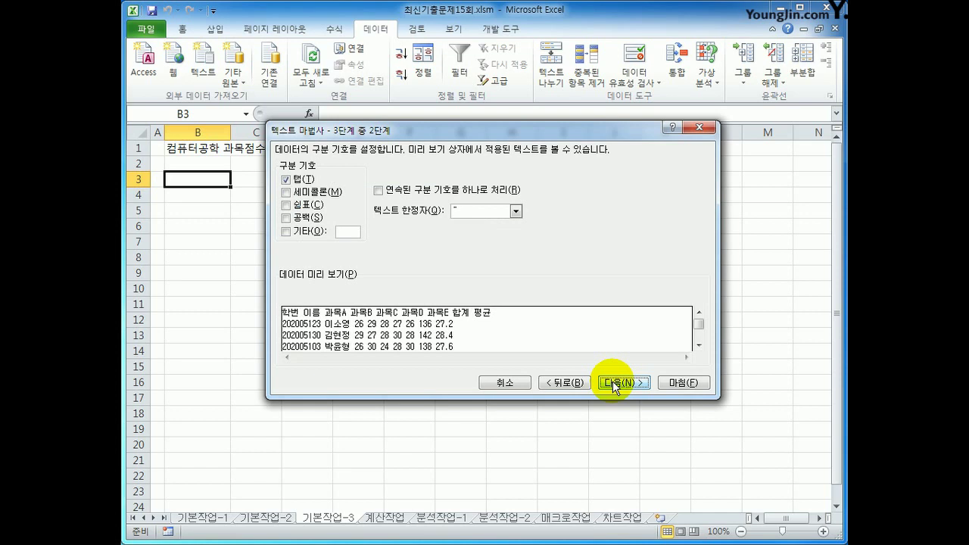
{"action": "left_click", "coordinate": [286, 180]}
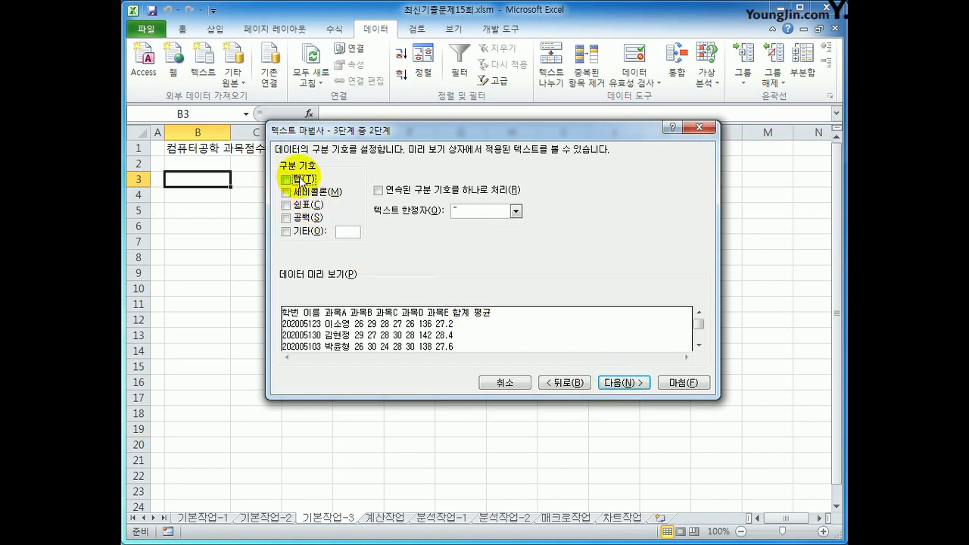
{"action": "left_click", "coordinate": [286, 218]}
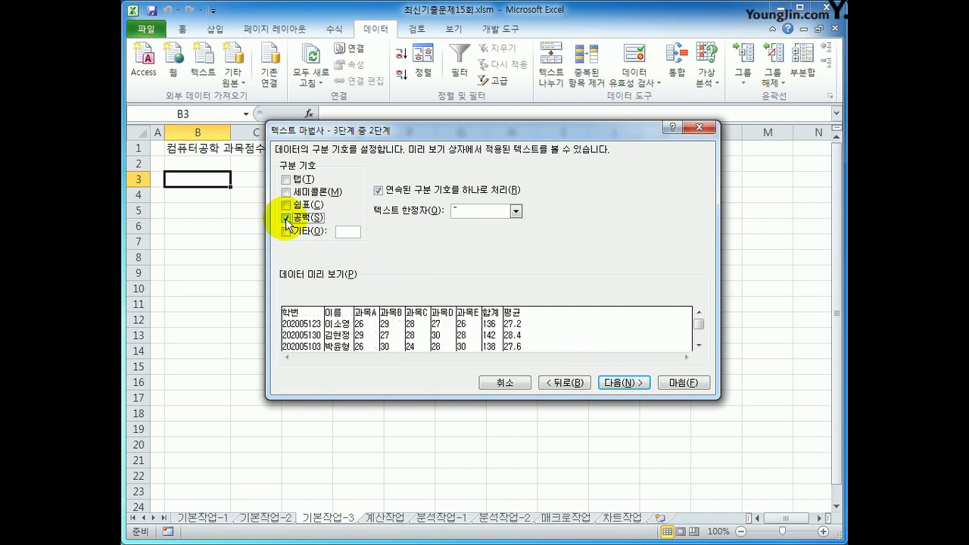
{"action": "left_click", "coordinate": [622, 383]}
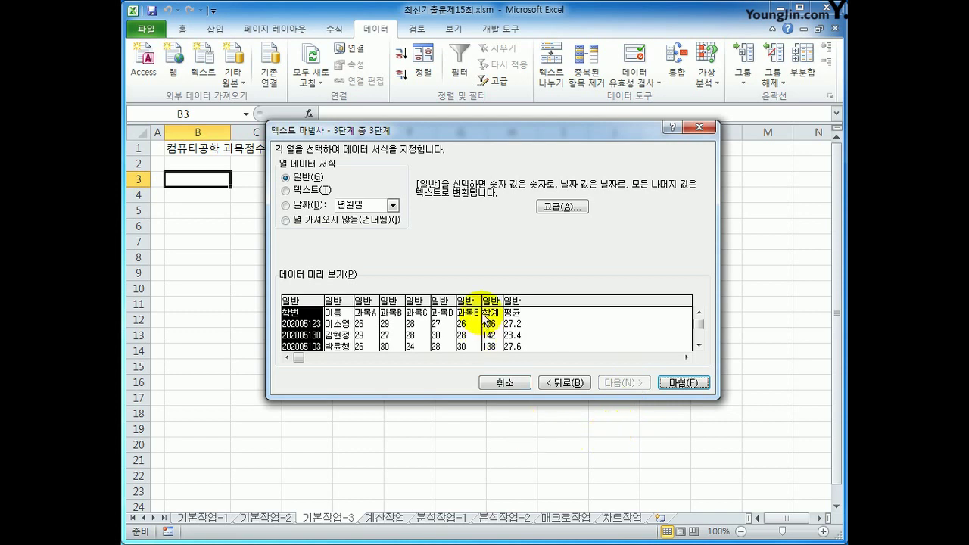
{"action": "left_click", "coordinate": [514, 302]}
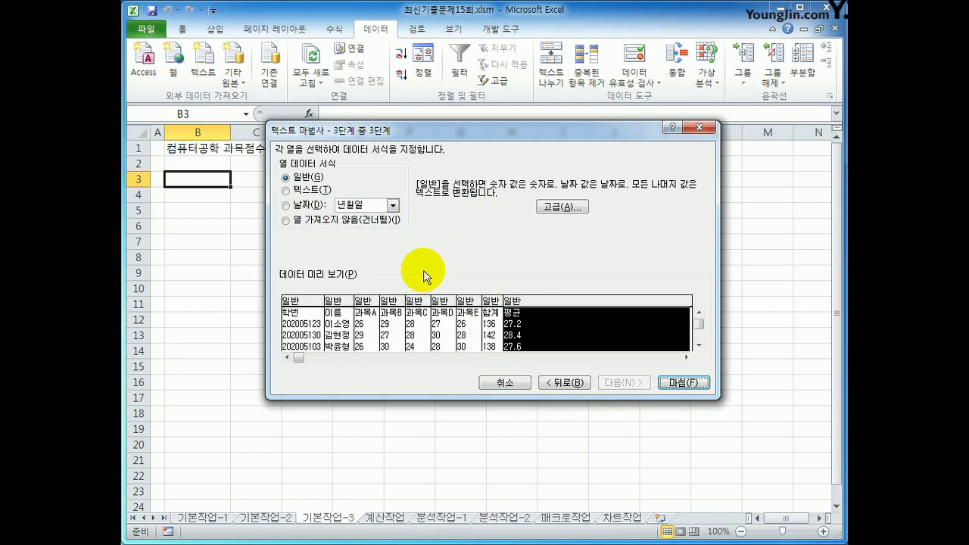
{"action": "left_click", "coordinate": [684, 383]}
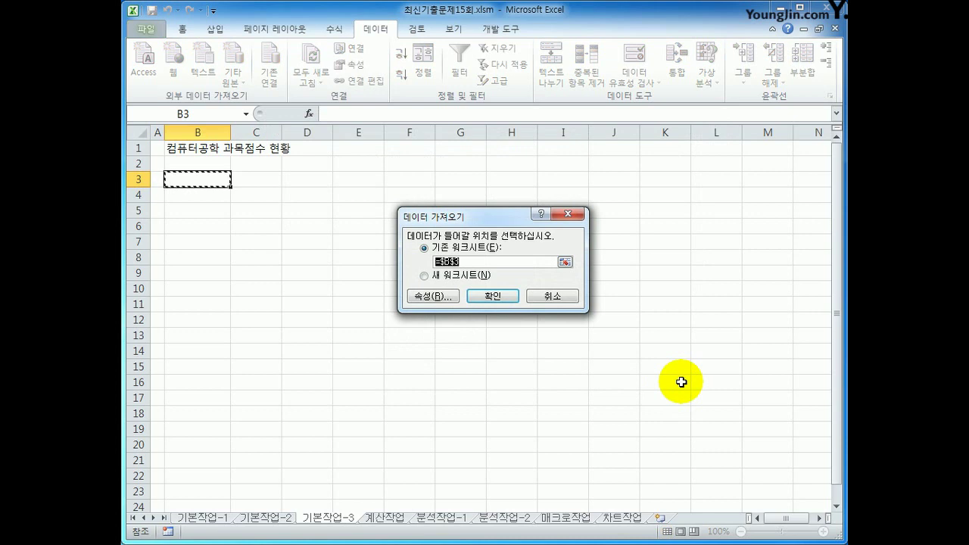
Turn off Adjust column width and place the imported scores at B3
{"action": "left_click", "coordinate": [425, 297]}
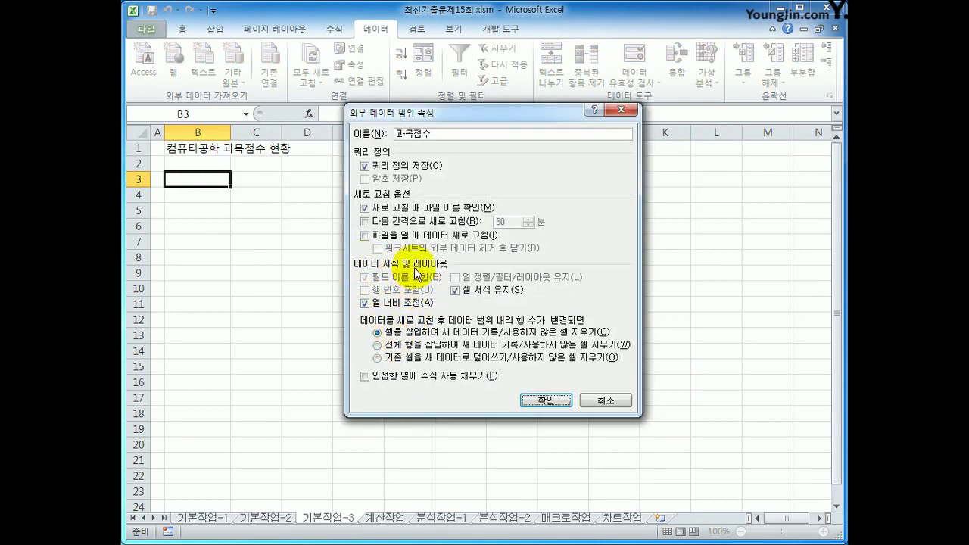
{"action": "left_click", "coordinate": [392, 308]}
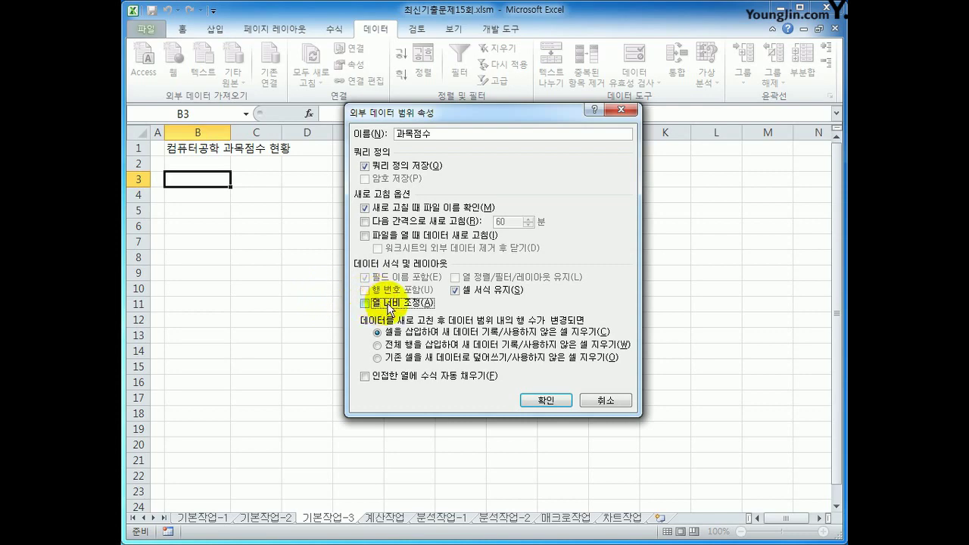
{"action": "left_click", "coordinate": [544, 401]}
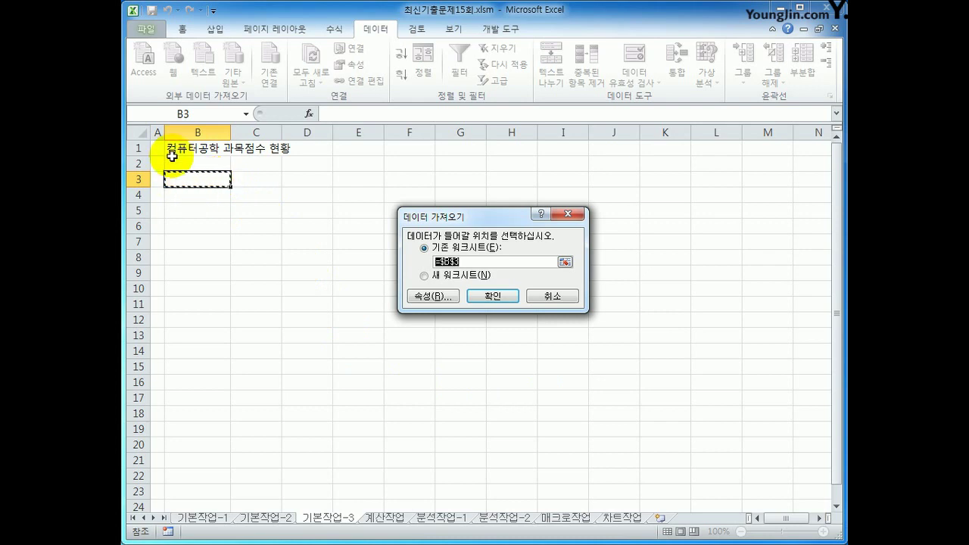
{"action": "left_click", "coordinate": [200, 184]}
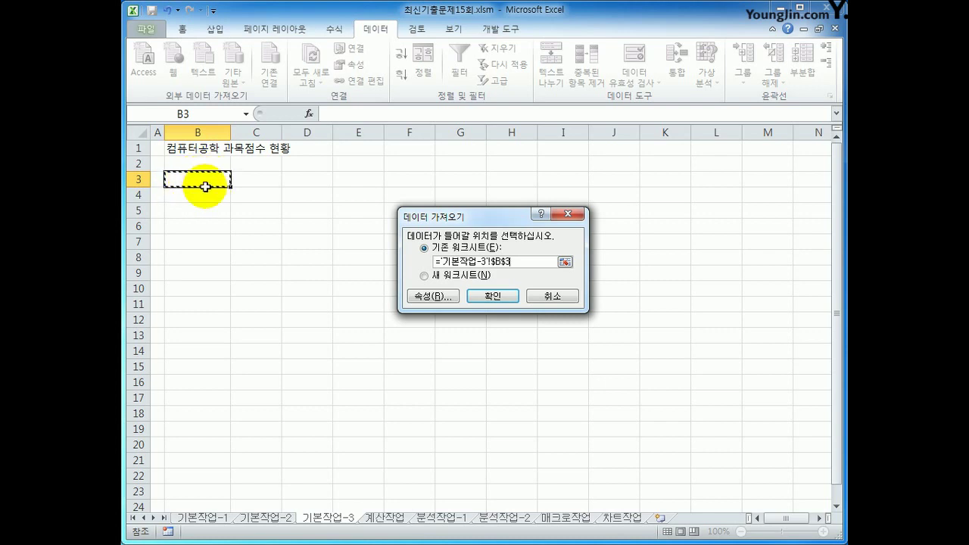
{"action": "left_click", "coordinate": [507, 303]}
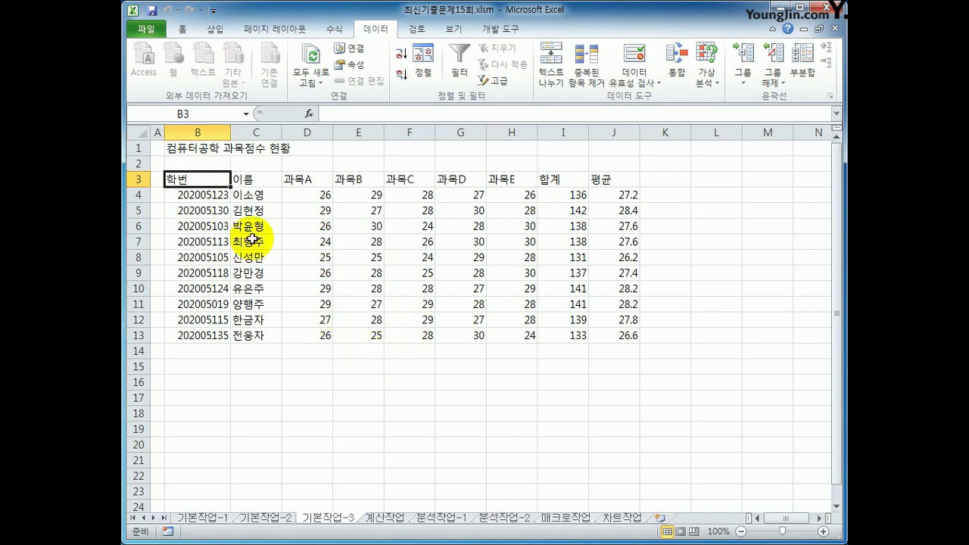
Leave the imported score table and move to the 계산작업 sheet
{"action": "left_click_drag", "start_coordinate": [223, 180], "coordinate": [610, 336]}
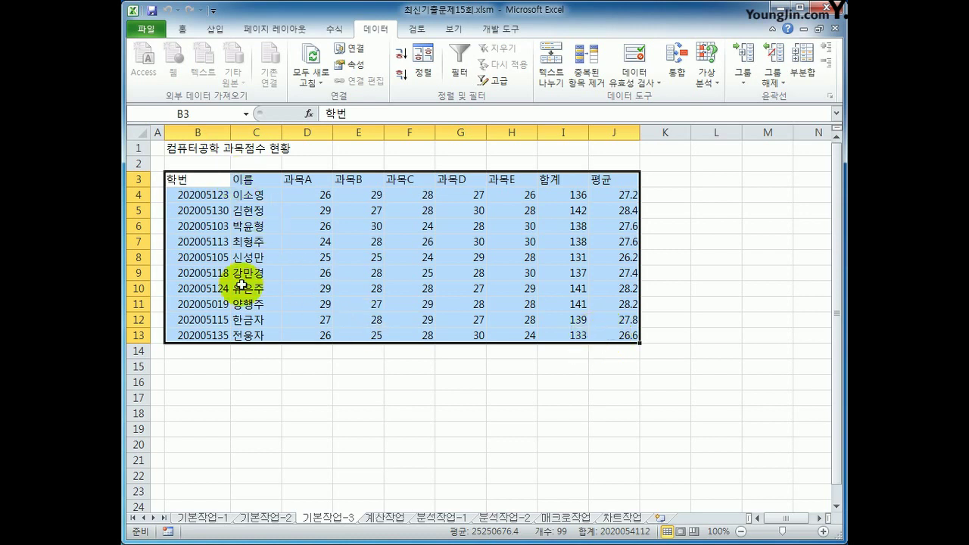
{"action": "left_click", "coordinate": [630, 339]}
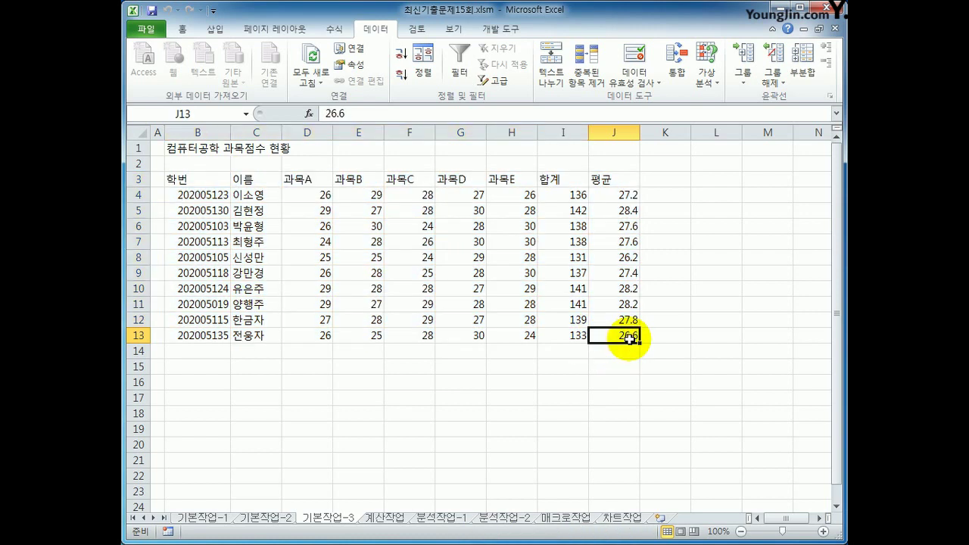
{"action": "left_click", "coordinate": [380, 519]}
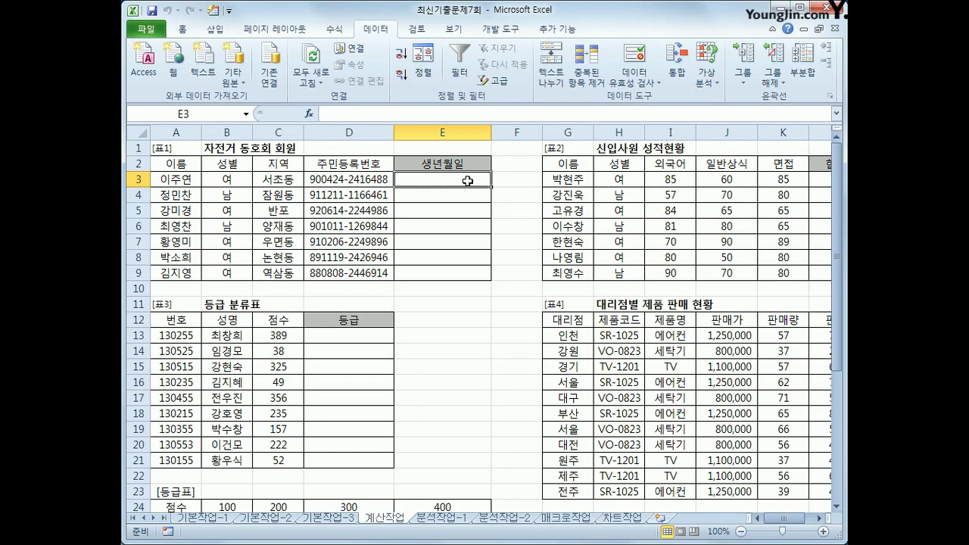
Insert the DATE function into E3 from the Date & Time library
{"action": "left_click", "coordinate": [334, 30]}
{"action": "left_click", "coordinate": [296, 81]}
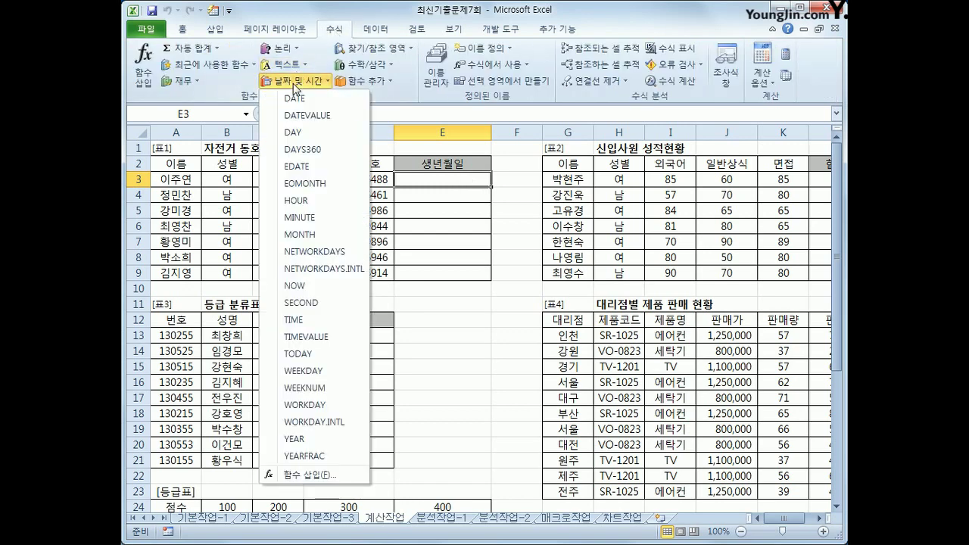
{"action": "left_click", "coordinate": [295, 103]}
{"action": "left_click_drag", "start_coordinate": [547, 96], "coordinate": [528, 277]}
{"action": "left_click", "coordinate": [495, 303]}
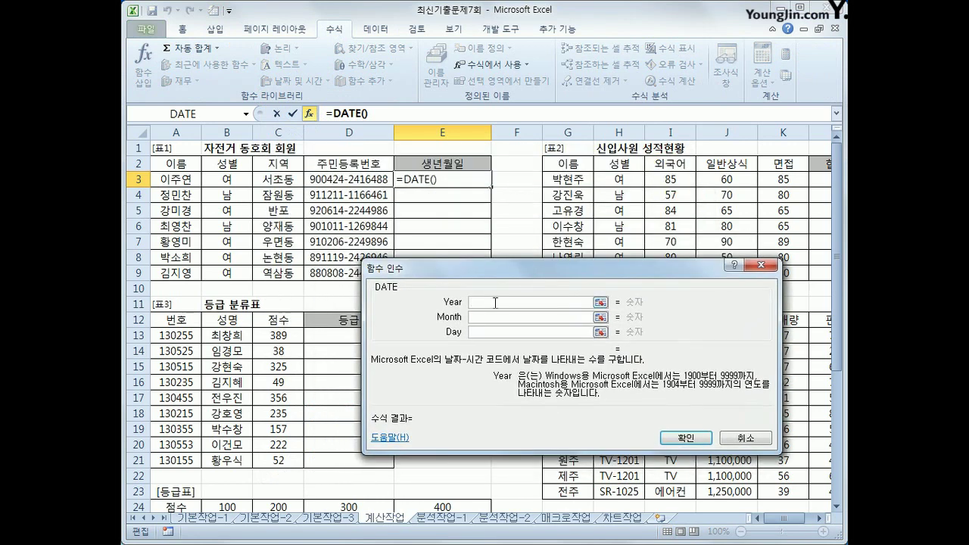
{"action": "left_click", "coordinate": [494, 317]}
{"action": "left_click", "coordinate": [493, 332]}
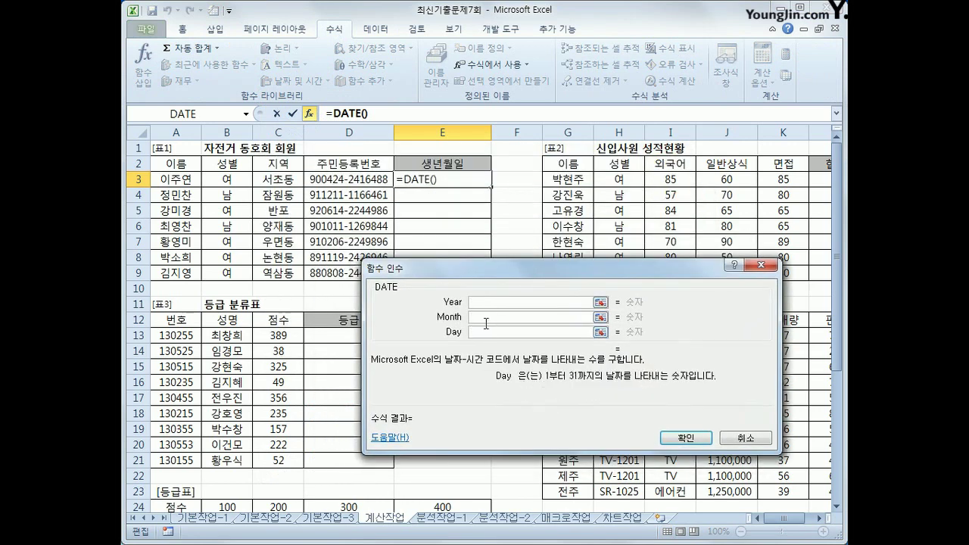
{"action": "left_click", "coordinate": [476, 303]}
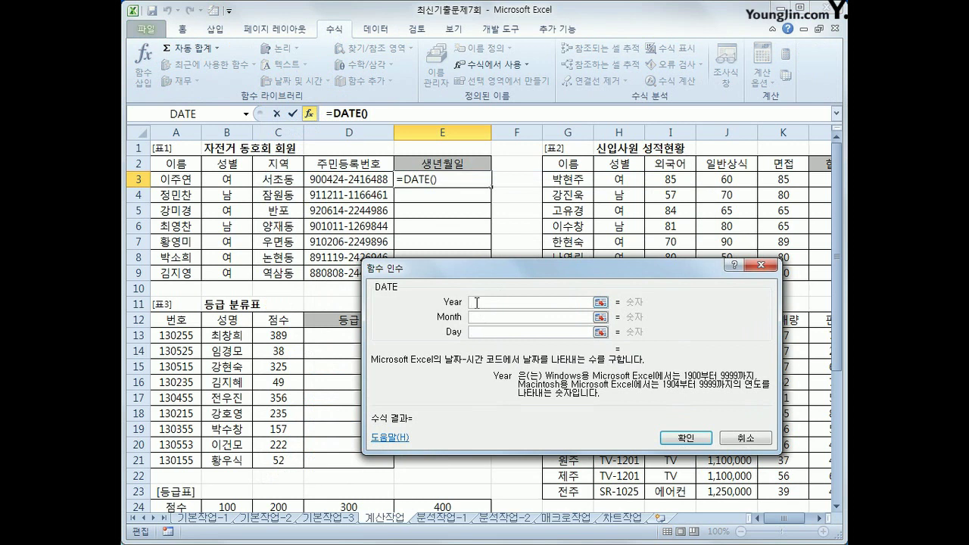
Enter 1900+MID(D3,1,2) as the DATE Year argument
{"action": "type", "text": "1900+"}
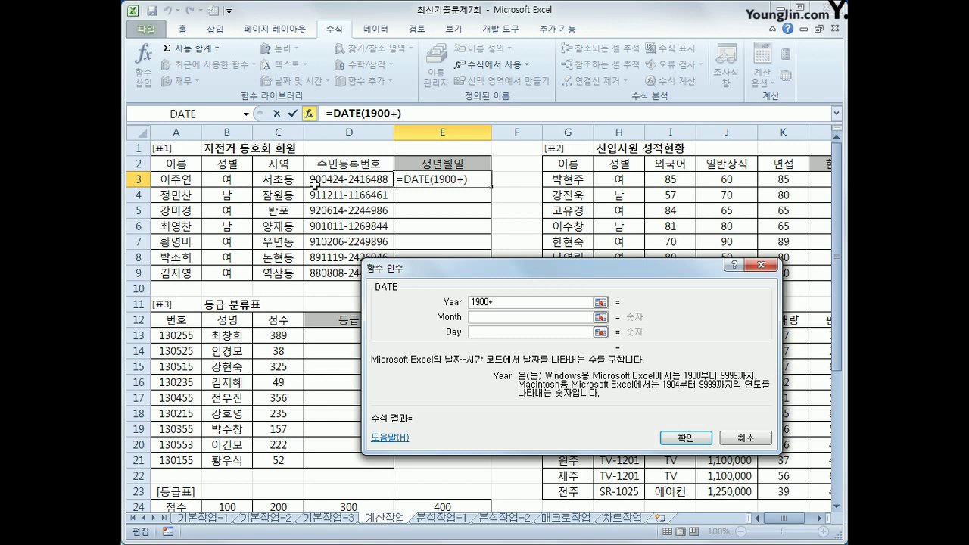
{"action": "type", "text": "mid("}
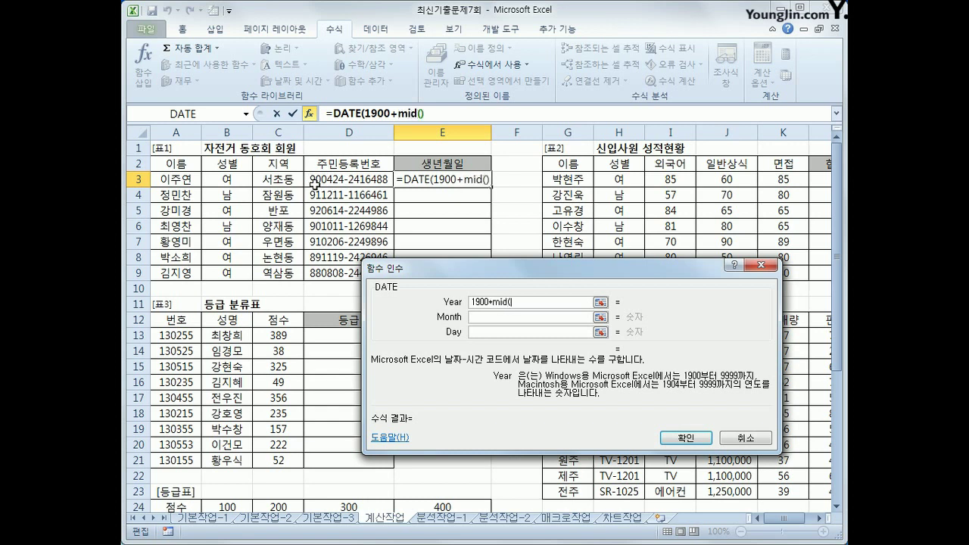
{"action": "left_click", "coordinate": [315, 184]}
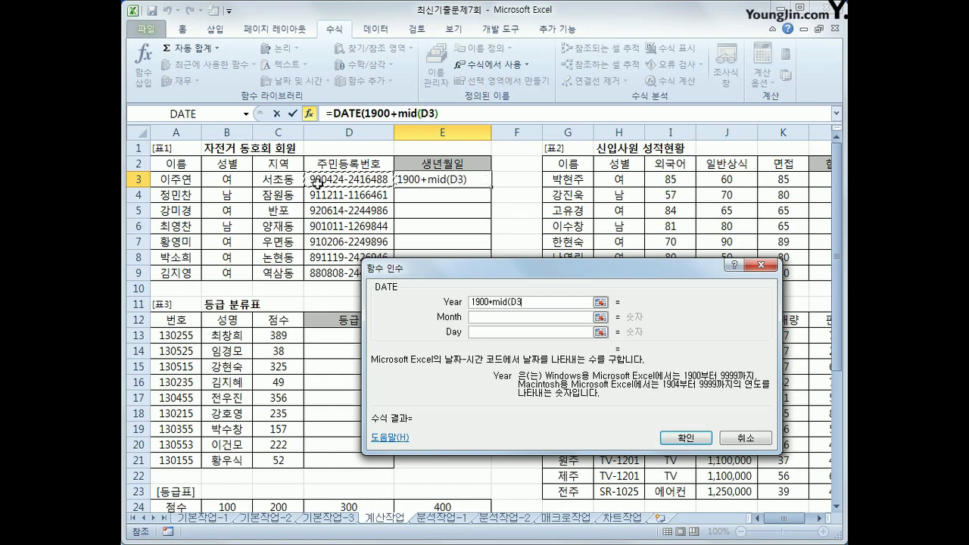
{"action": "type", "text": ",1,"}
{"action": "type", "text": "2"}
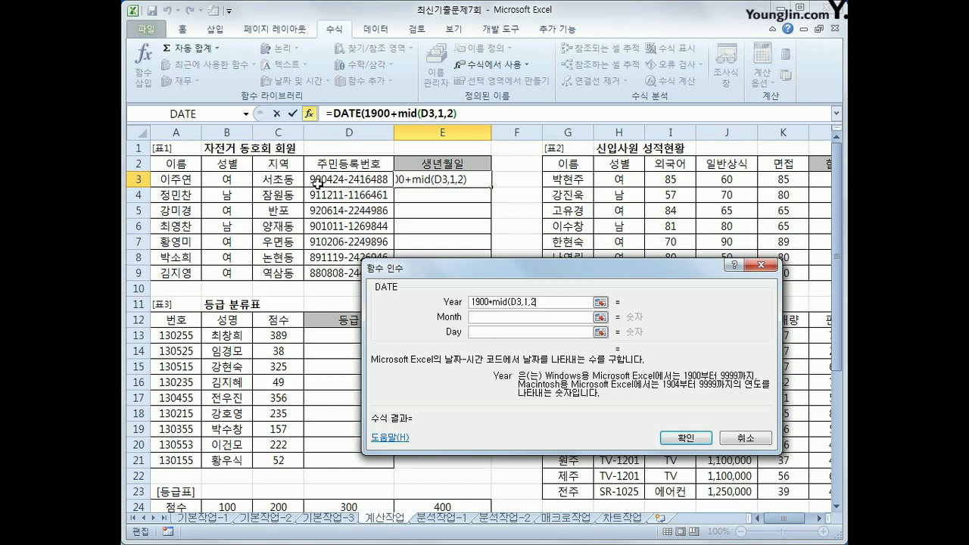
{"action": "type", "text": ")"}
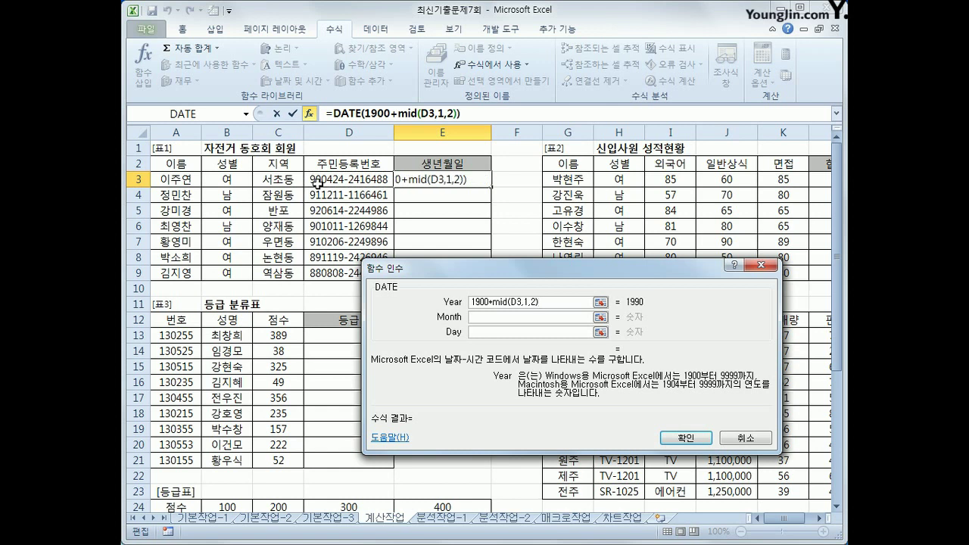
Enter MID(D3,3,2) as Month and MID(D3,5,2) as Day, then confirm
{"action": "left_click", "coordinate": [473, 318]}
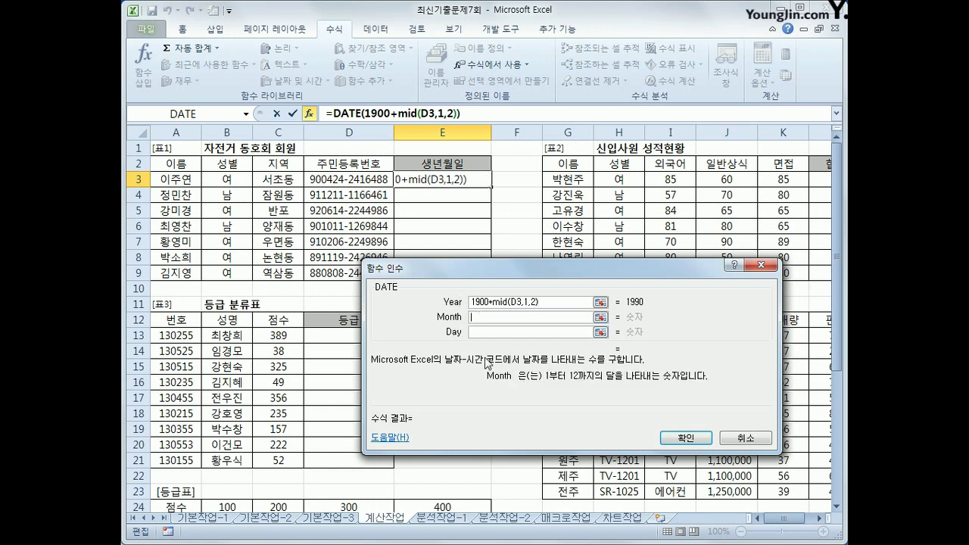
{"action": "type", "text": "mid("}
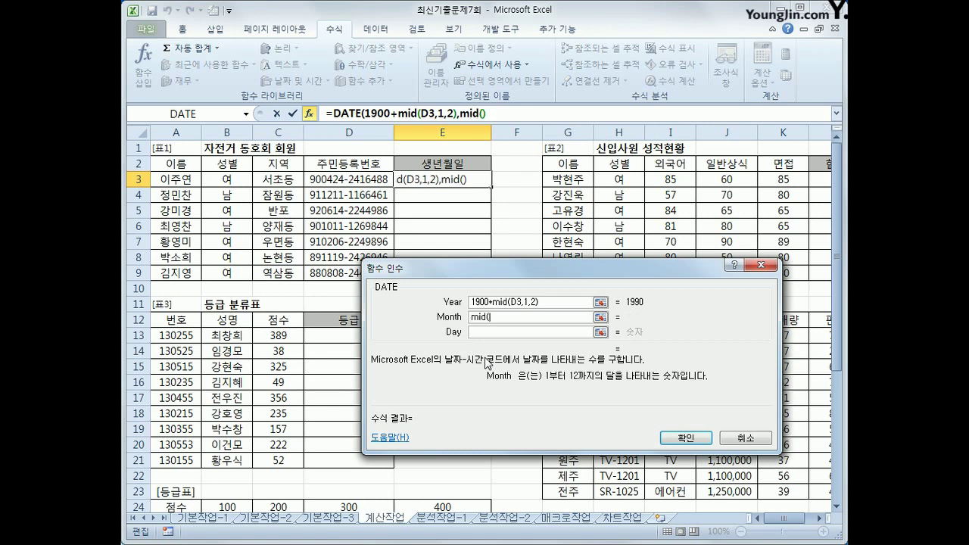
{"action": "left_click", "coordinate": [388, 180]}
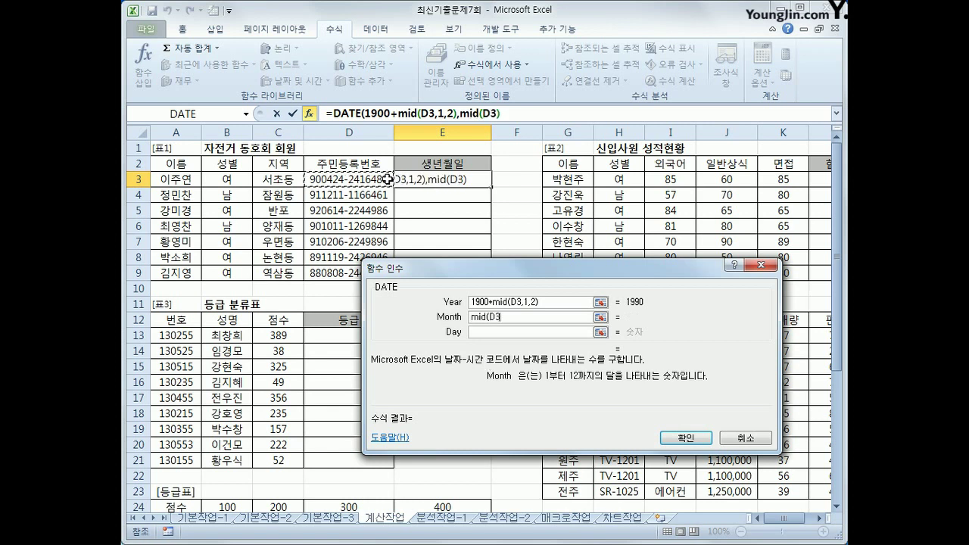
{"action": "type", "text": ",3,2)"}
{"action": "left_click", "coordinate": [476, 332]}
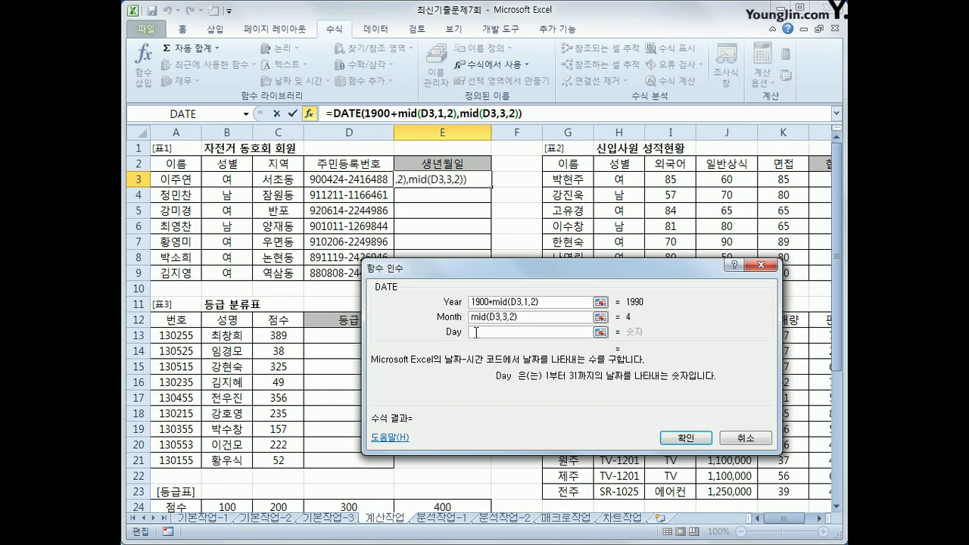
{"action": "type", "text": "mid("}
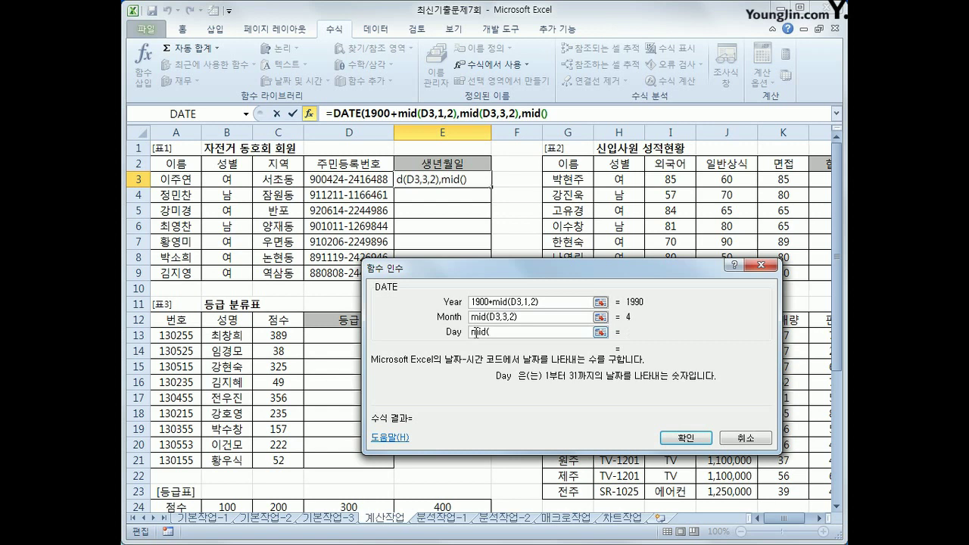
{"action": "left_click", "coordinate": [375, 184]}
{"action": "type", "text": ",5,2)"}
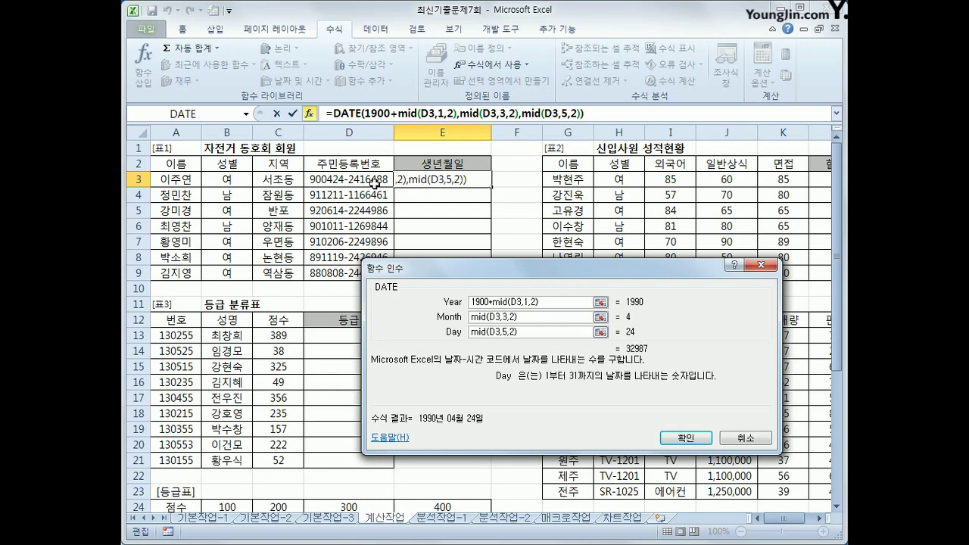
{"action": "left_click", "coordinate": [698, 437]}
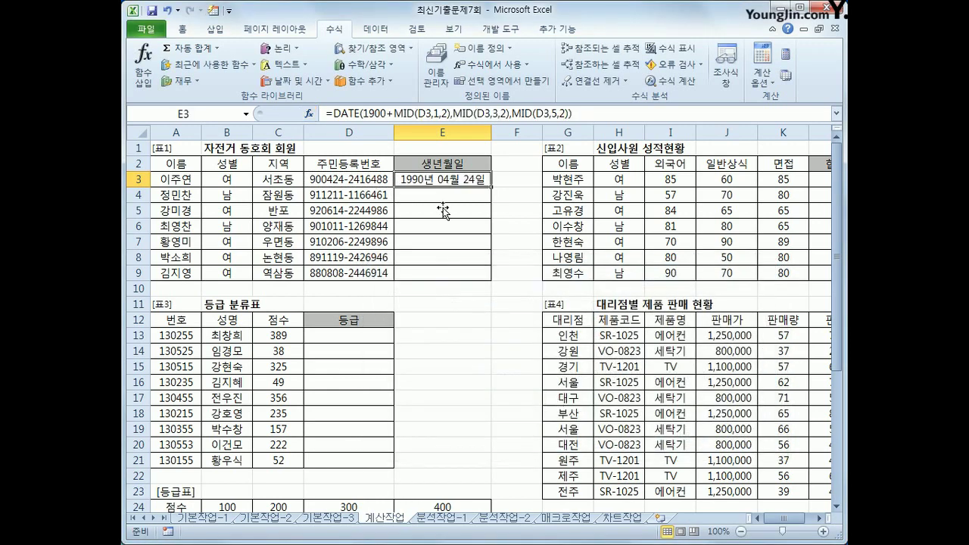
Copy the birth-date formula down to E9, then check the 일반상식 and 면접 scores in row 3
{"action": "left_click_drag", "start_coordinate": [491, 187], "coordinate": [503, 288]}
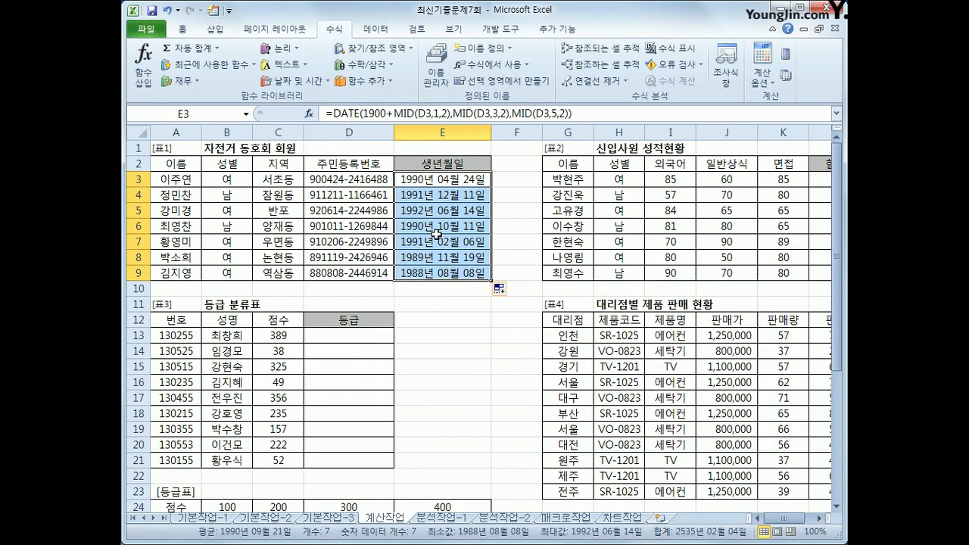
{"action": "left_click_drag", "start_coordinate": [758, 518], "coordinate": [770, 518]}
{"action": "left_click", "coordinate": [734, 179]}
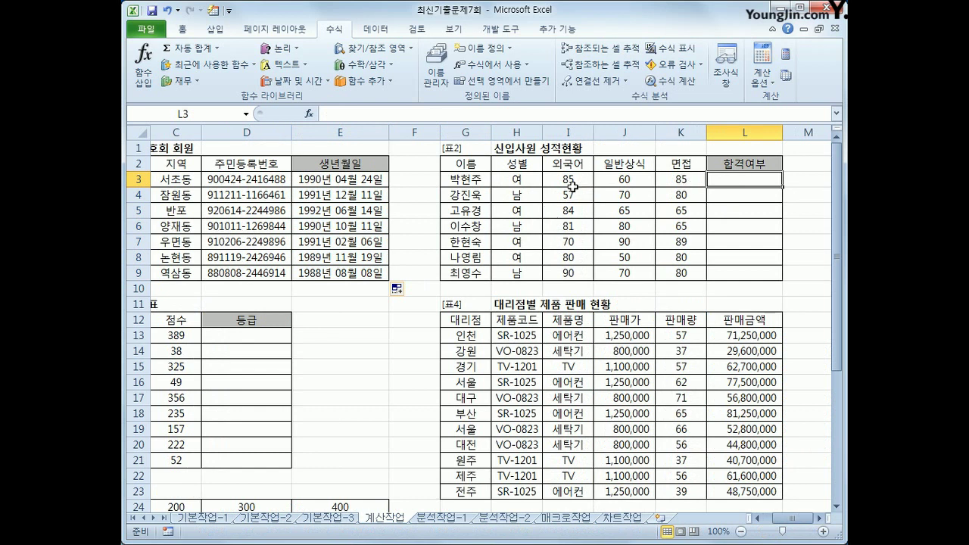
{"action": "left_click", "coordinate": [619, 181]}
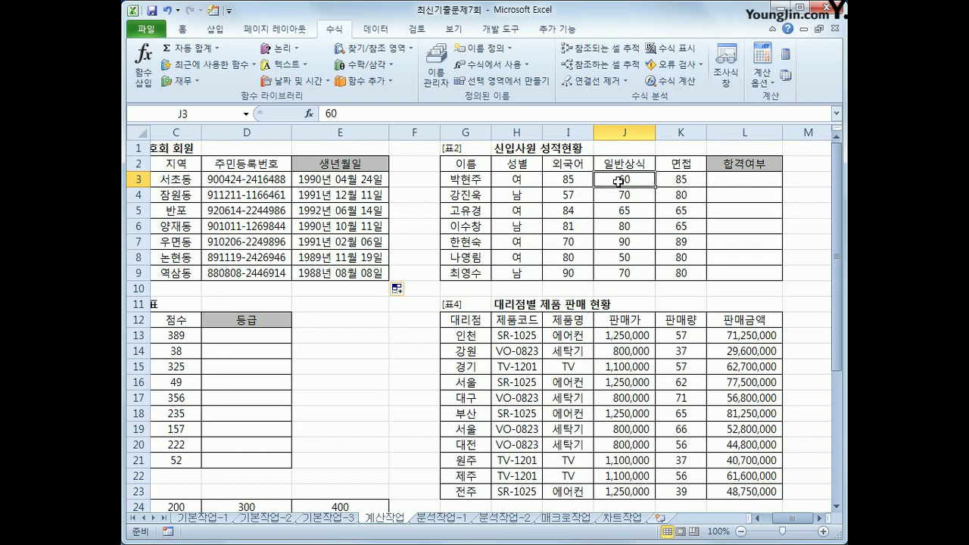
{"action": "left_click", "coordinate": [683, 184]}
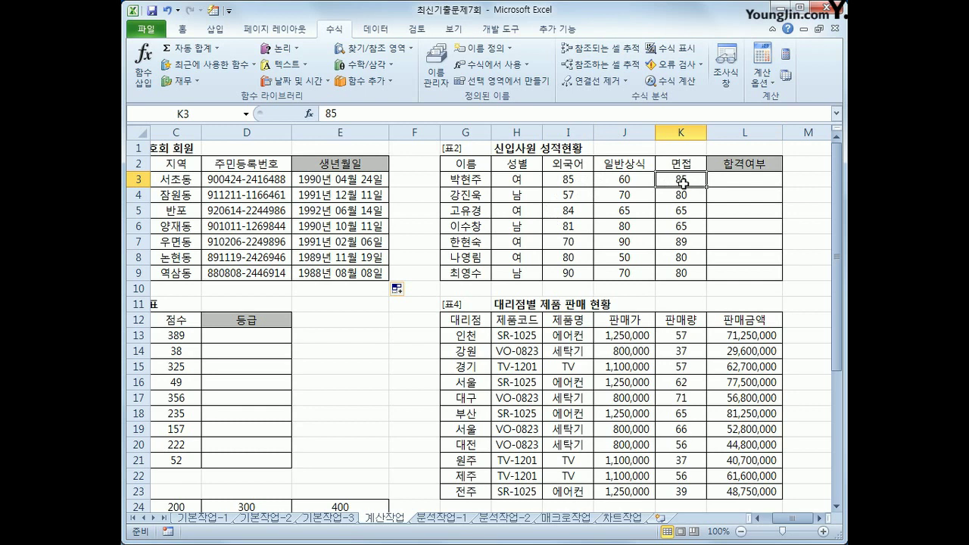
Enter =IF(AND(I3>=80,OR(J3>=70,K3>=70)),"합격","") in L3
{"action": "left_click", "coordinate": [743, 174]}
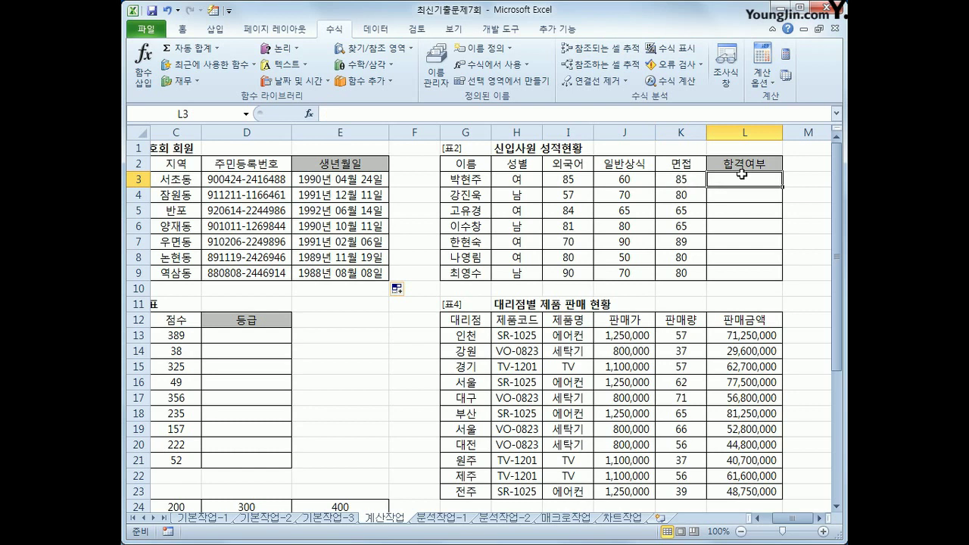
{"action": "type", "text": "="}
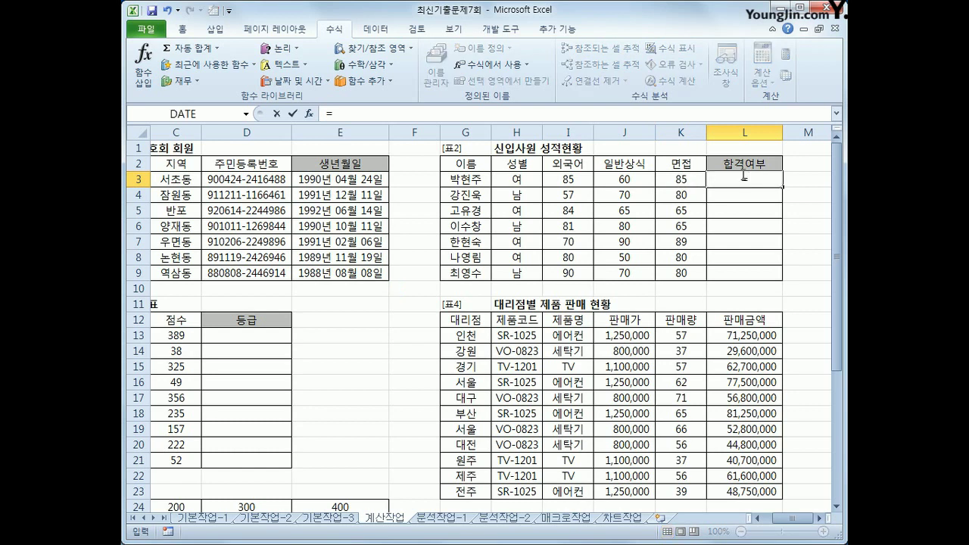
{"action": "type", "text": "if(an"}
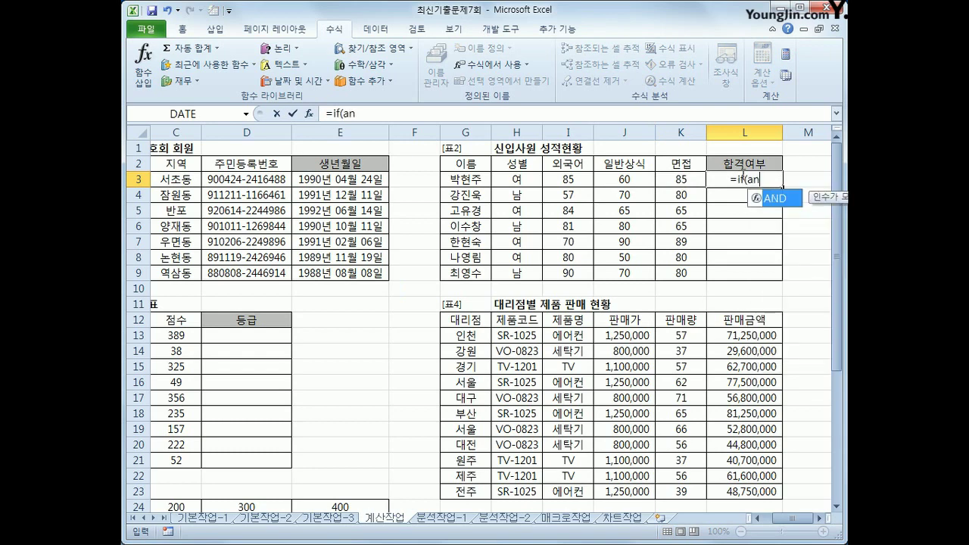
{"action": "type", "text": "d("}
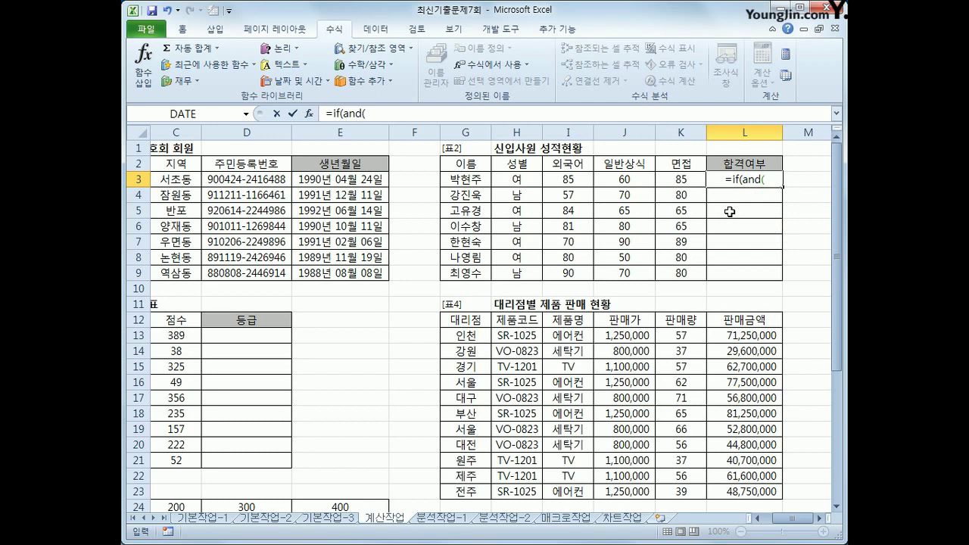
{"action": "left_click", "coordinate": [557, 178]}
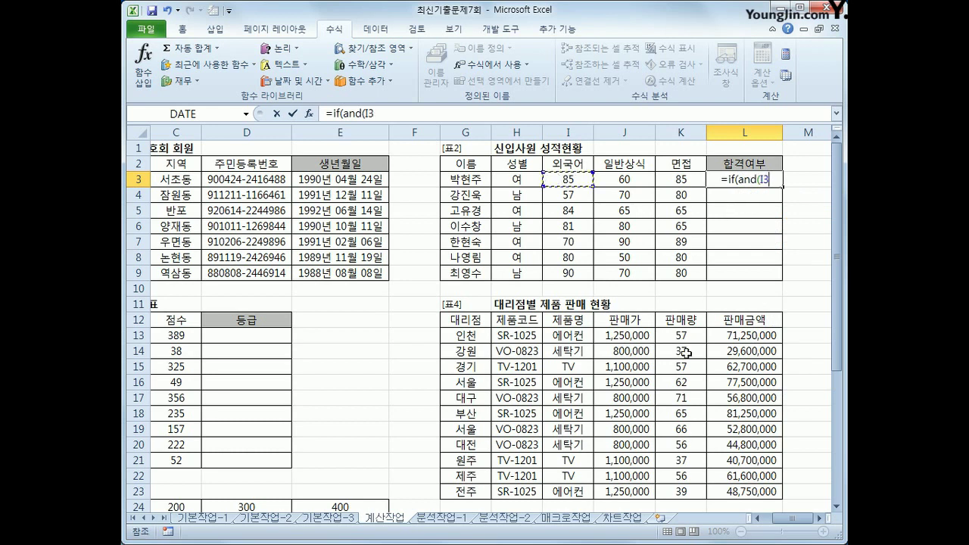
{"action": "type", "text": ">="}
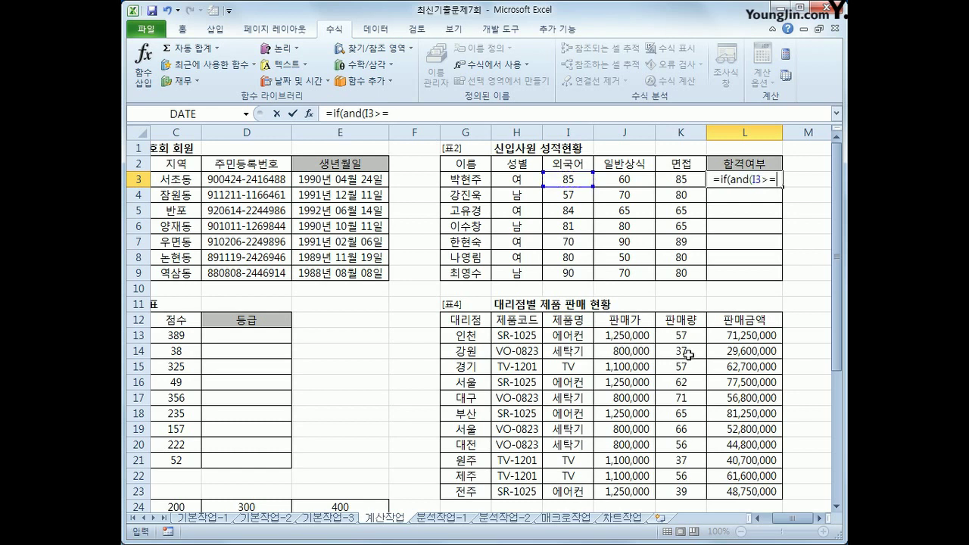
{"action": "type", "text": "80,"}
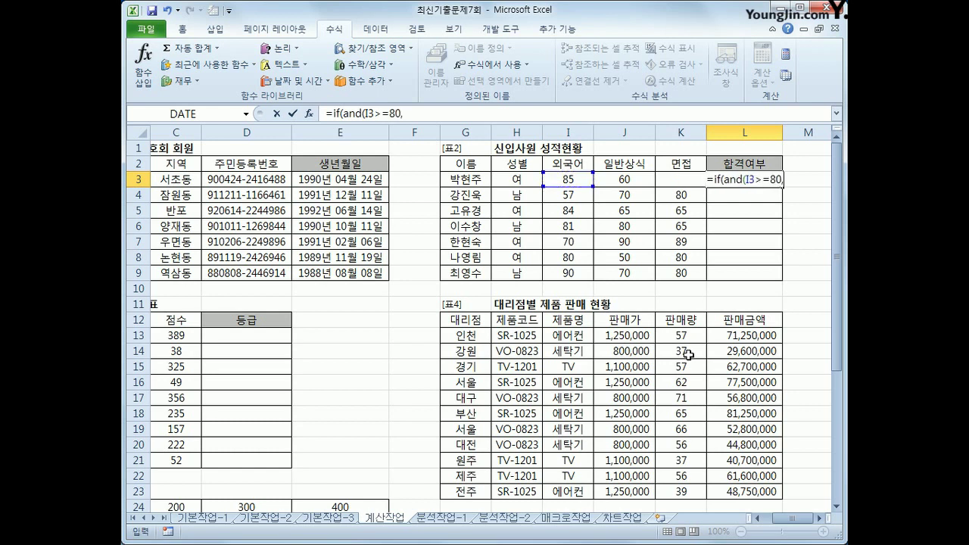
{"action": "type", "text": "or("}
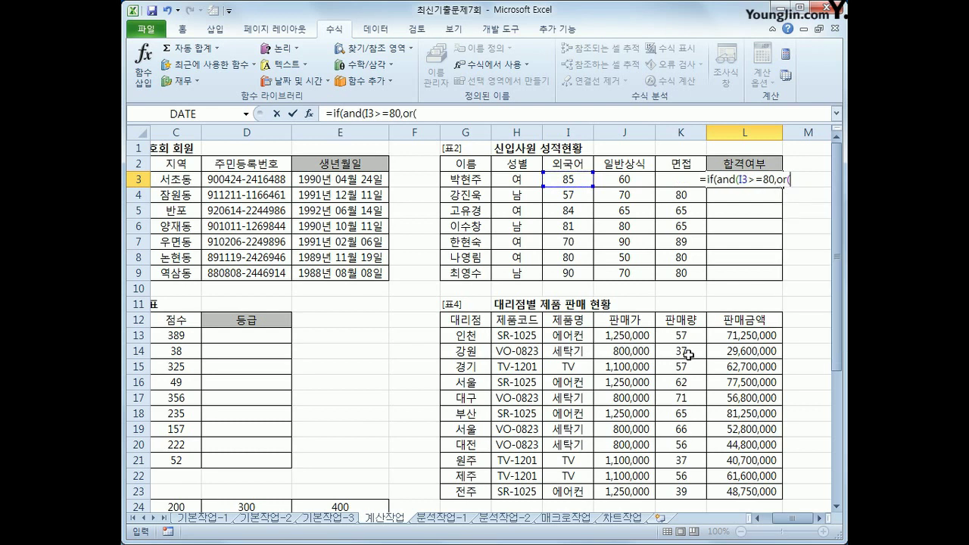
{"action": "left_click", "coordinate": [641, 182]}
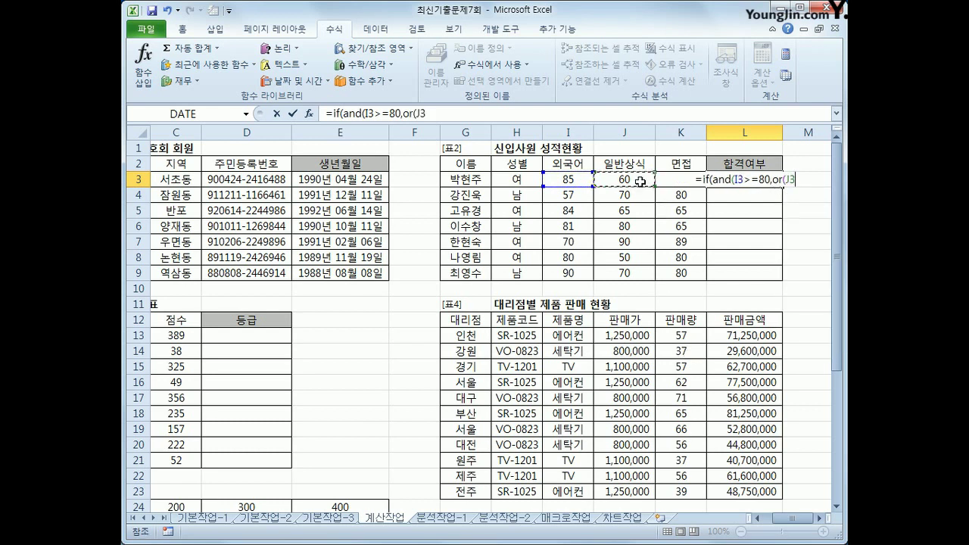
{"action": "type", "text": ">=70,"}
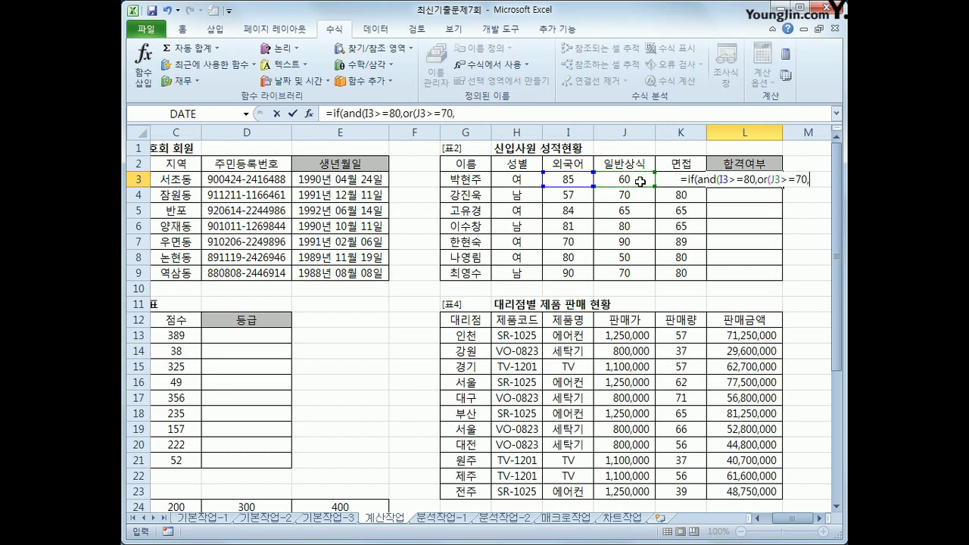
{"action": "key", "text": "Left"}
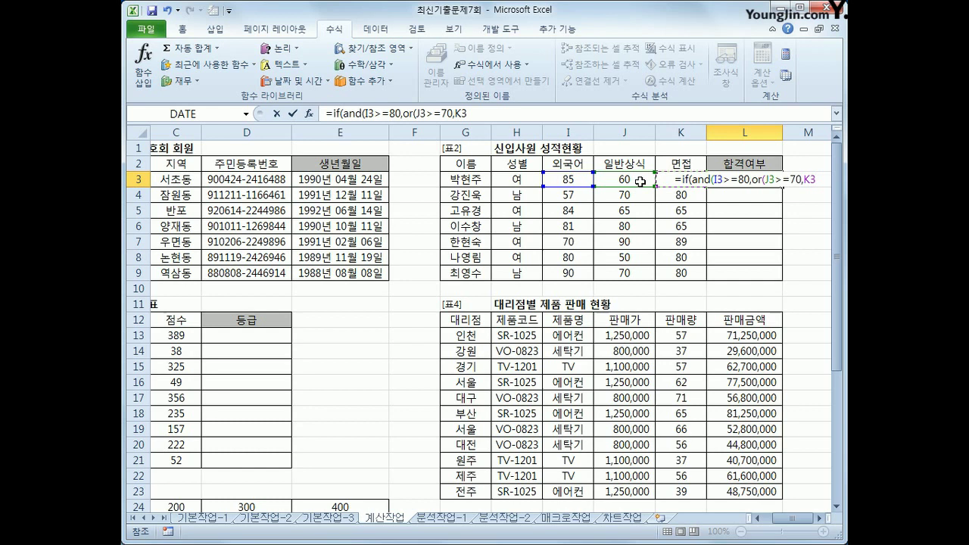
{"action": "type", "text": ">="}
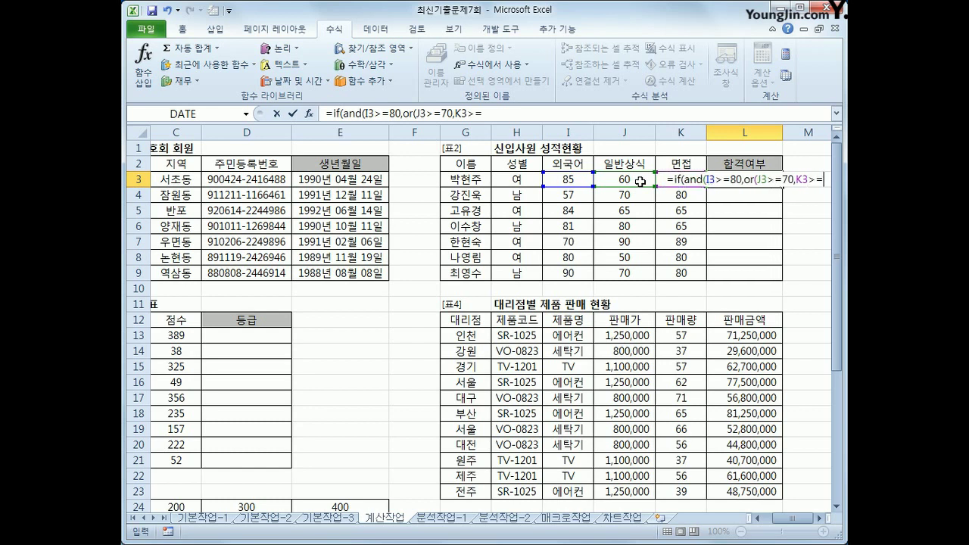
{"action": "type", "text": "70)"}
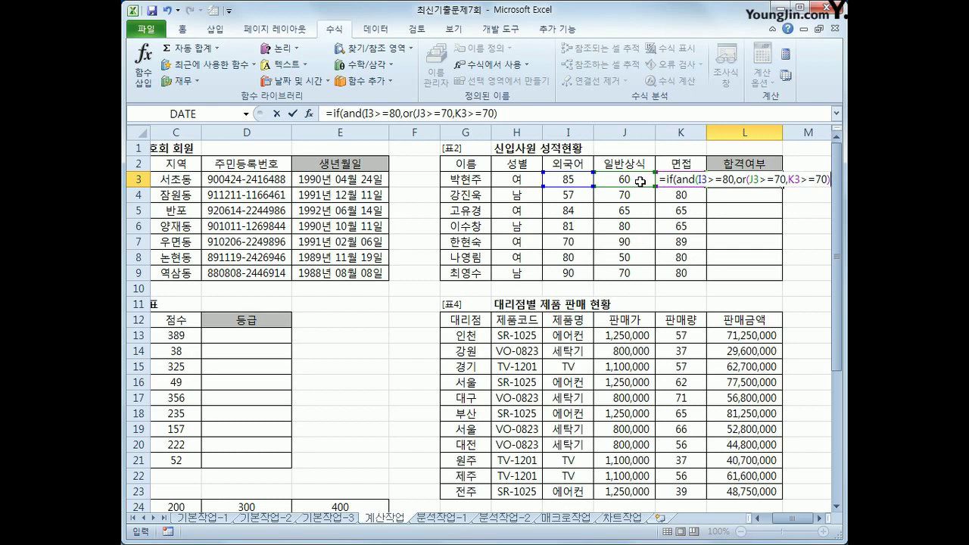
{"action": "type", "text": ")"}
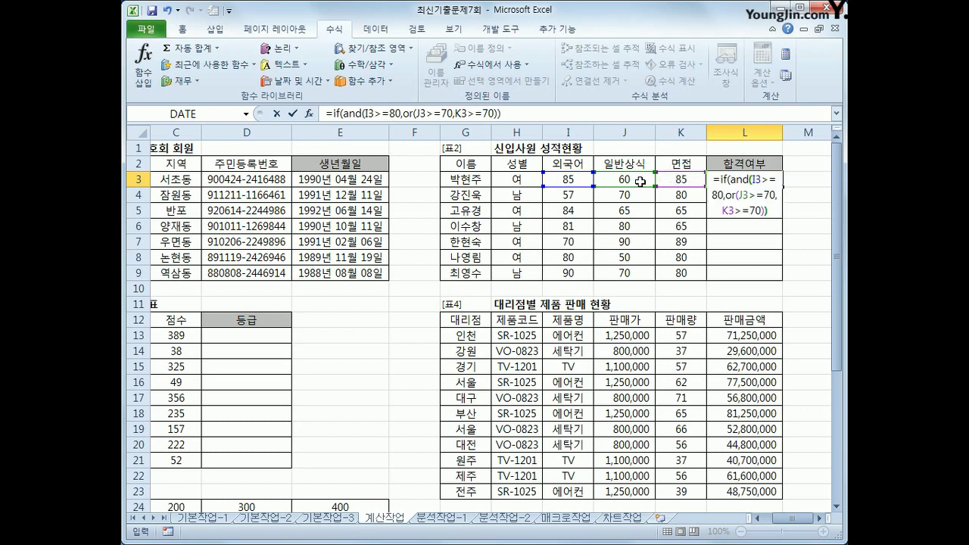
{"action": "type", "text": ","}
{"action": "type", "text": "\"합격"}
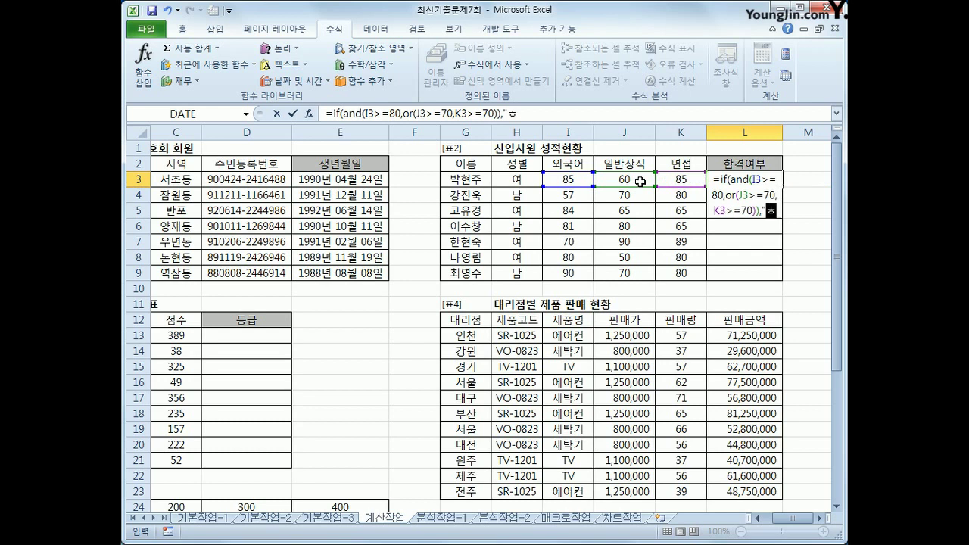
{"action": "type", "text": "\","}
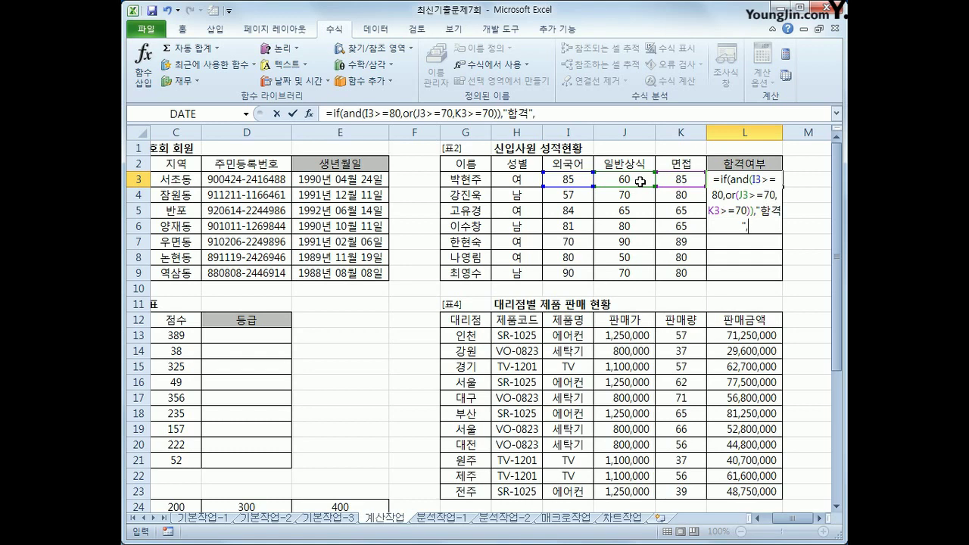
{"action": "type", "text": "\"\")"}
{"action": "key", "text": "Return"}
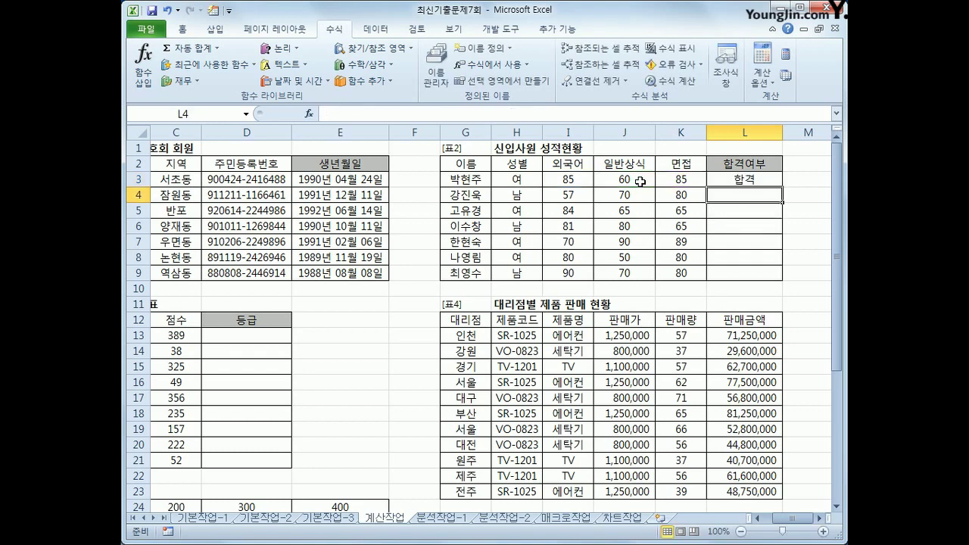
Copy the 합격여부 formula from L3 down to L9
{"action": "key", "text": "Up"}
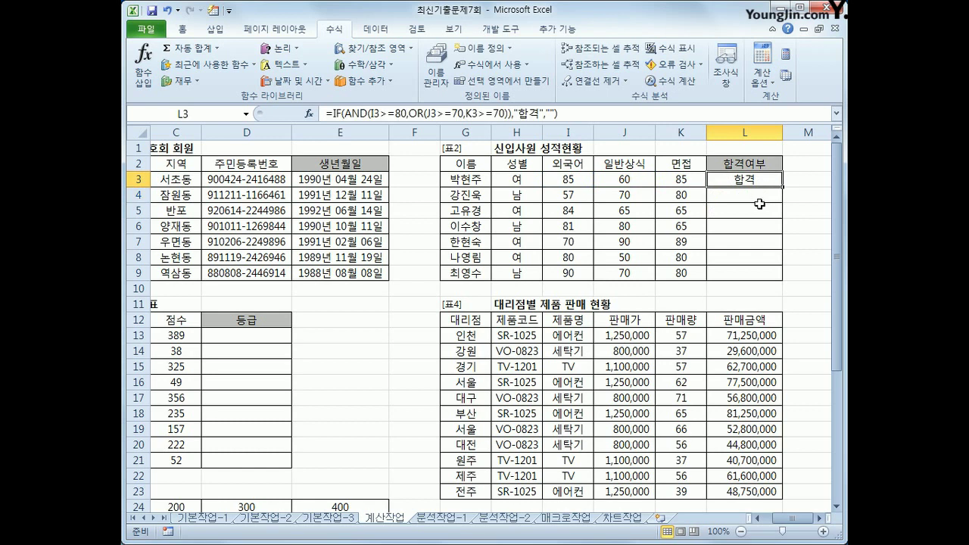
{"action": "left_click_drag", "start_coordinate": [783, 186], "coordinate": [785, 277]}
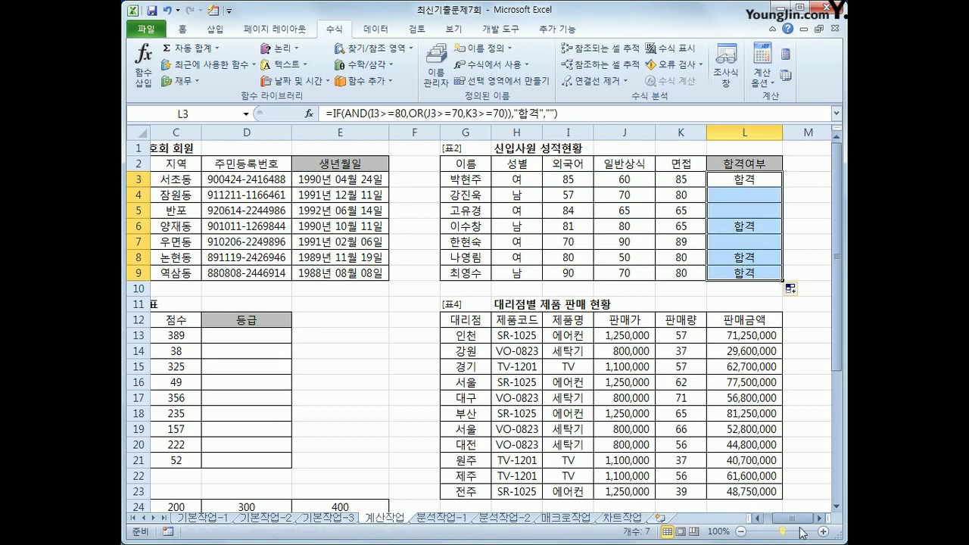
{"action": "left_click_drag", "start_coordinate": [797, 520], "coordinate": [772, 523]}
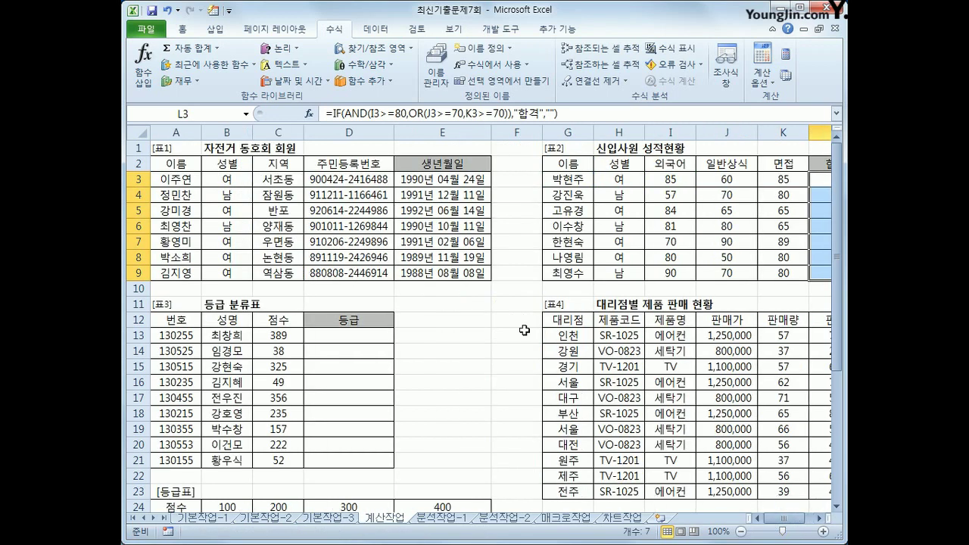
Compare score 389 in C13 with the 등급표 range B24:E25
{"action": "left_click", "coordinate": [361, 341]}
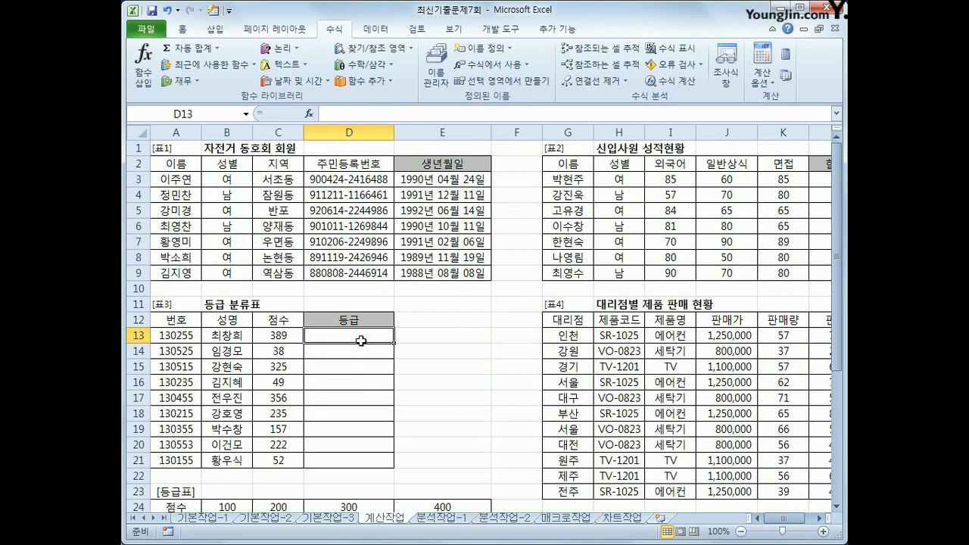
{"action": "left_click", "coordinate": [274, 337]}
{"action": "scroll", "coordinate": [272, 335], "scroll_direction": "down", "scroll_amount": 1}
{"action": "left_click_drag", "start_coordinate": [229, 461], "coordinate": [446, 482]}
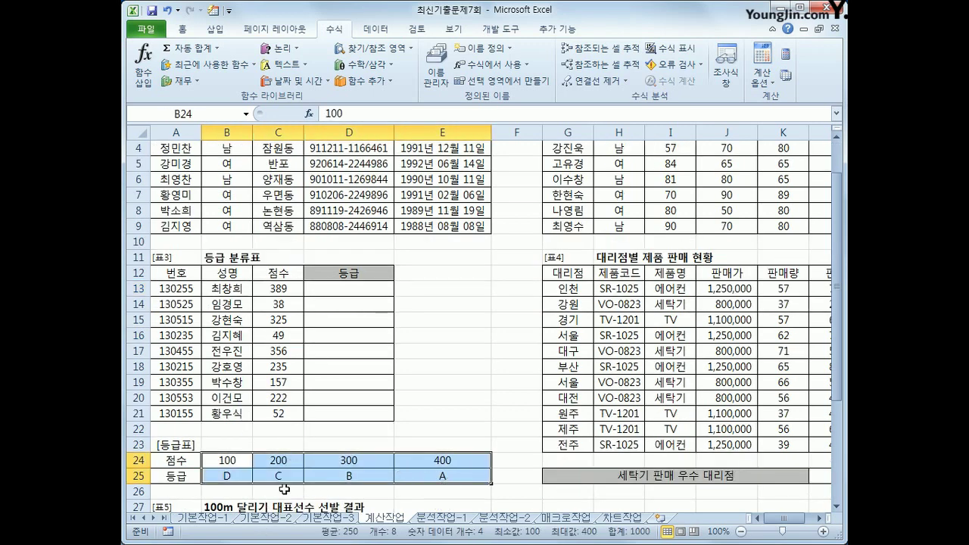
{"action": "left_click", "coordinate": [342, 279]}
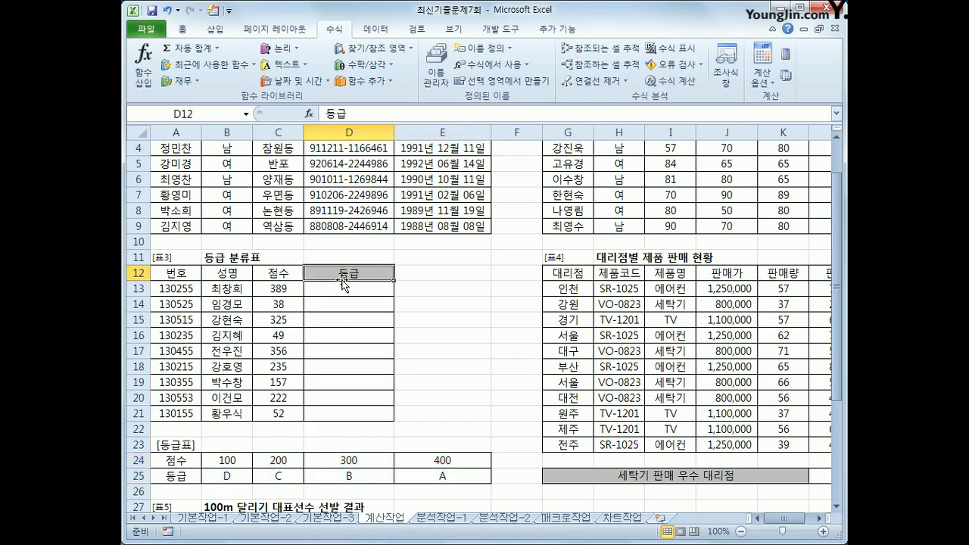
{"action": "left_click", "coordinate": [225, 460]}
{"action": "left_click_drag", "start_coordinate": [225, 460], "coordinate": [475, 461]}
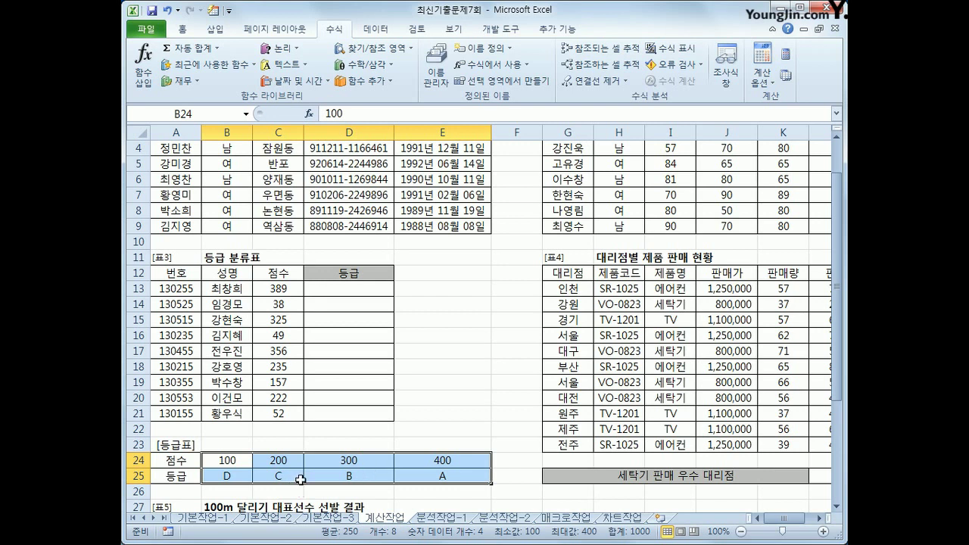
Check grades D, C, B, A in row 25, then bring up the Lookup & Reference list for D13
{"action": "left_click", "coordinate": [225, 473]}
{"action": "left_click", "coordinate": [277, 476]}
{"action": "left_click", "coordinate": [351, 475]}
{"action": "left_click", "coordinate": [410, 476]}
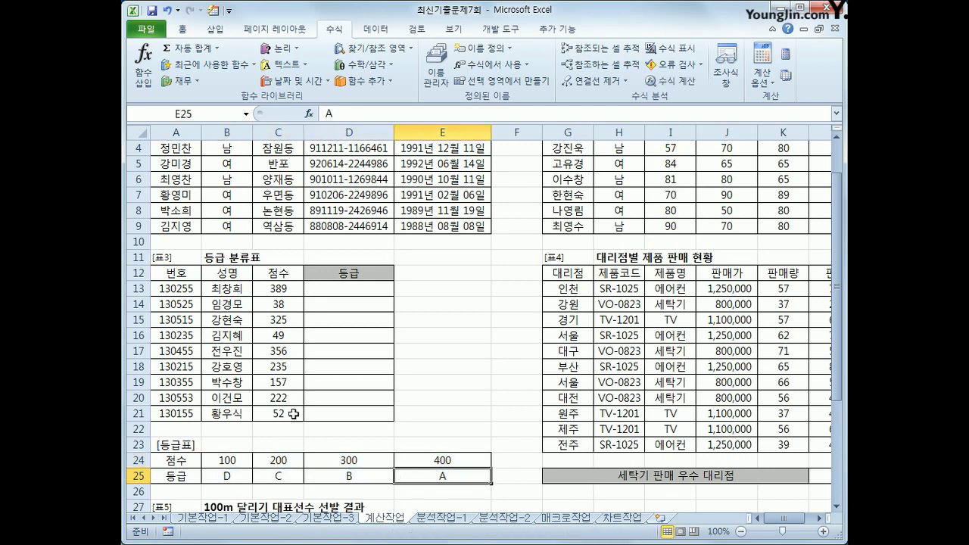
{"action": "left_click", "coordinate": [318, 293]}
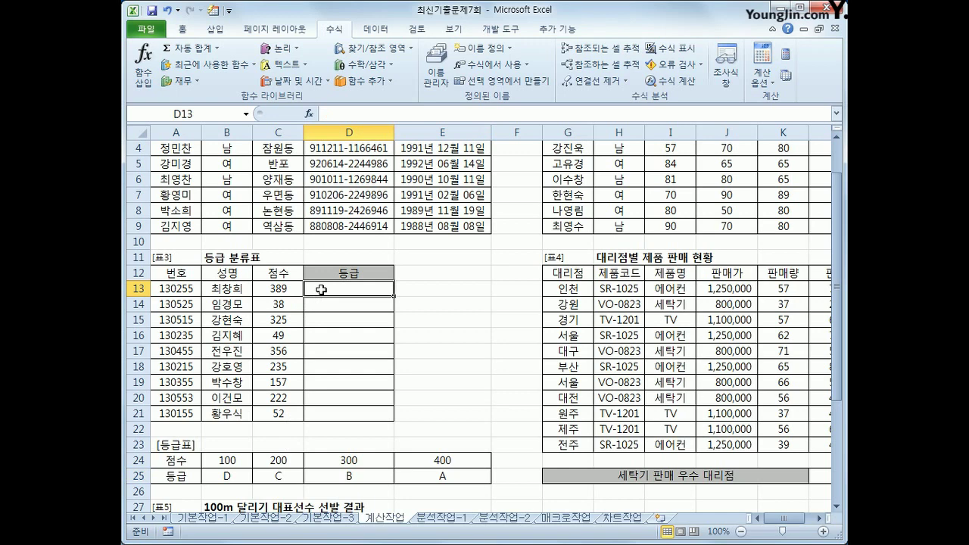
{"action": "left_click", "coordinate": [375, 50]}
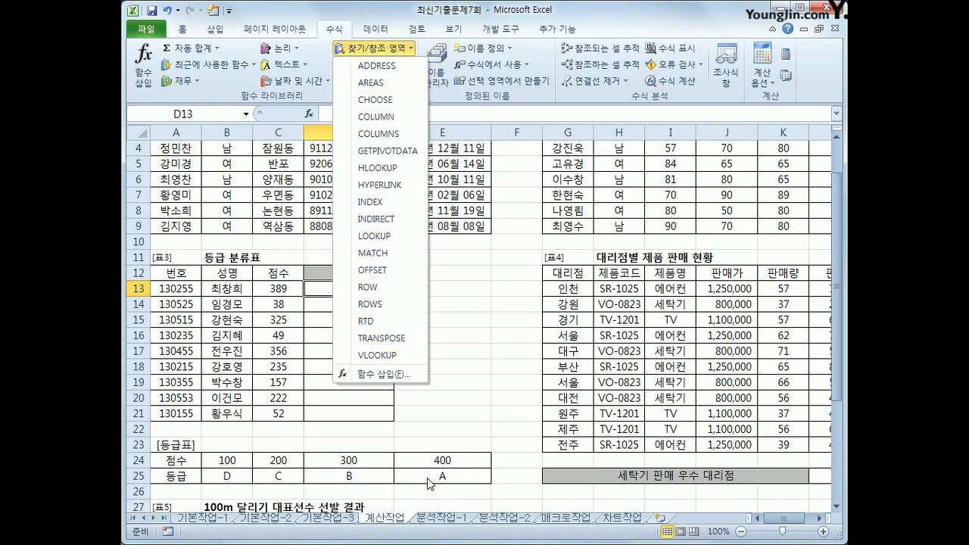
Insert HLOOKUP in D13 with lookup value C13 and absolute table range $B$24:$E$25
{"action": "left_click", "coordinate": [377, 167]}
{"action": "left_click_drag", "start_coordinate": [427, 268], "coordinate": [483, 162]}
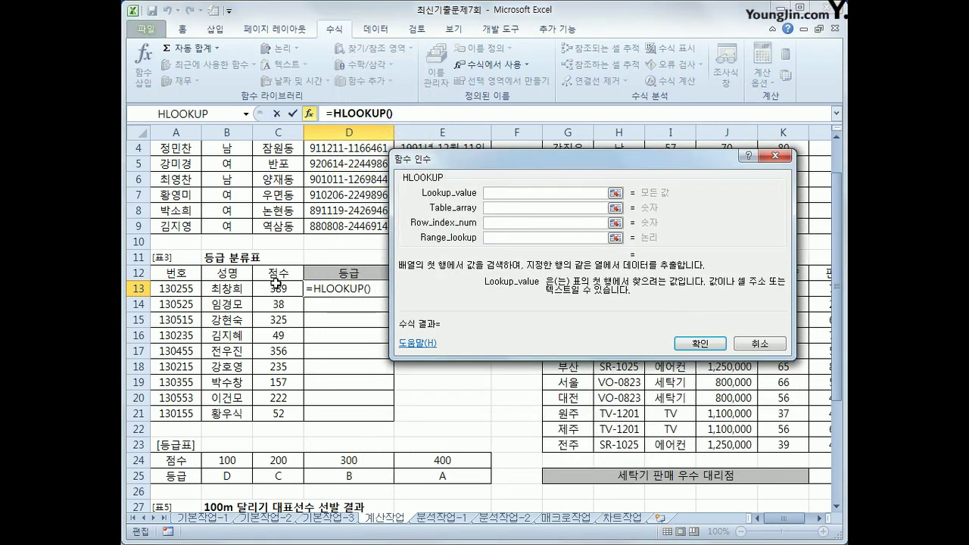
{"action": "left_click", "coordinate": [279, 288]}
{"action": "left_click", "coordinate": [509, 208]}
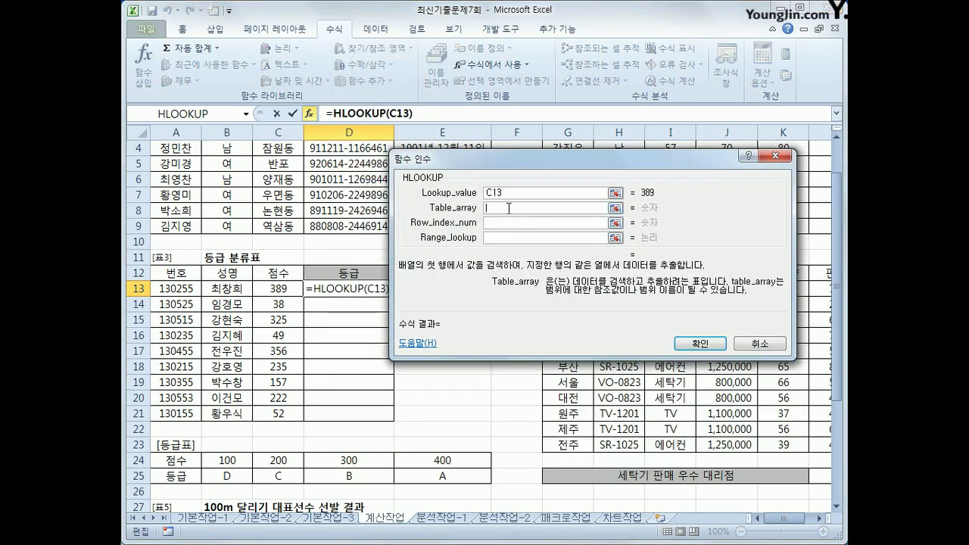
{"action": "left_click_drag", "start_coordinate": [218, 462], "coordinate": [412, 482]}
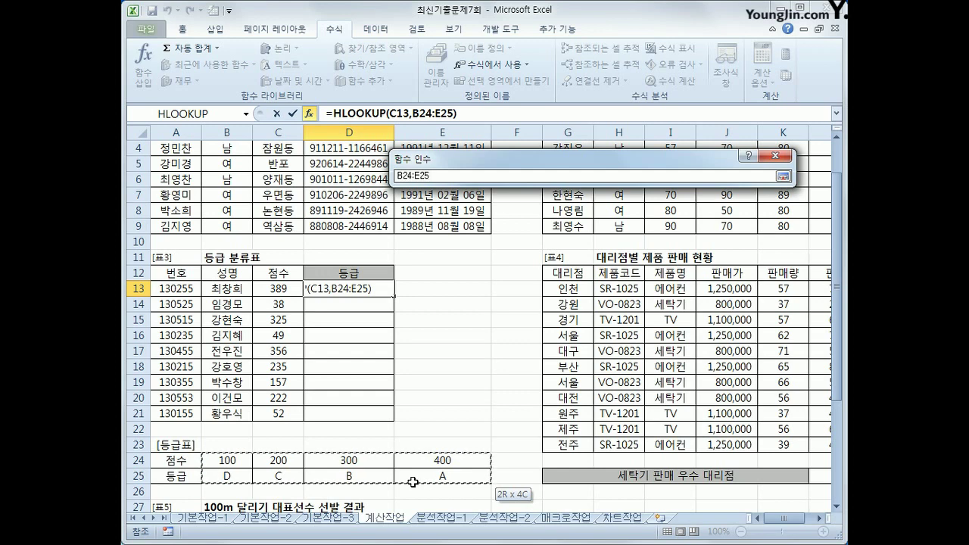
{"action": "left_click_drag", "start_coordinate": [412, 482], "coordinate": [412, 483]}
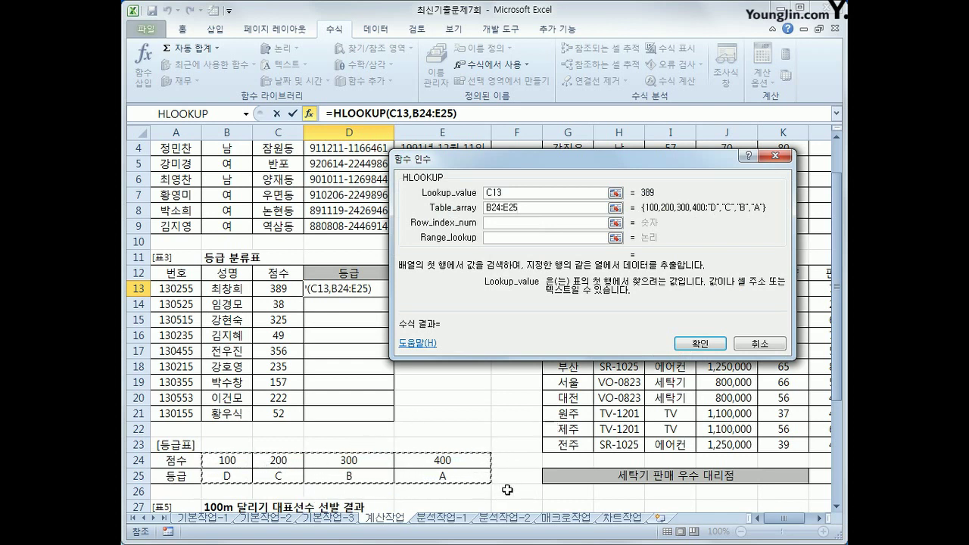
{"action": "key", "text": "F4"}
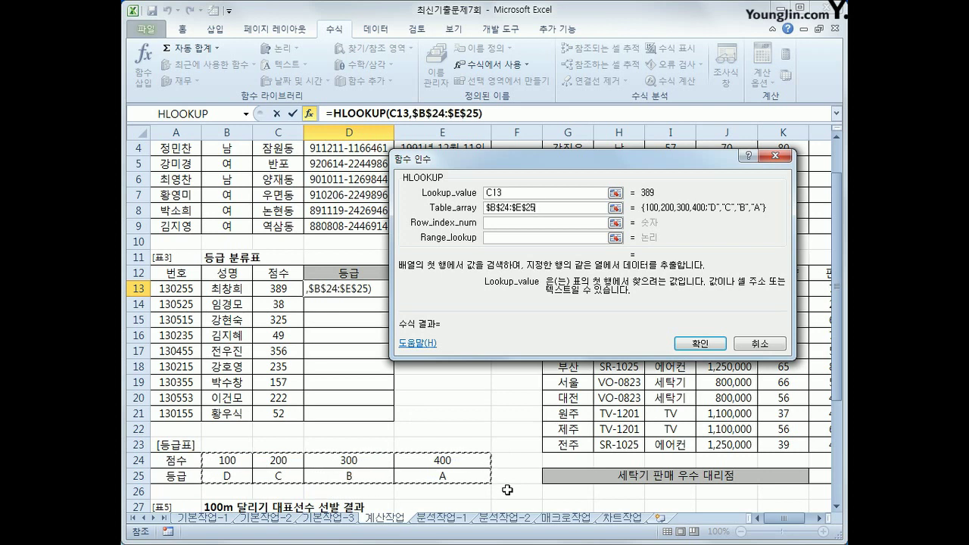
Set row index 2 and match type 1, and confirm the HLOOKUP formula
{"action": "left_click", "coordinate": [511, 227]}
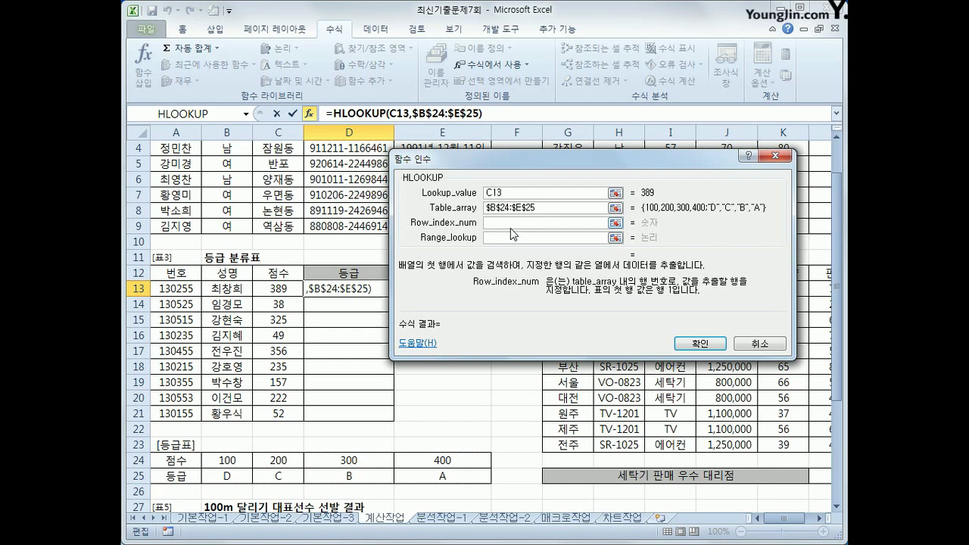
{"action": "type", "text": "2"}
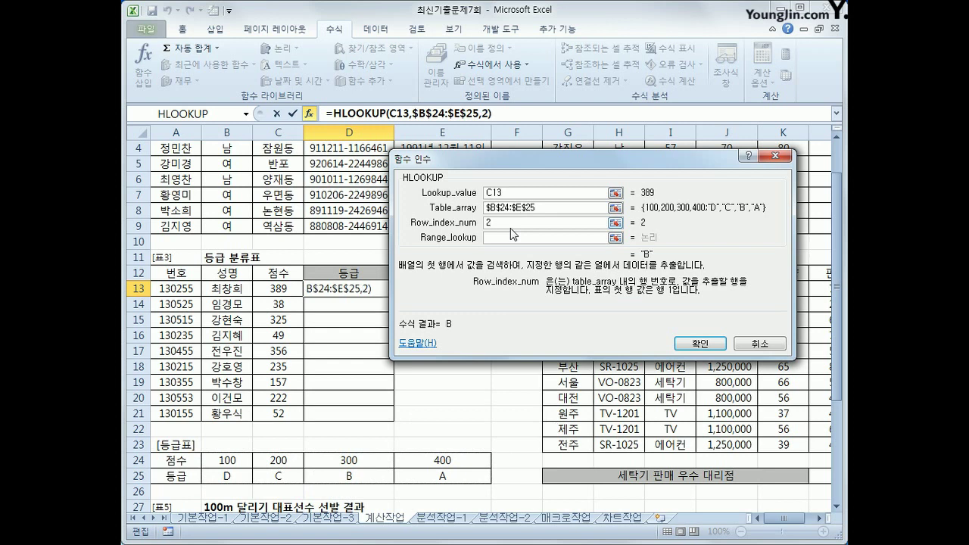
{"action": "left_click", "coordinate": [510, 240]}
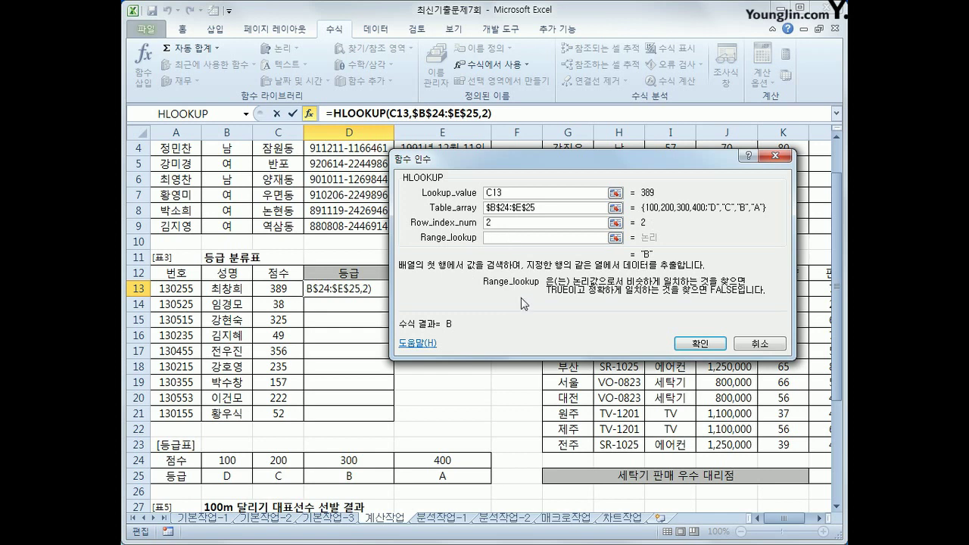
{"action": "type", "text": "ㅅ"}
{"action": "key", "text": "BackSpace"}
{"action": "type", "text": "1"}
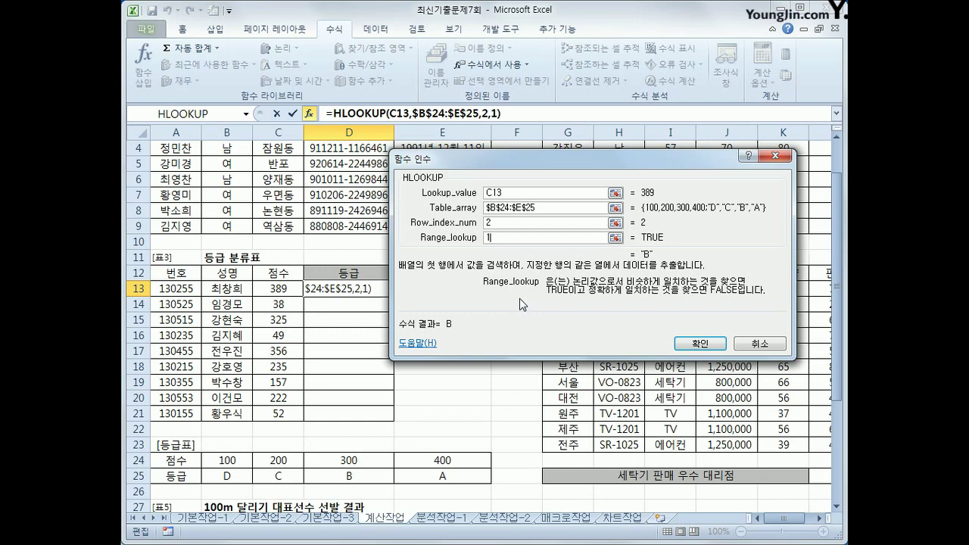
{"action": "left_click", "coordinate": [703, 346]}
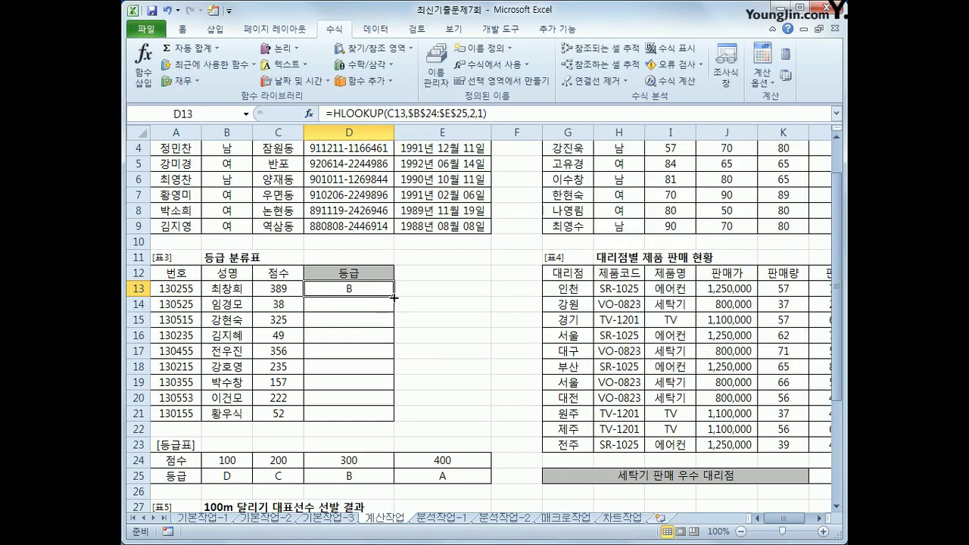
{"action": "left_click", "coordinate": [438, 460]}
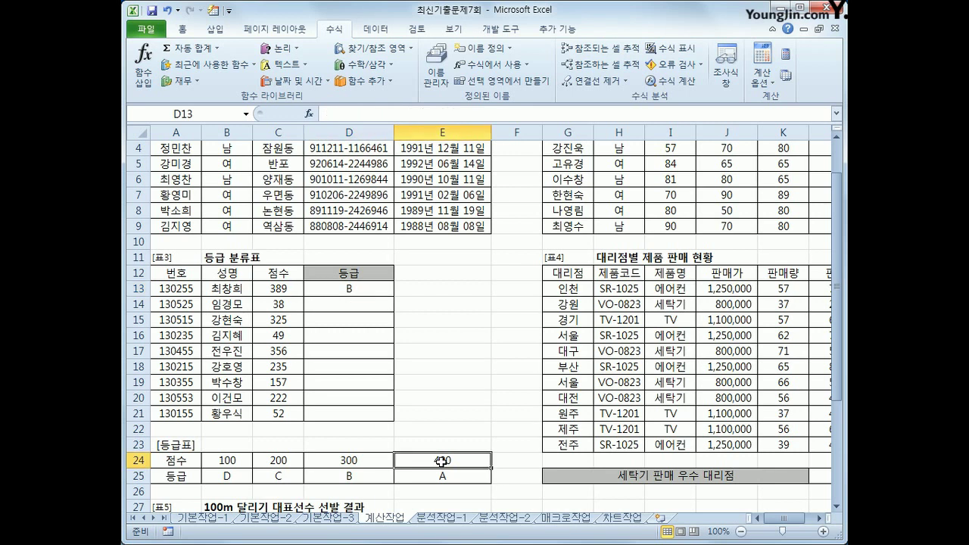
{"action": "left_click", "coordinate": [380, 469]}
{"action": "left_click", "coordinate": [365, 292]}
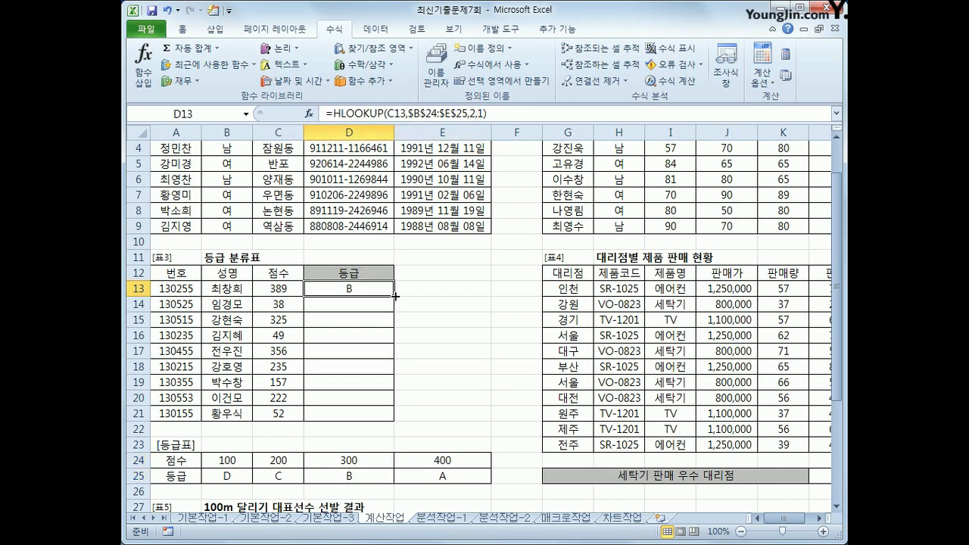
{"action": "left_click_drag", "start_coordinate": [395, 297], "coordinate": [382, 417]}
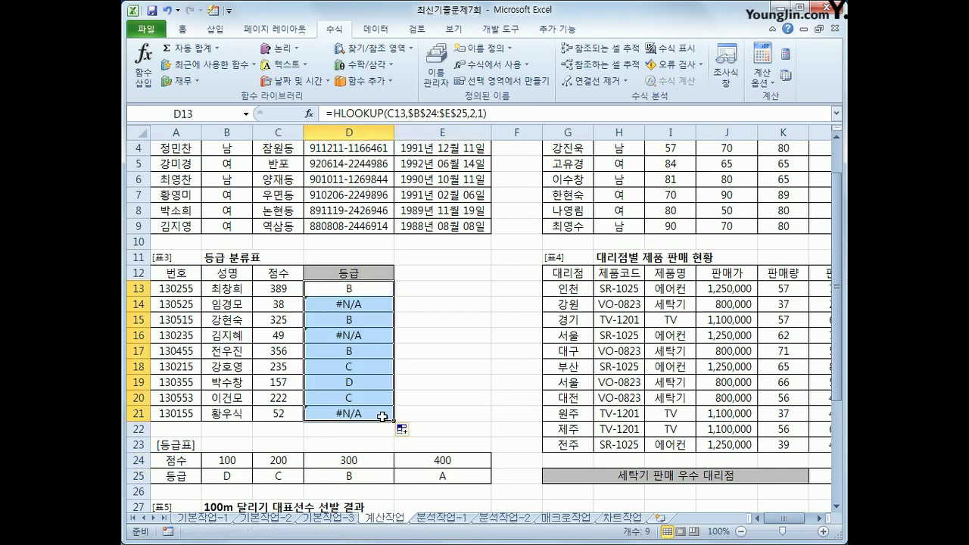
{"action": "left_click", "coordinate": [358, 320]}
{"action": "left_click", "coordinate": [357, 352]}
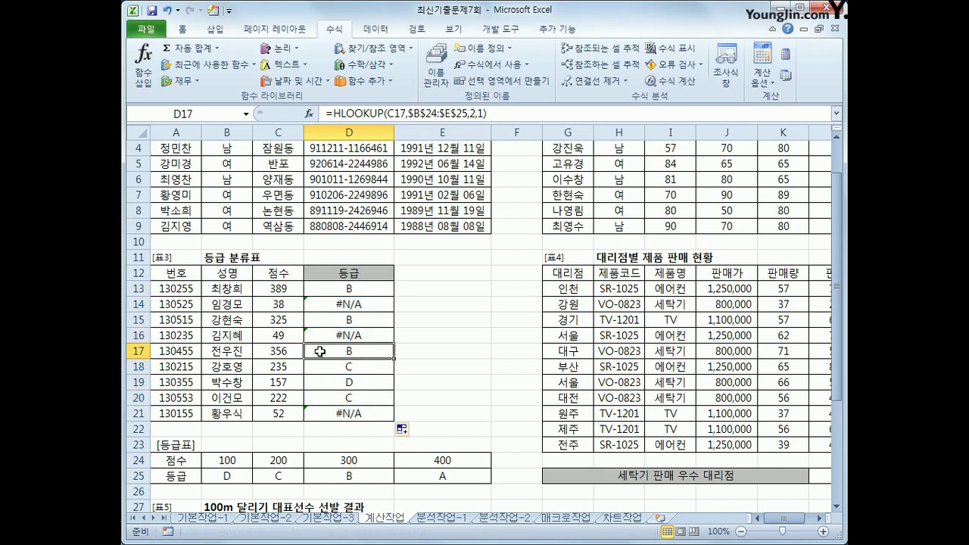
{"action": "left_click", "coordinate": [281, 334]}
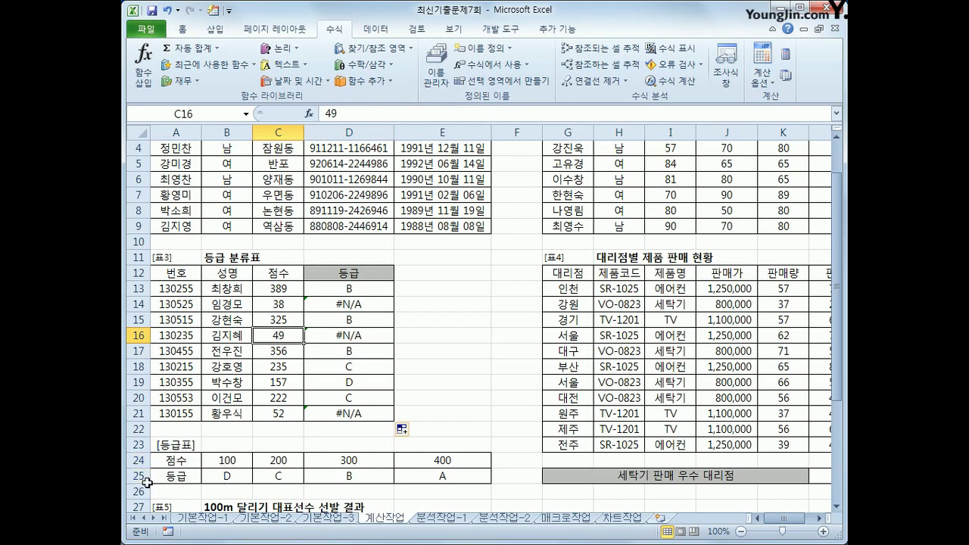
{"action": "left_click", "coordinate": [374, 303]}
{"action": "left_click", "coordinate": [379, 288]}
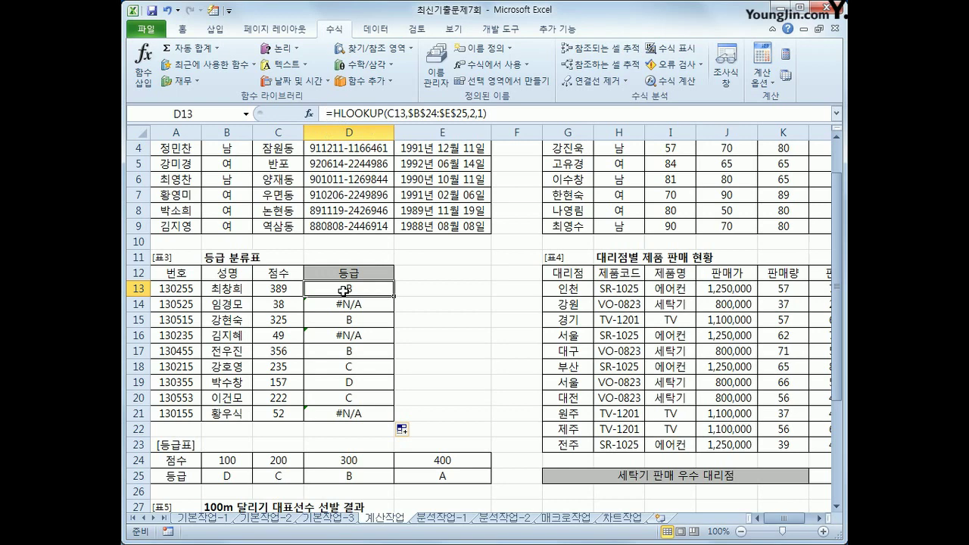
Wrap D13's HLOOKUP in IFERROR so unmatched scores show 불합격
{"action": "left_click", "coordinate": [334, 113]}
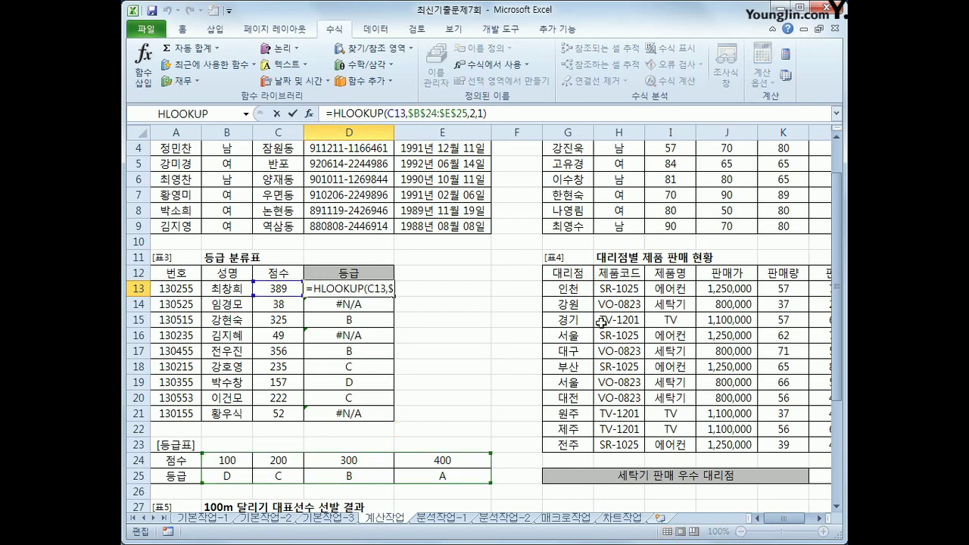
{"action": "type", "text": "IFERROR("}
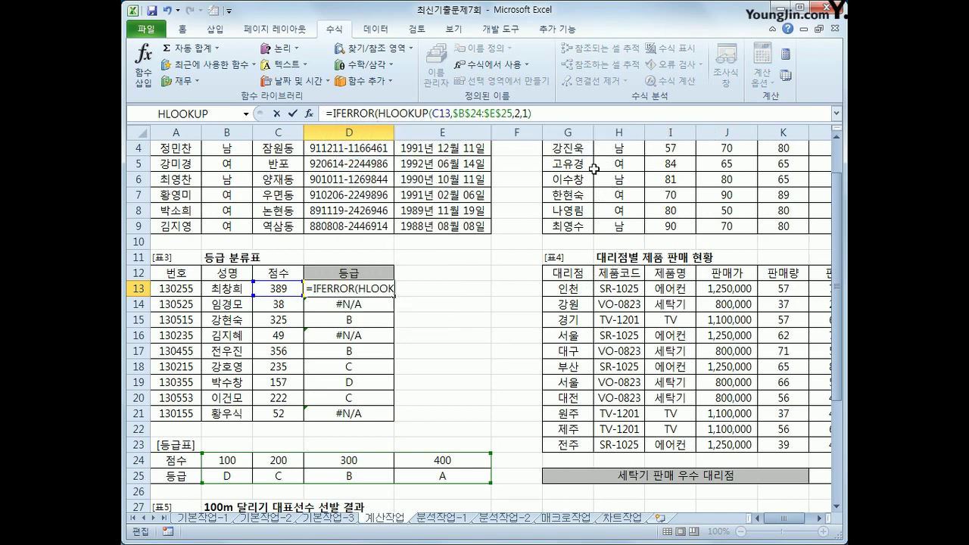
{"action": "left_click", "coordinate": [561, 114]}
{"action": "type", "text": ","}
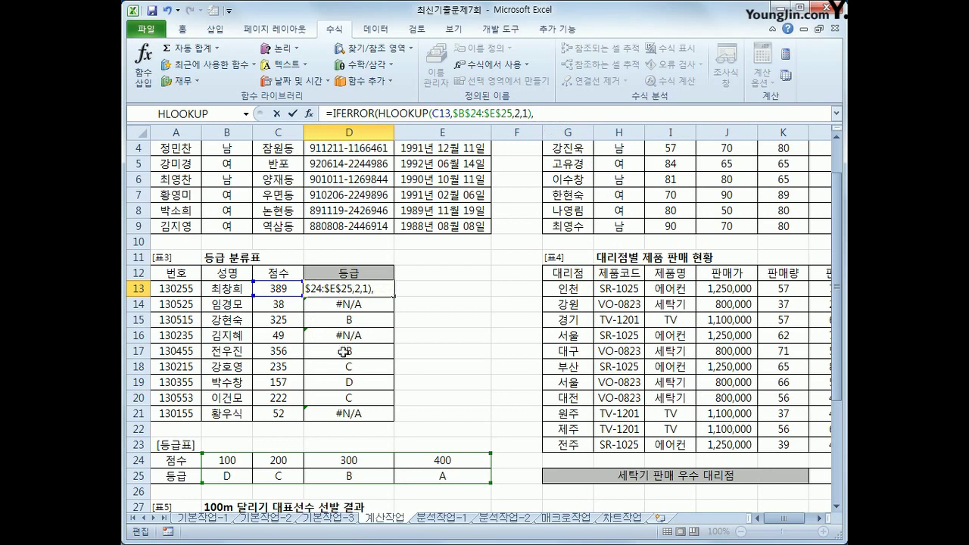
{"action": "type", "text": "\"불하"}
{"action": "type", "text": "합격"}
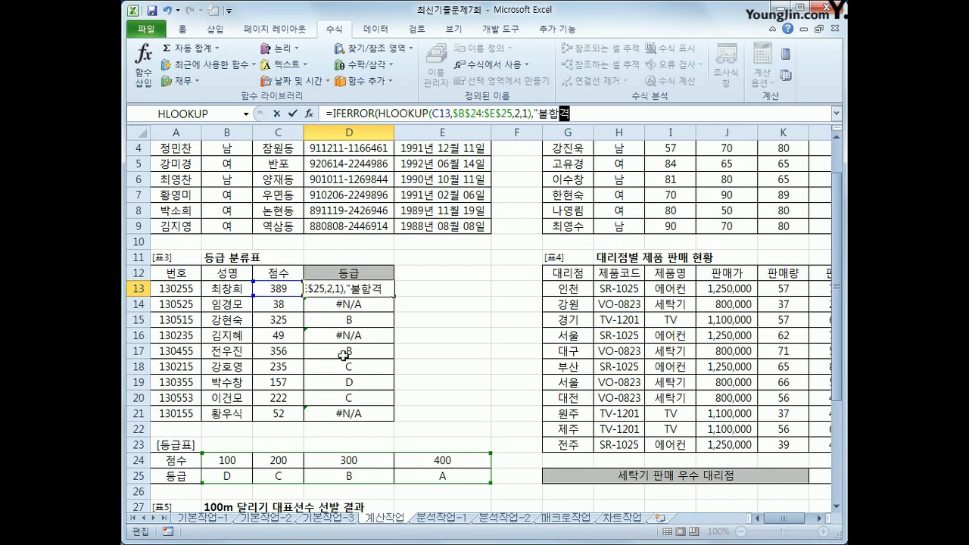
{"action": "type", "text": "\""}
{"action": "key", "text": "Return"}
Copy the IFERROR grade formula from D13 down to D21
{"action": "left_click", "coordinate": [388, 291]}
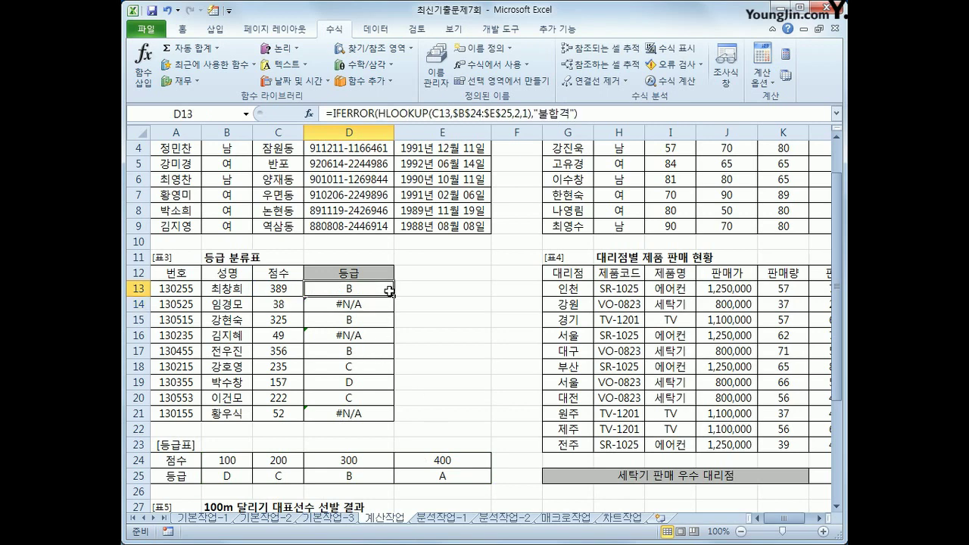
{"action": "left_click_drag", "start_coordinate": [394, 296], "coordinate": [394, 419]}
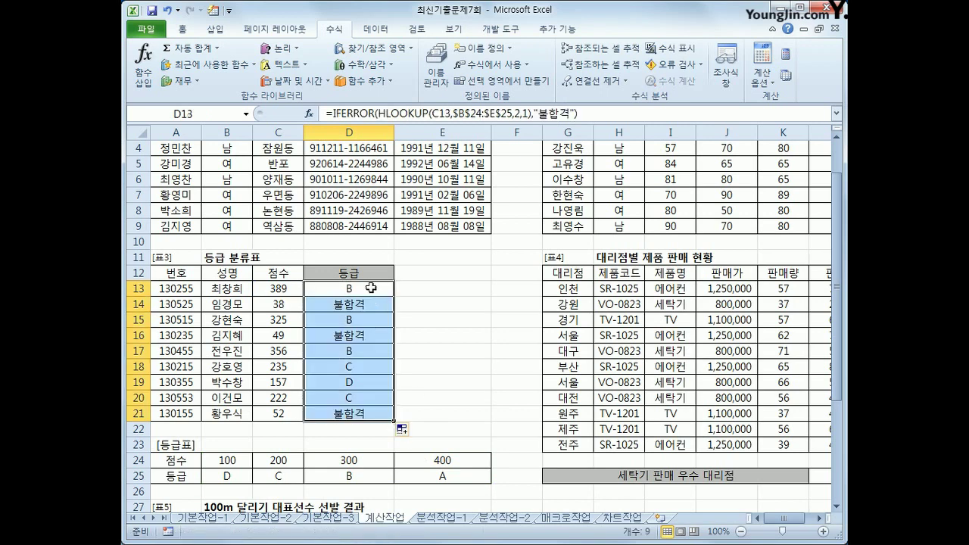
{"action": "left_click", "coordinate": [371, 287]}
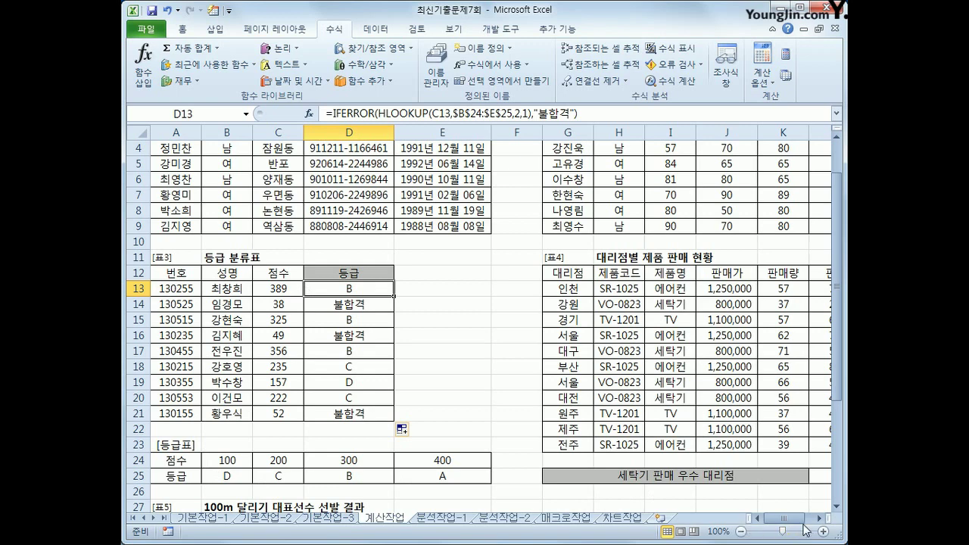
{"action": "left_click_drag", "start_coordinate": [803, 519], "coordinate": [808, 520]}
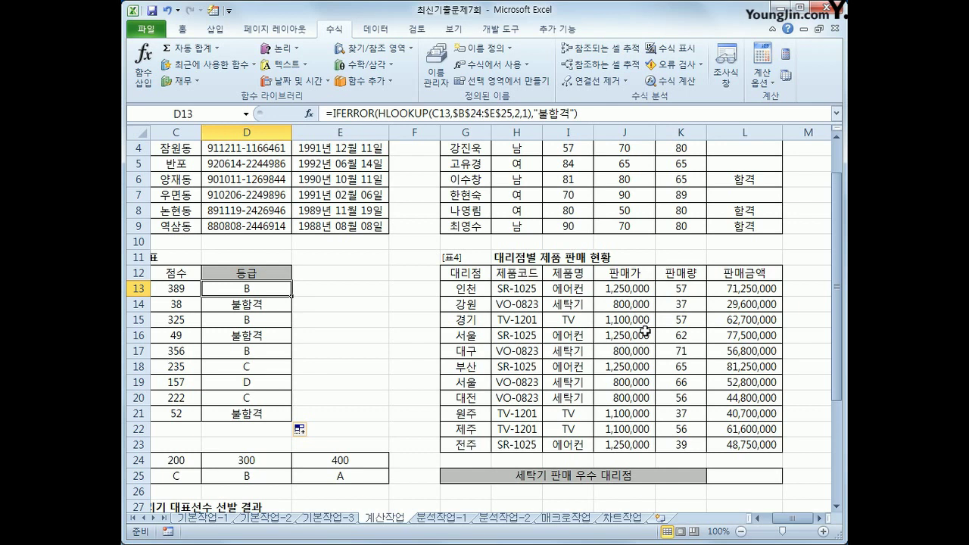
{"action": "left_click", "coordinate": [569, 309]}
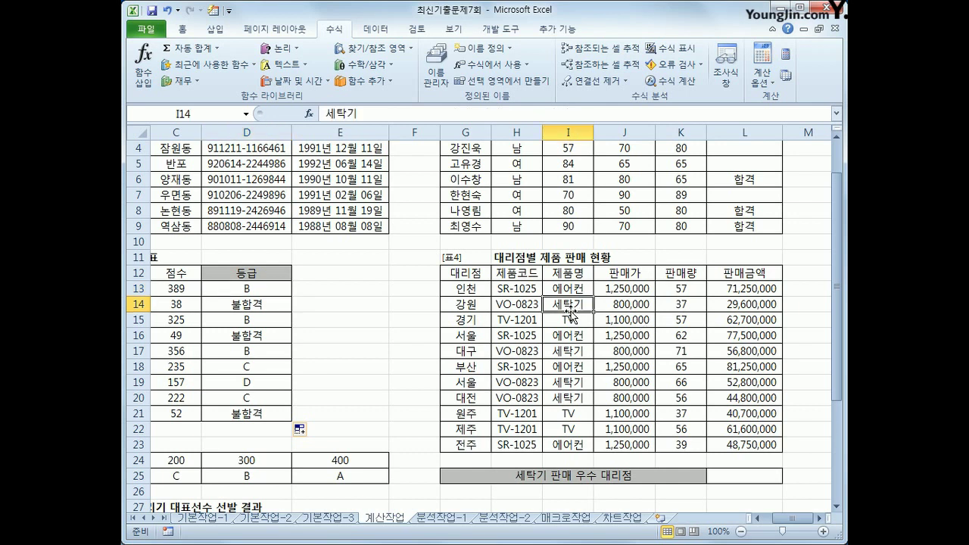
{"action": "left_click", "coordinate": [672, 309]}
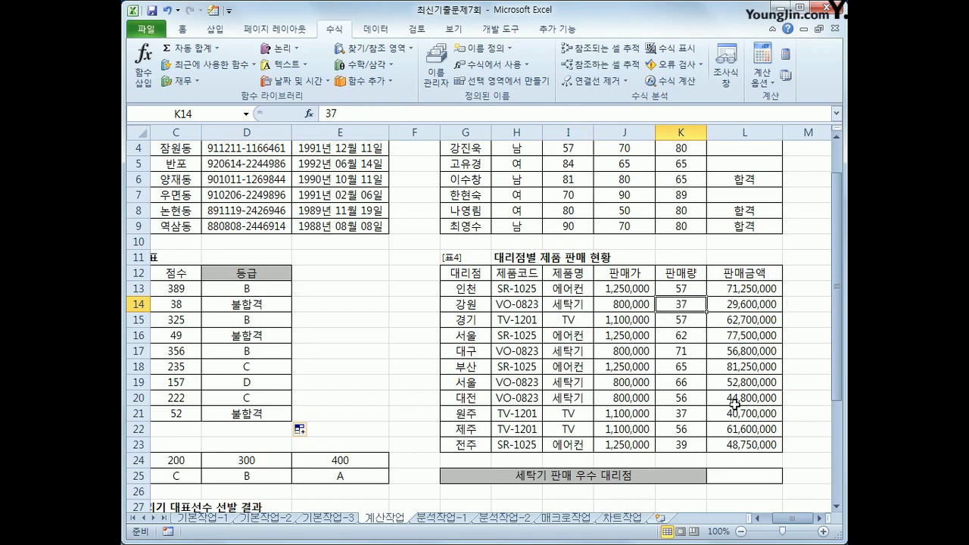
{"action": "left_click", "coordinate": [747, 474]}
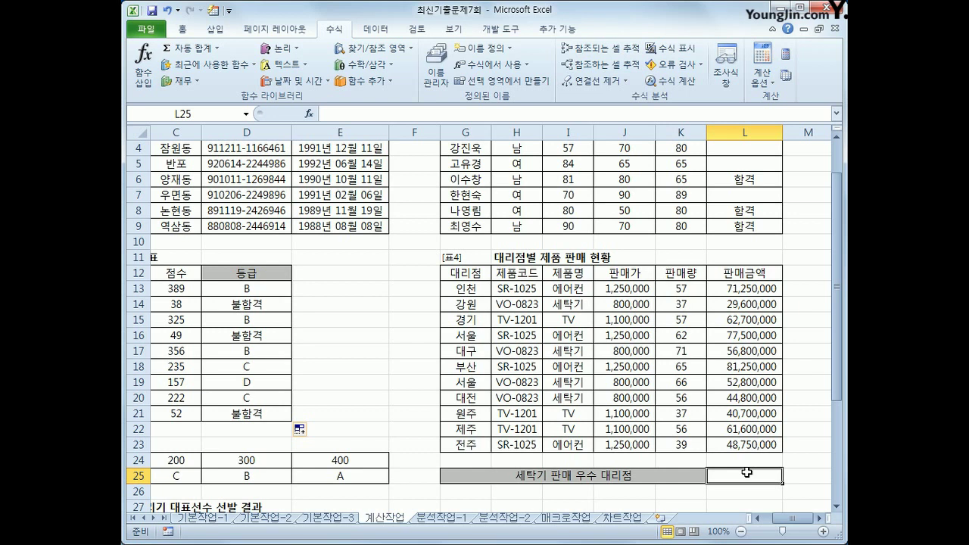
Insert COUNTIFS in L25 with criteria range I13:I23 and criterion 세탁기
{"action": "left_click", "coordinate": [358, 83]}
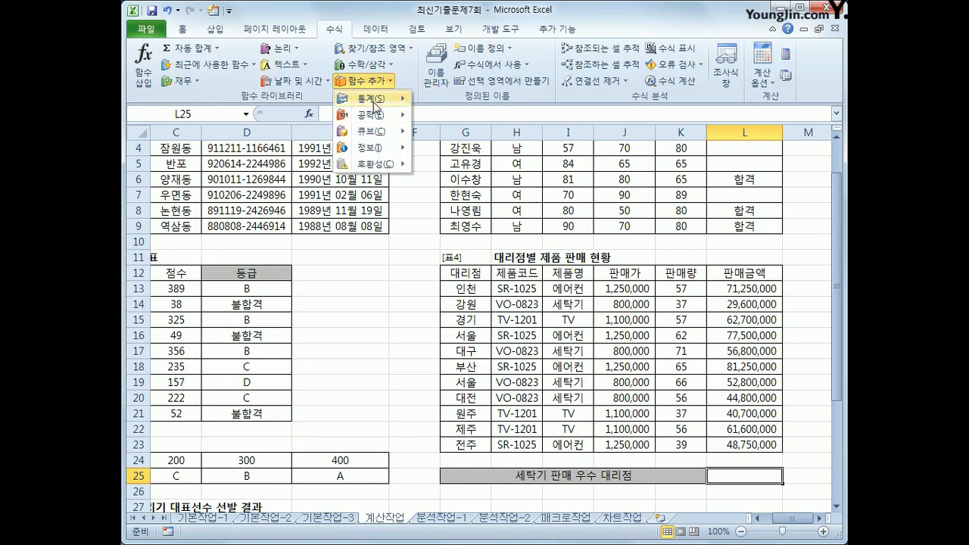
{"action": "mouse_move", "coordinate": [367, 98]}
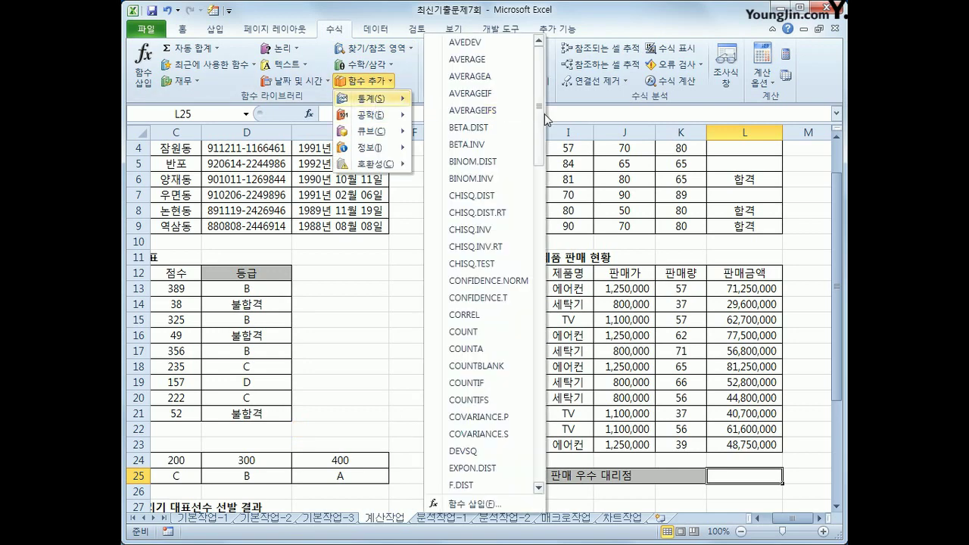
{"action": "left_click", "coordinate": [490, 400]}
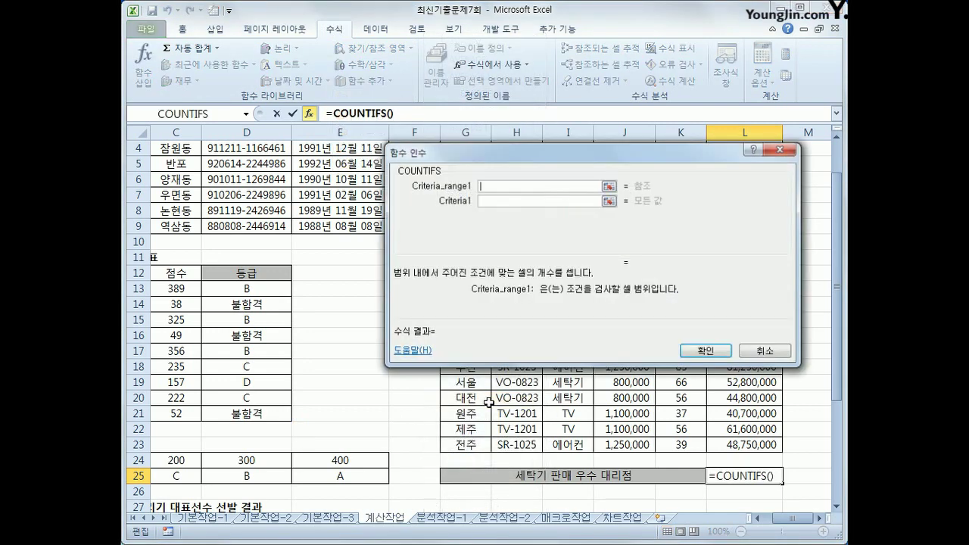
{"action": "left_click_drag", "start_coordinate": [468, 337], "coordinate": [461, 228]}
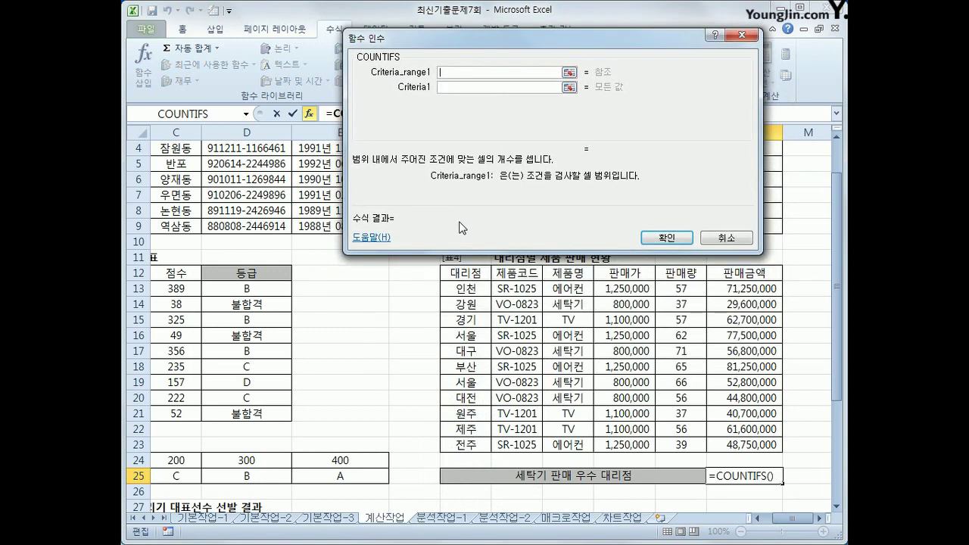
{"action": "left_click_drag", "start_coordinate": [565, 291], "coordinate": [554, 445]}
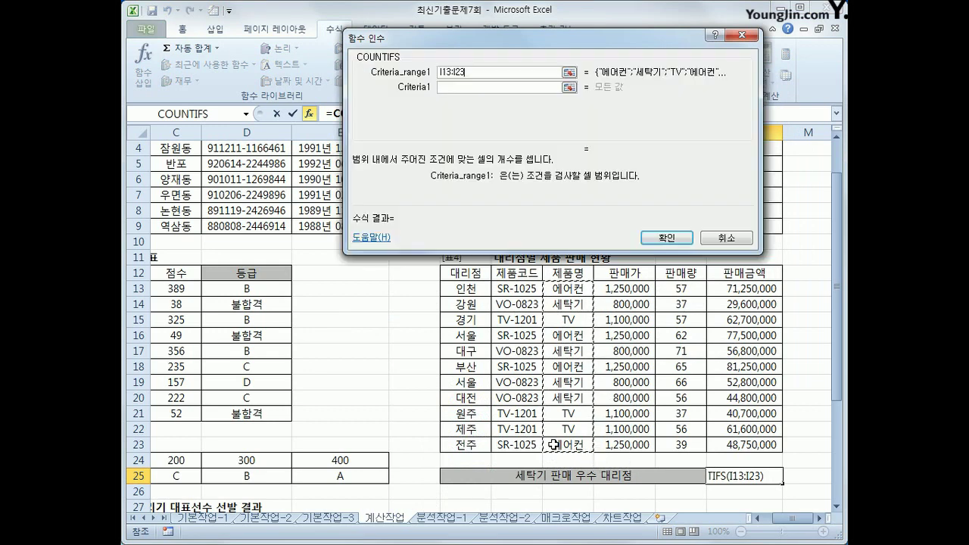
{"action": "left_click", "coordinate": [459, 96]}
{"action": "type", "text": "세탁기"}
{"action": "key", "text": "Tab"}
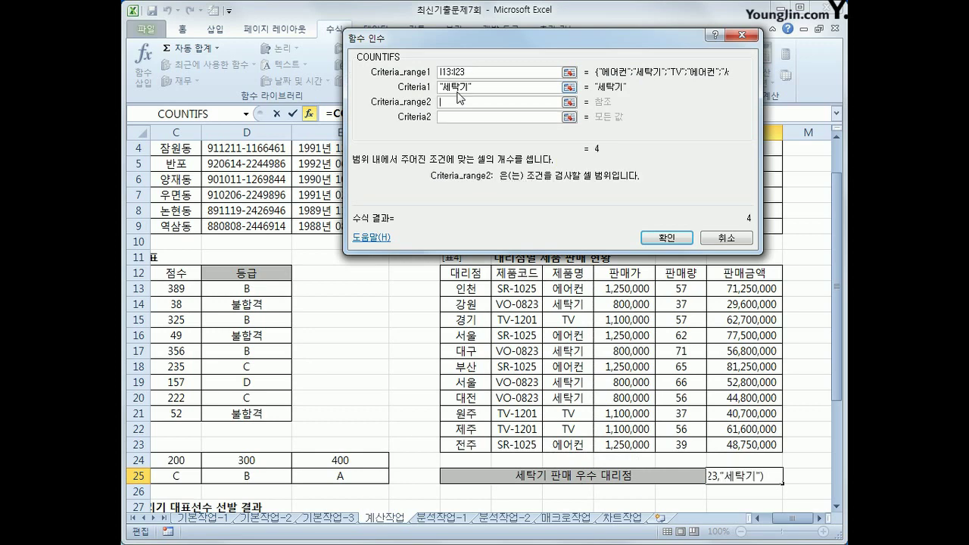
Add criteria range K13:K23 with criterion >=60 and confirm the count
{"action": "left_click_drag", "start_coordinate": [678, 288], "coordinate": [684, 438]}
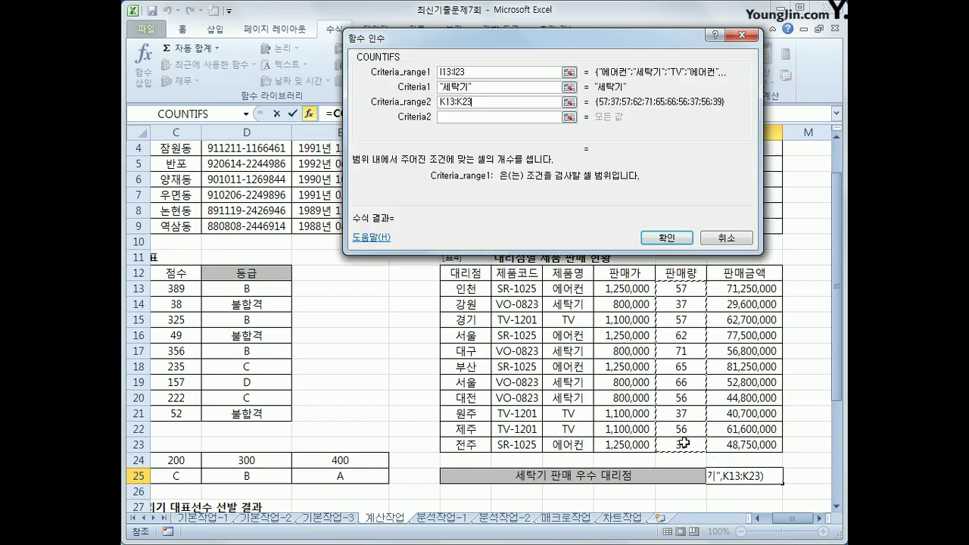
{"action": "left_click", "coordinate": [471, 115]}
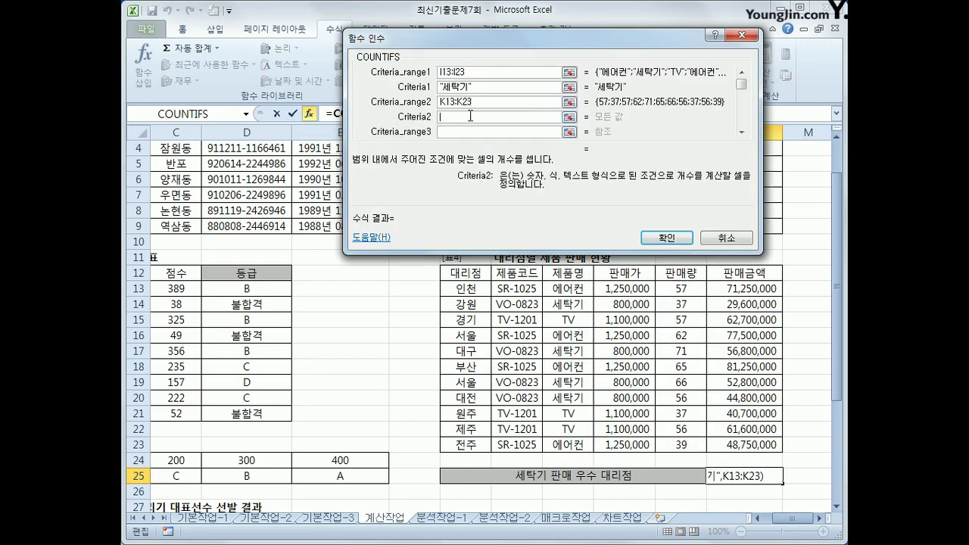
{"action": "type", "text": ">=60"}
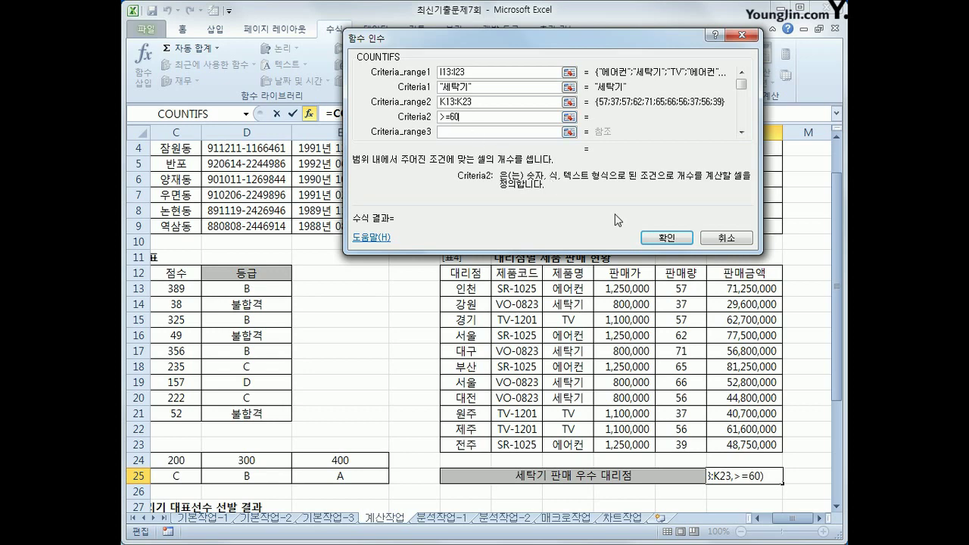
{"action": "left_click", "coordinate": [665, 237]}
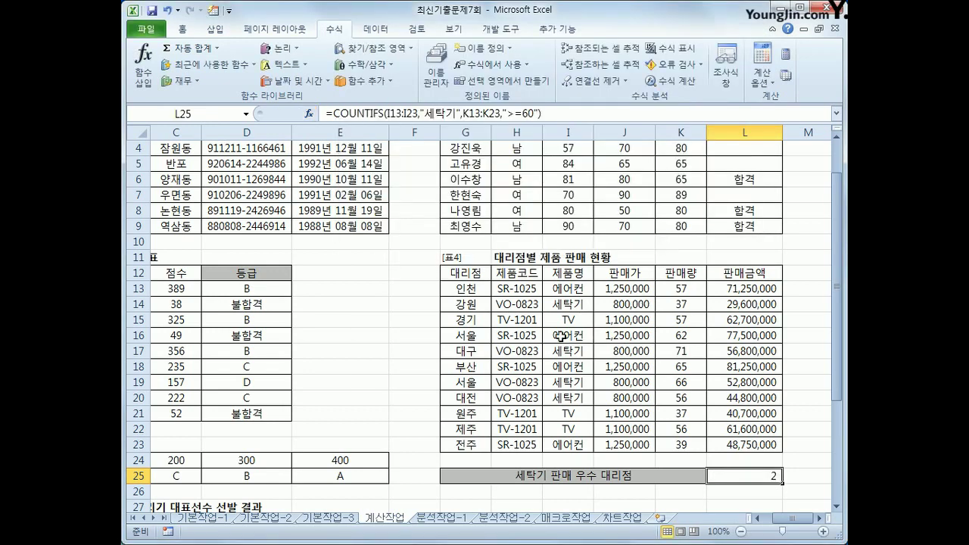
{"action": "left_click", "coordinate": [559, 306]}
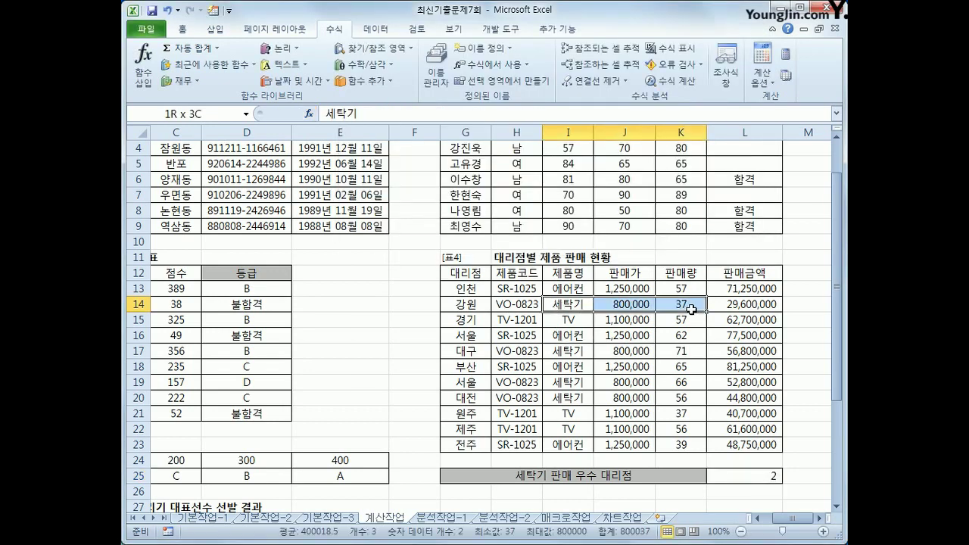
{"action": "left_click_drag", "start_coordinate": [563, 352], "coordinate": [673, 350]}
{"action": "left_click_drag", "start_coordinate": [579, 383], "coordinate": [675, 383]}
{"action": "left_click_drag", "start_coordinate": [550, 400], "coordinate": [682, 401]}
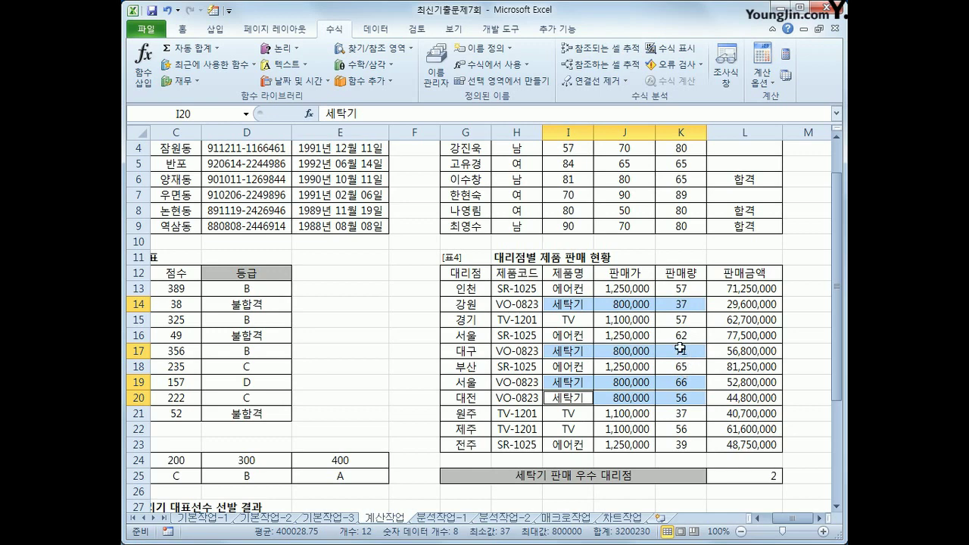
{"action": "left_click", "coordinate": [765, 480]}
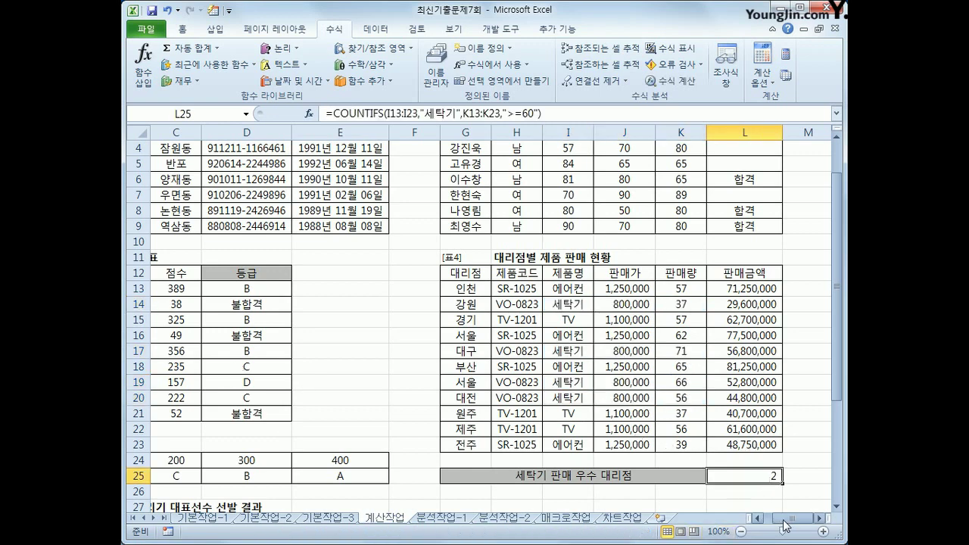
{"action": "left_click", "coordinate": [769, 521]}
{"action": "scroll", "coordinate": [385, 454], "scroll_direction": "down", "scroll_amount": 5}
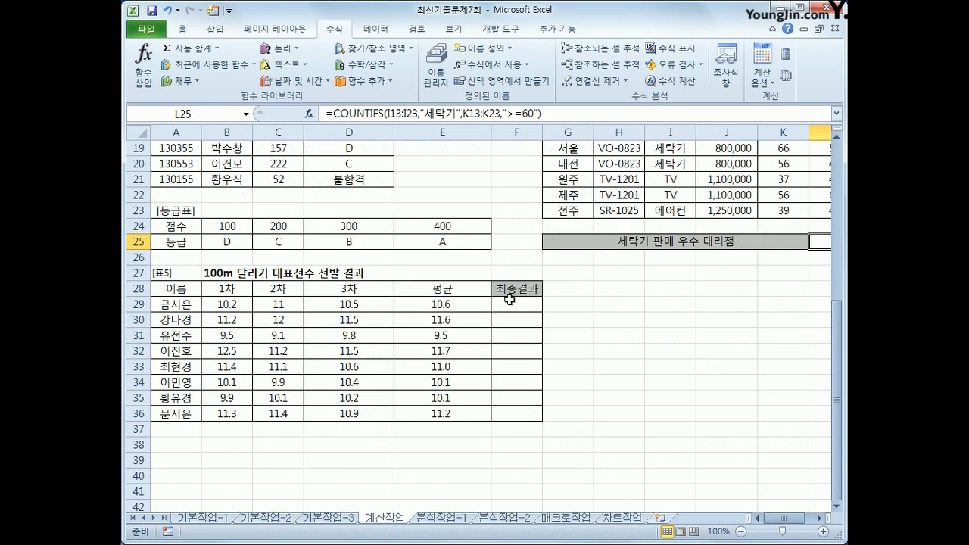
{"action": "left_click", "coordinate": [517, 303]}
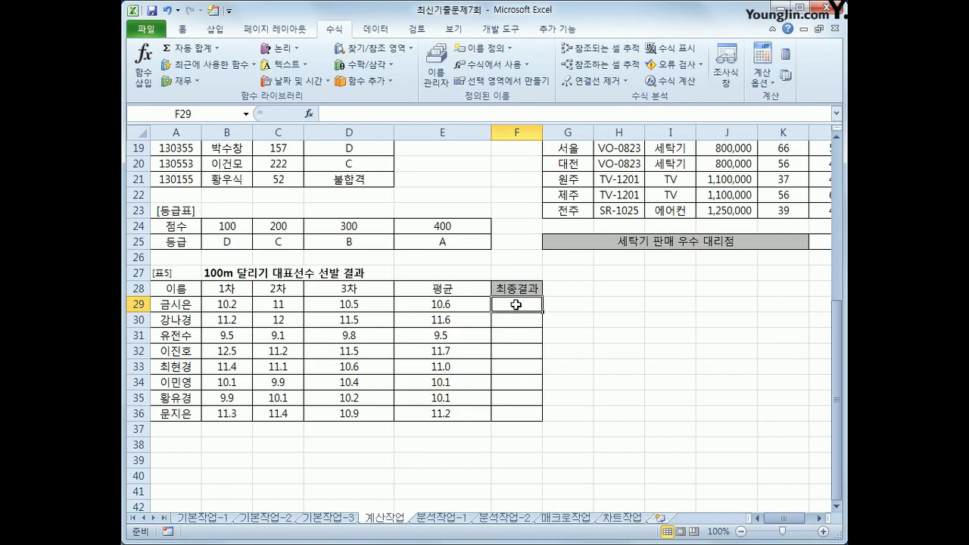
{"action": "left_click_drag", "start_coordinate": [462, 306], "coordinate": [472, 416]}
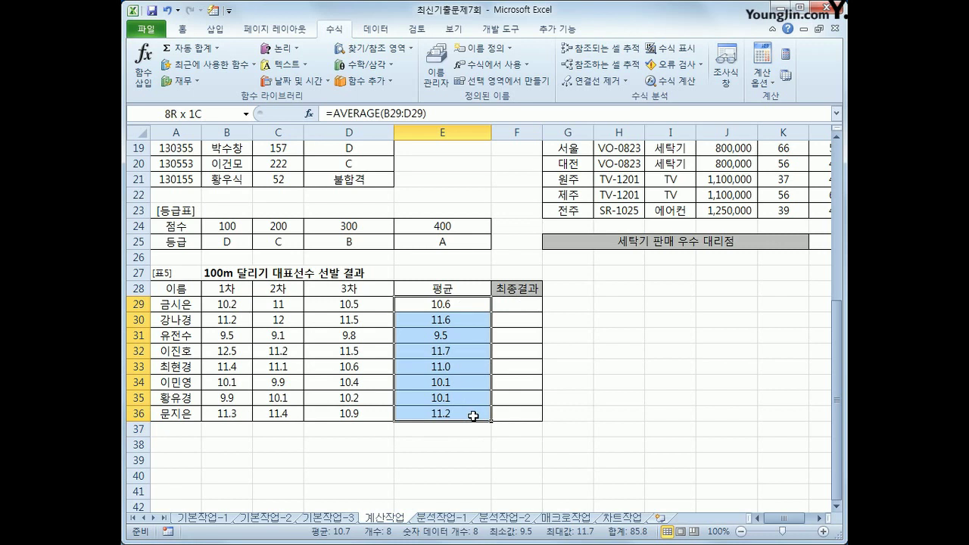
{"action": "left_click", "coordinate": [518, 303]}
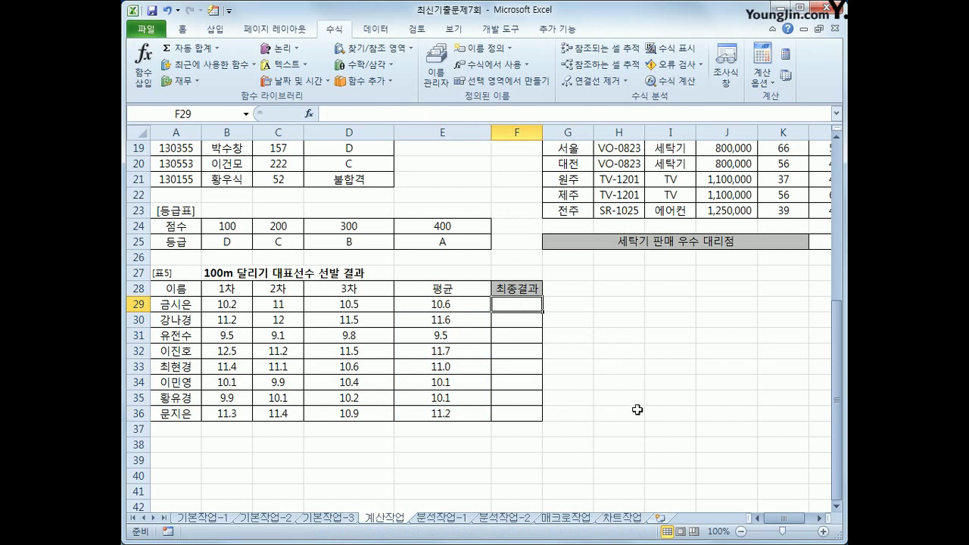
Enter =RANK(E29,$E$29:$E$36,1) in F29 for ascending rank
{"action": "type", "text": "="}
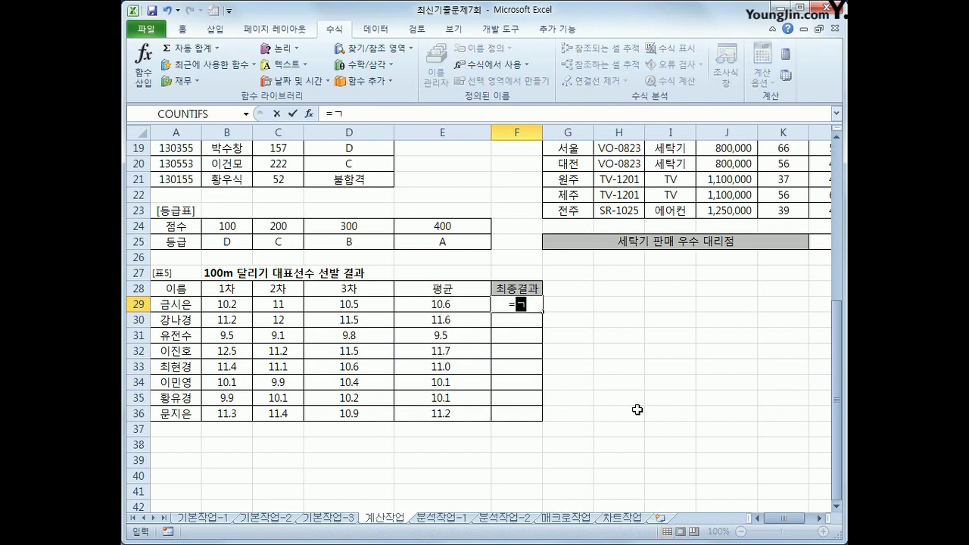
{"action": "type", "text": "rank("}
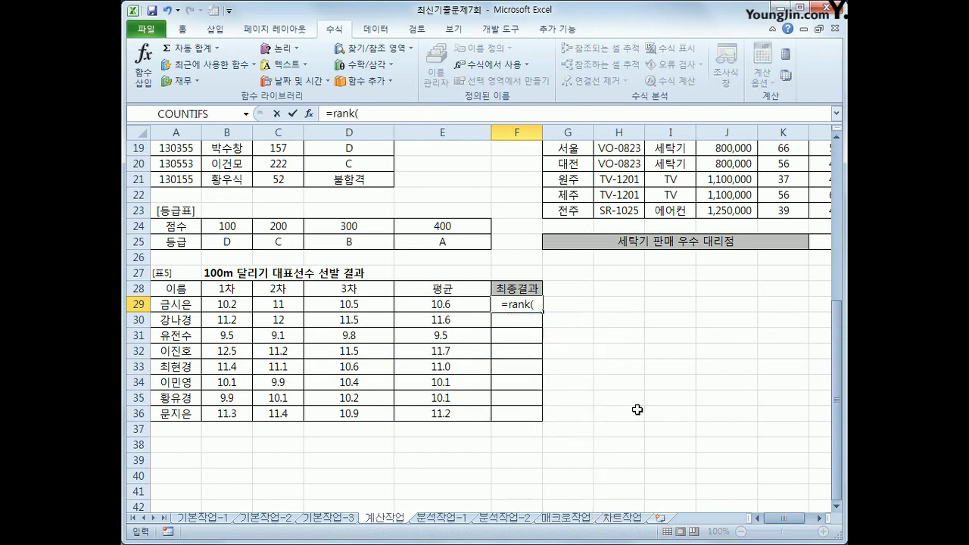
{"action": "key", "text": "Left"}
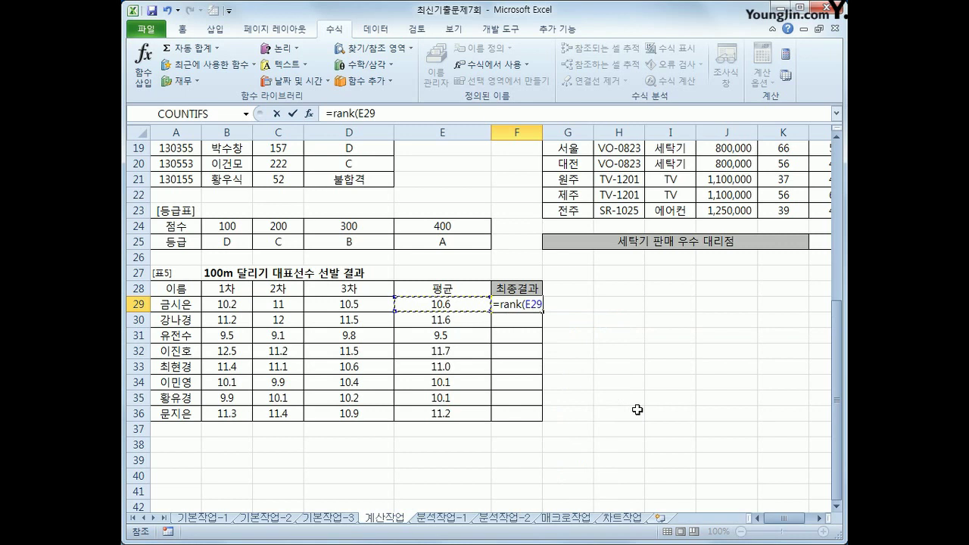
{"action": "type", "text": ","}
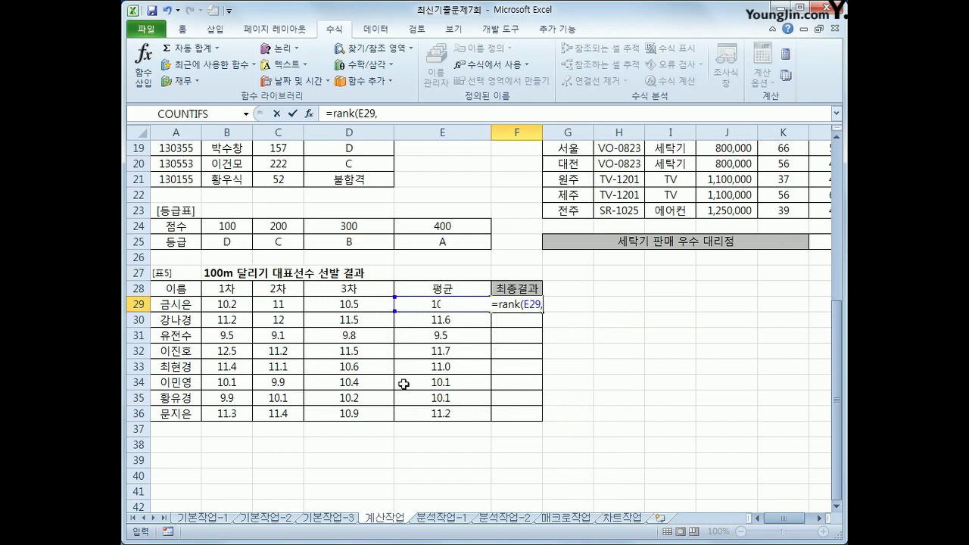
{"action": "left_click_drag", "start_coordinate": [443, 415], "coordinate": [448, 303]}
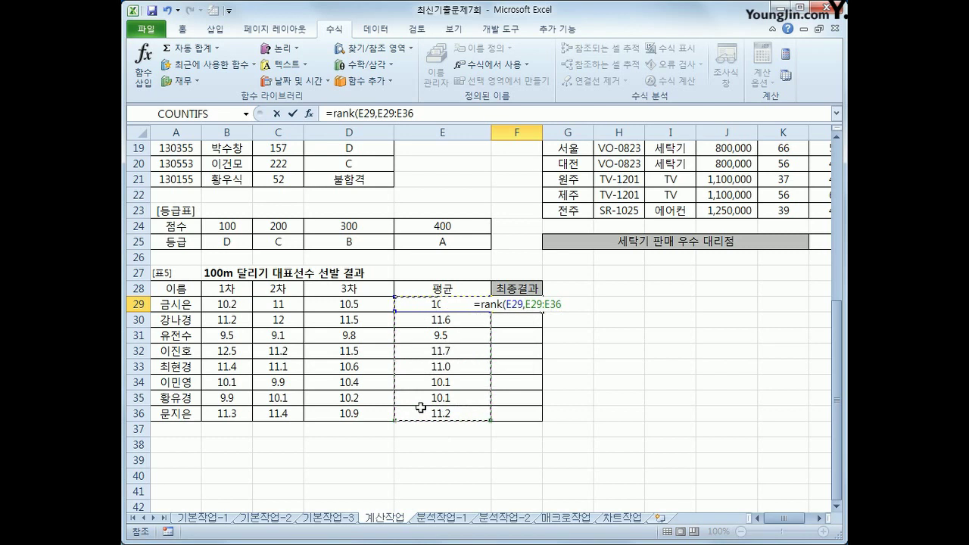
{"action": "key", "text": "F4"}
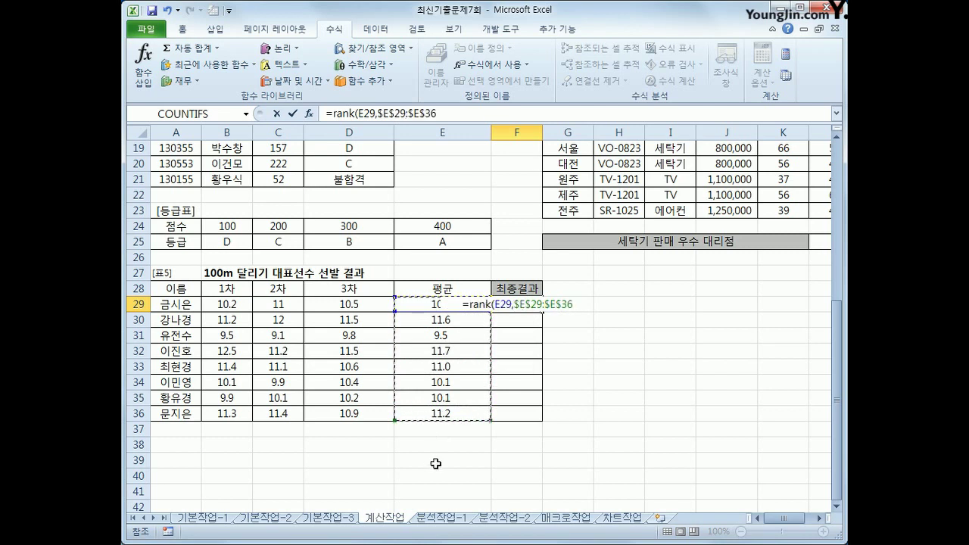
{"action": "type", "text": ","}
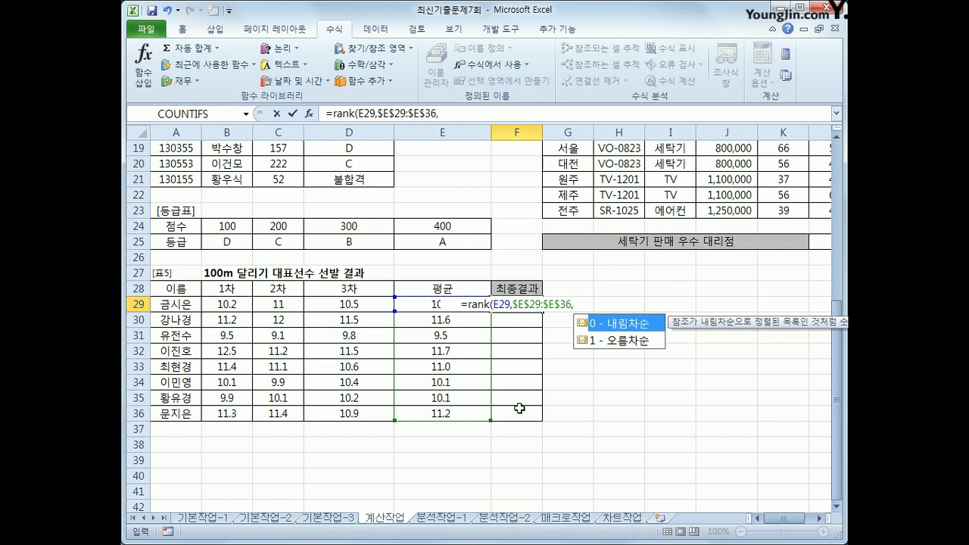
{"action": "left_click", "coordinate": [613, 342]}
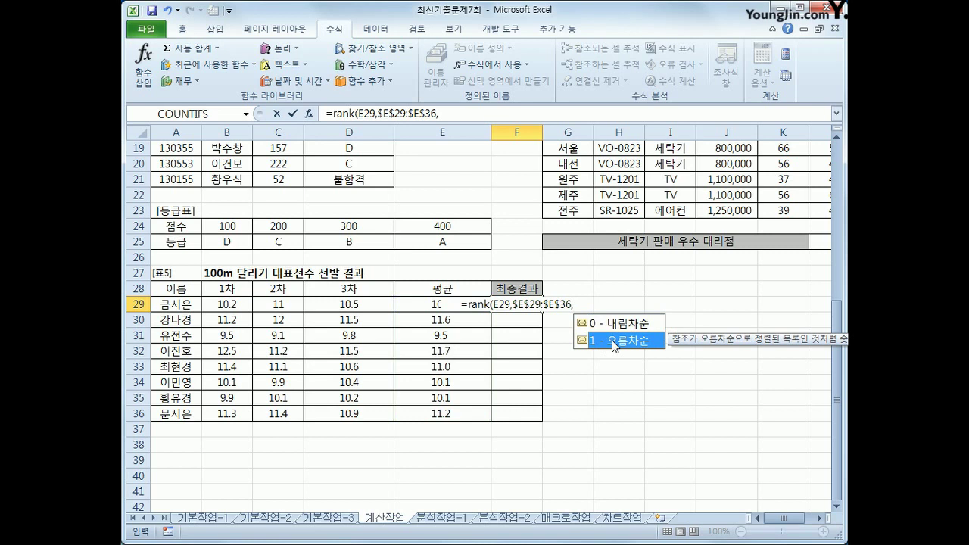
{"action": "type", "text": "1"}
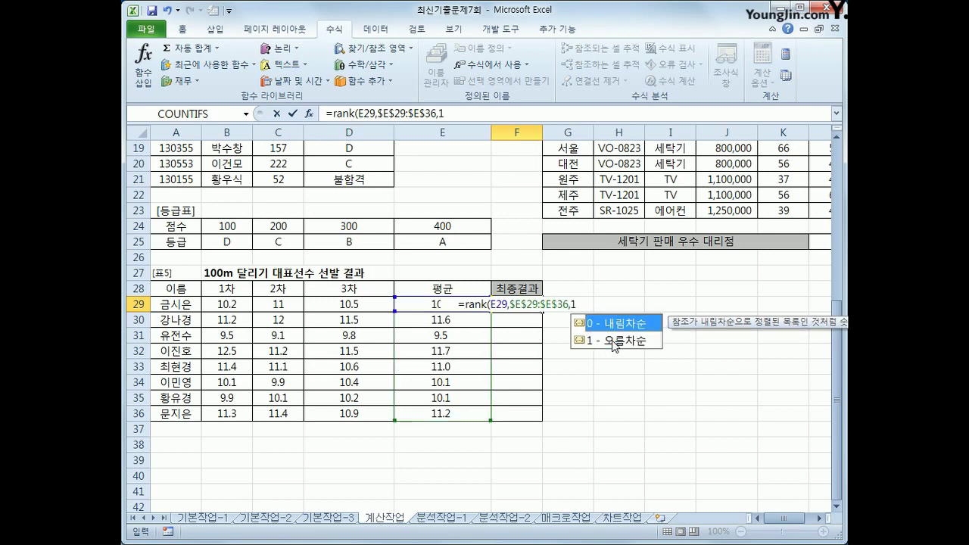
{"action": "key", "text": "Return"}
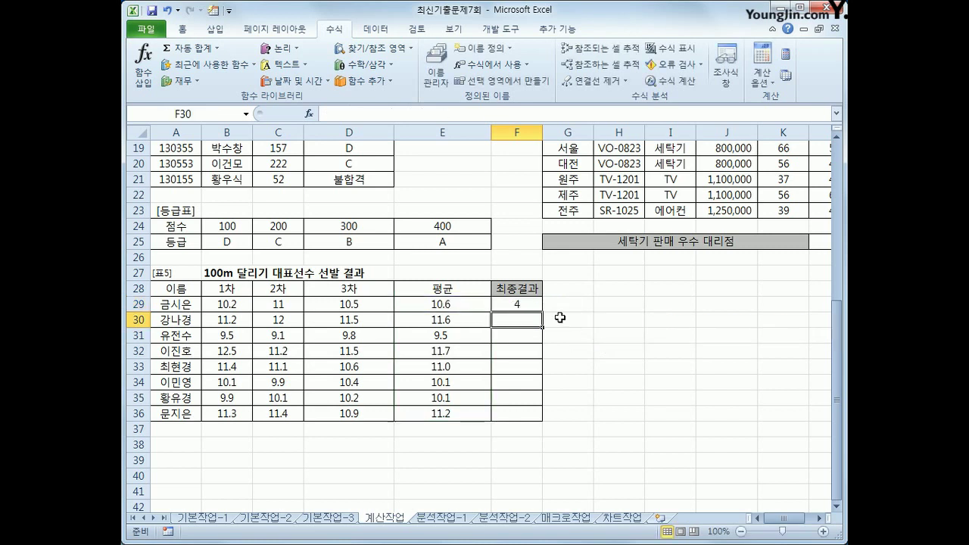
Copy the rank formula from F29 down to F36 and review the results
{"action": "left_click", "coordinate": [532, 305]}
{"action": "left_click_drag", "start_coordinate": [543, 311], "coordinate": [532, 419]}
{"action": "left_click", "coordinate": [524, 335]}
{"action": "left_click", "coordinate": [528, 347]}
{"action": "left_click", "coordinate": [523, 304]}
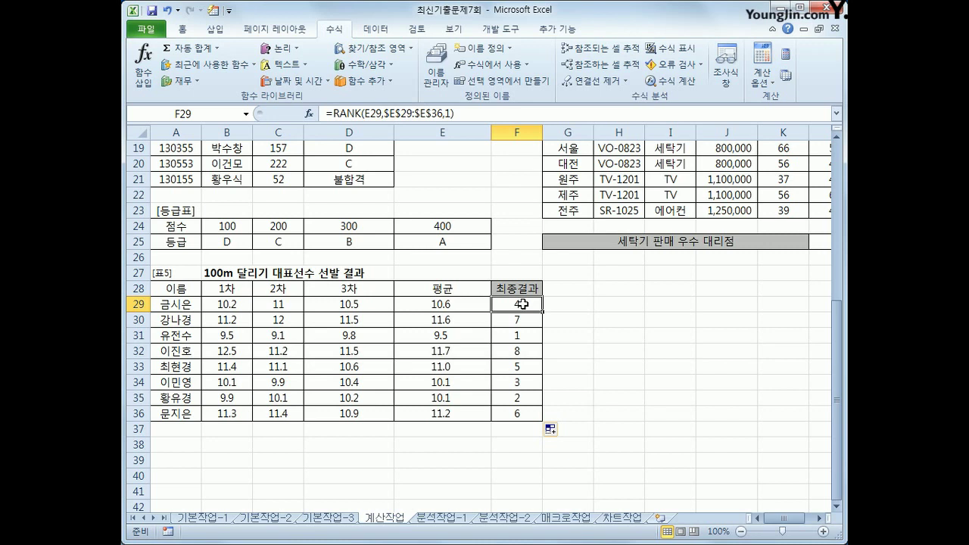
Change F29 to =IF(RANK(E29,$E$29:$E$36,1)<=3,"선발","")
{"action": "left_click", "coordinate": [331, 113]}
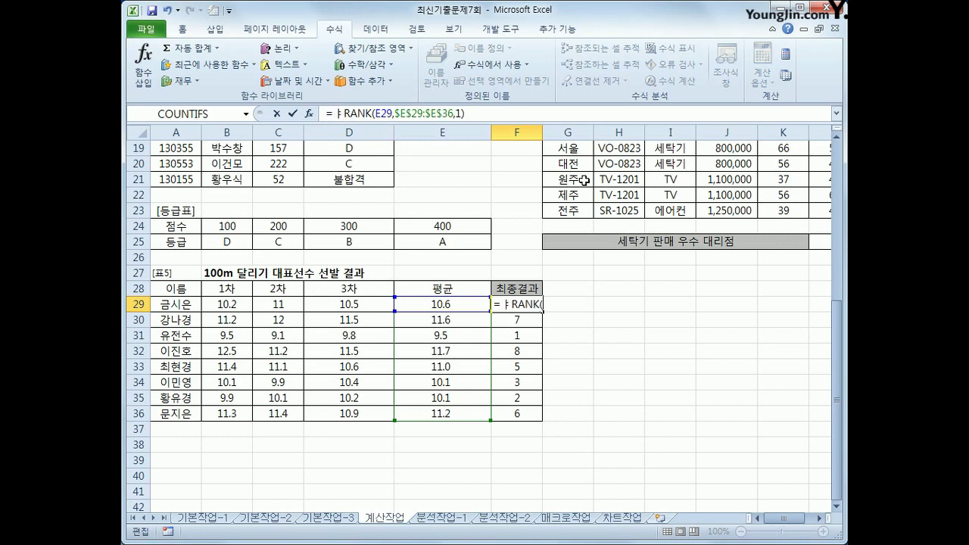
{"action": "type", "text": "if("}
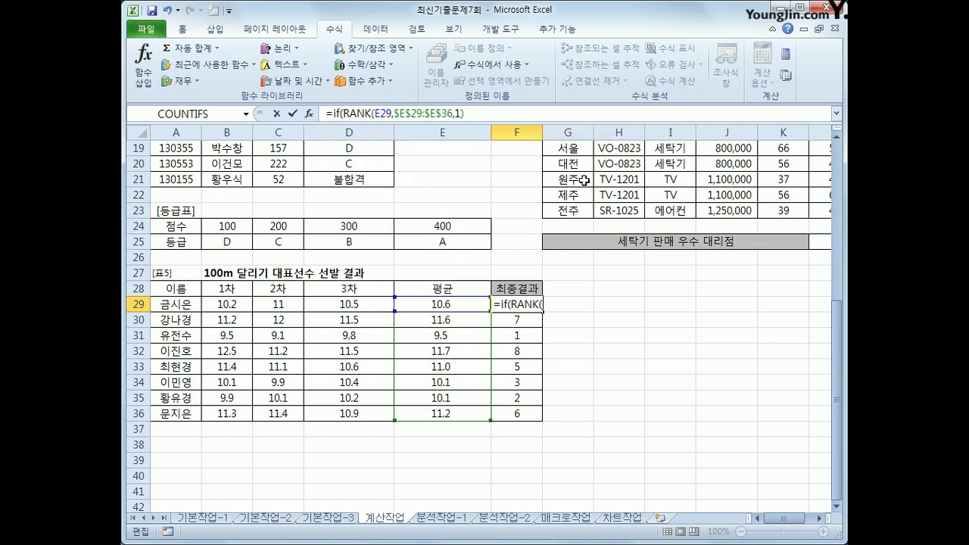
{"action": "left_click", "coordinate": [523, 107]}
{"action": "type", "text": "<=3,\""}
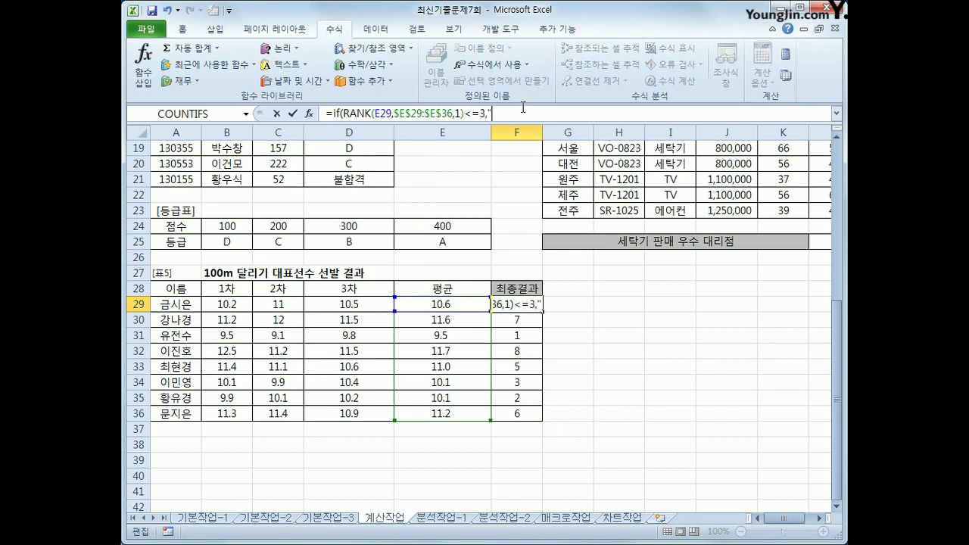
{"action": "type", "text": "선발"}
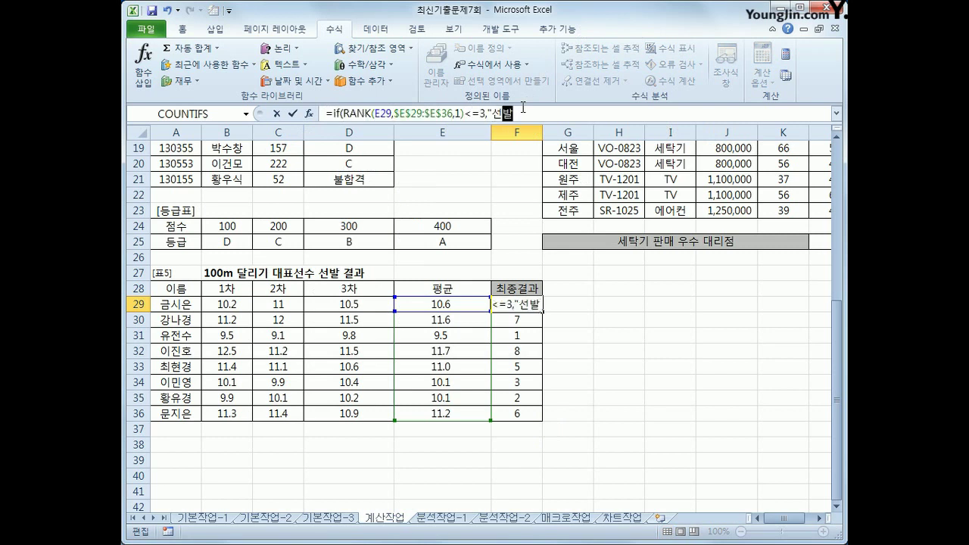
{"action": "type", "text": "\",\"\""}
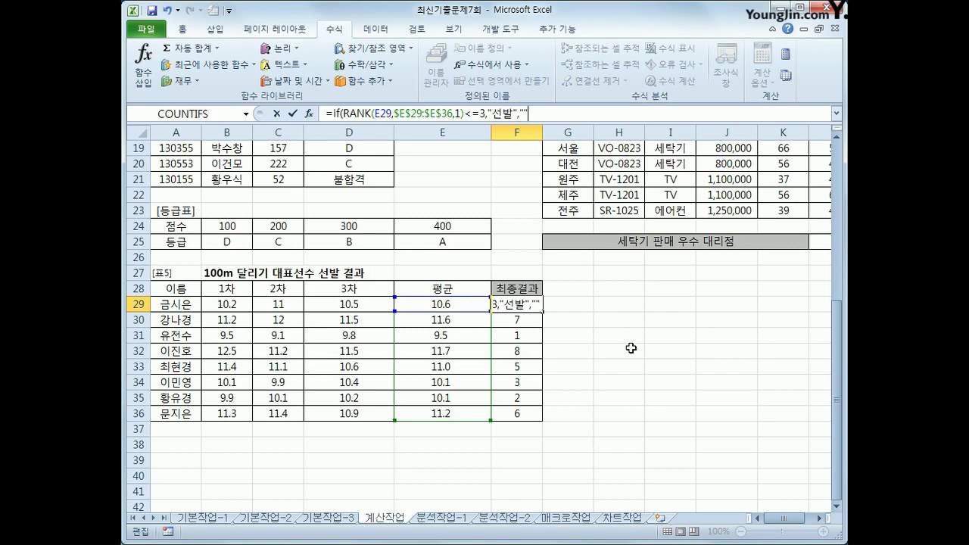
{"action": "type", "text": ")"}
{"action": "key", "text": "Return"}
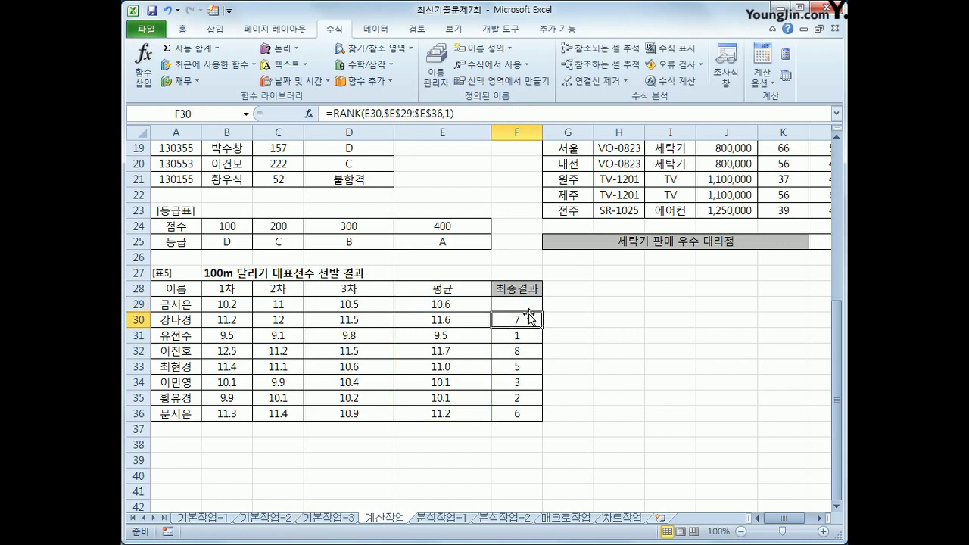
Copy the 선발 formula down to F36 and move to the 분석작업-1 sheet
{"action": "left_click", "coordinate": [530, 301]}
{"action": "left_click_drag", "start_coordinate": [542, 311], "coordinate": [543, 429]}
{"action": "left_click", "coordinate": [525, 337]}
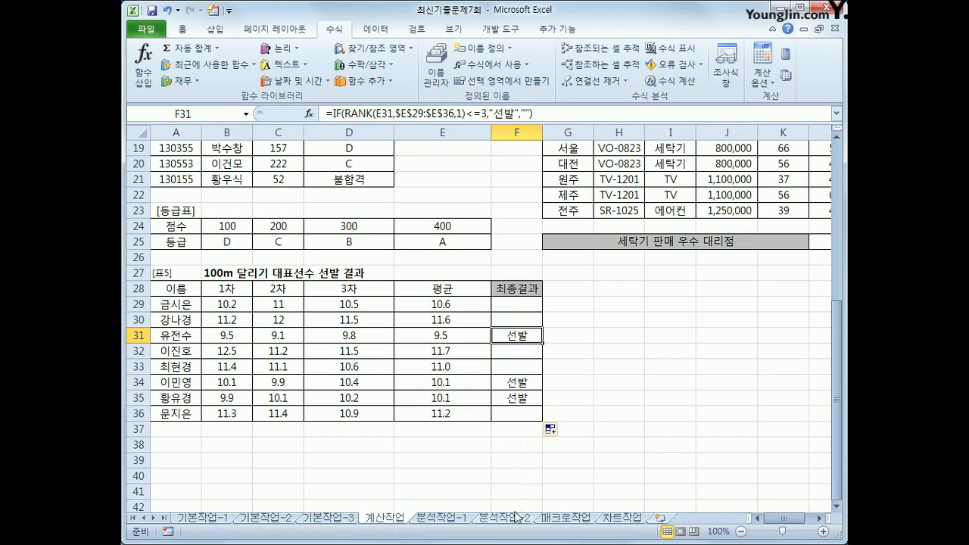
{"action": "left_click", "coordinate": [424, 519]}
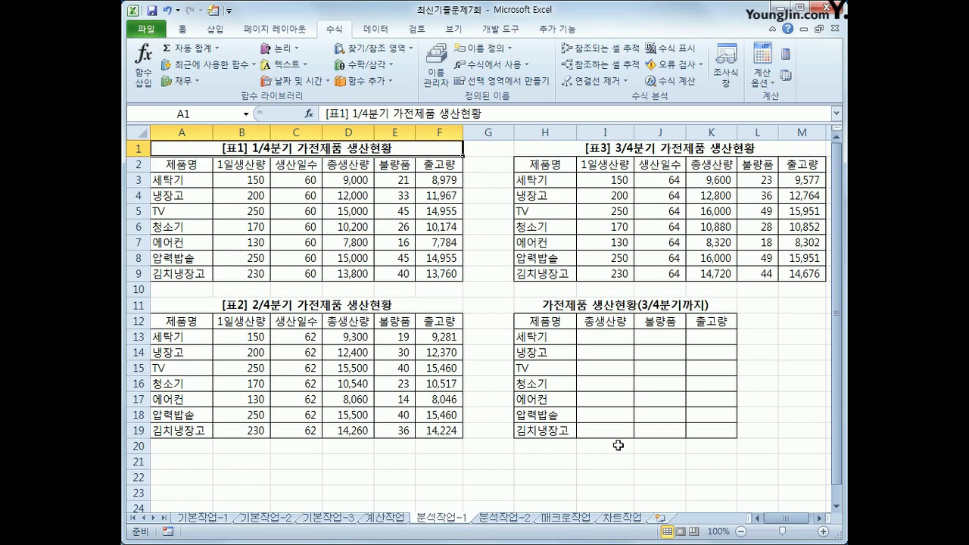
Select the empty summary table H12:K19 and bring up the Data tools
{"action": "left_click_drag", "start_coordinate": [552, 324], "coordinate": [720, 434]}
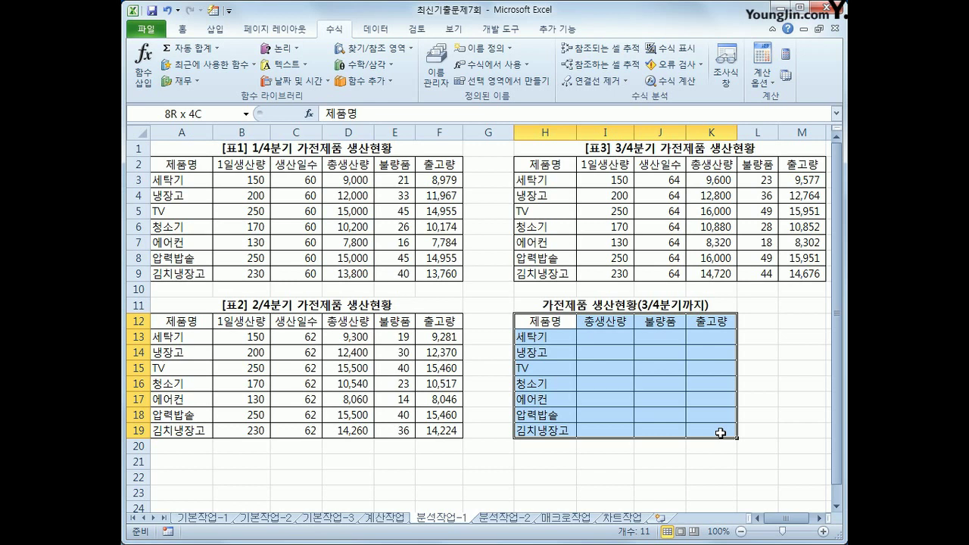
{"action": "left_click_drag", "start_coordinate": [721, 434], "coordinate": [720, 433]}
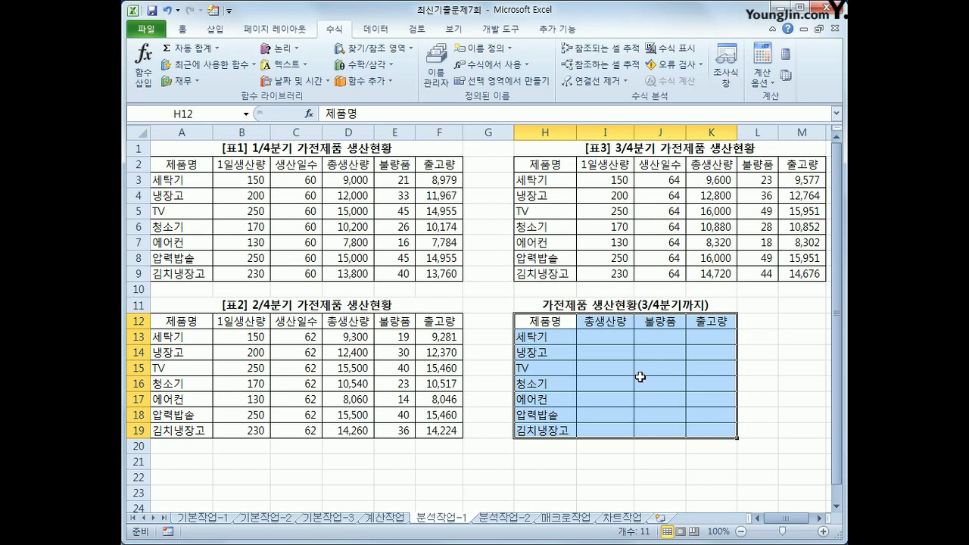
{"action": "left_click", "coordinate": [376, 30]}
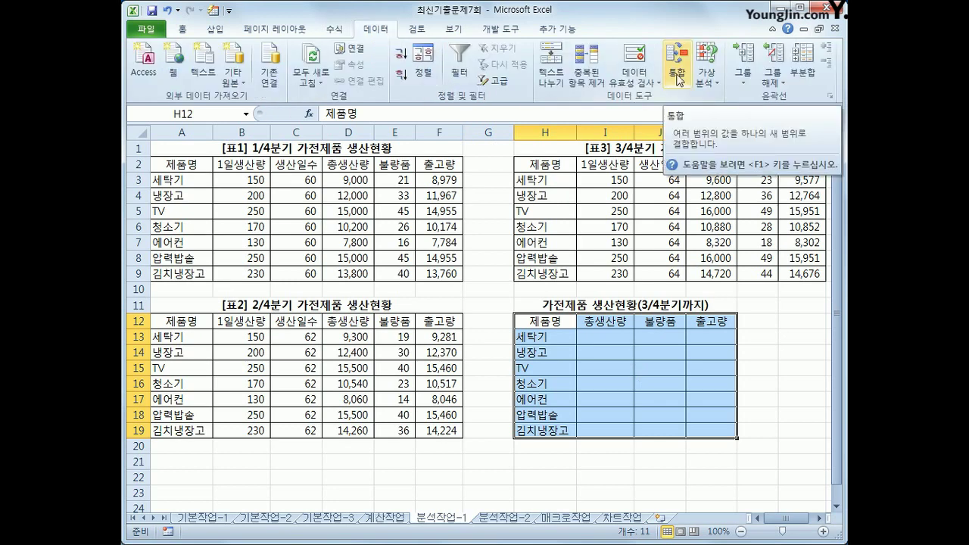
In Consolidate, set the summary function to 평균 (average)
{"action": "left_click", "coordinate": [679, 76]}
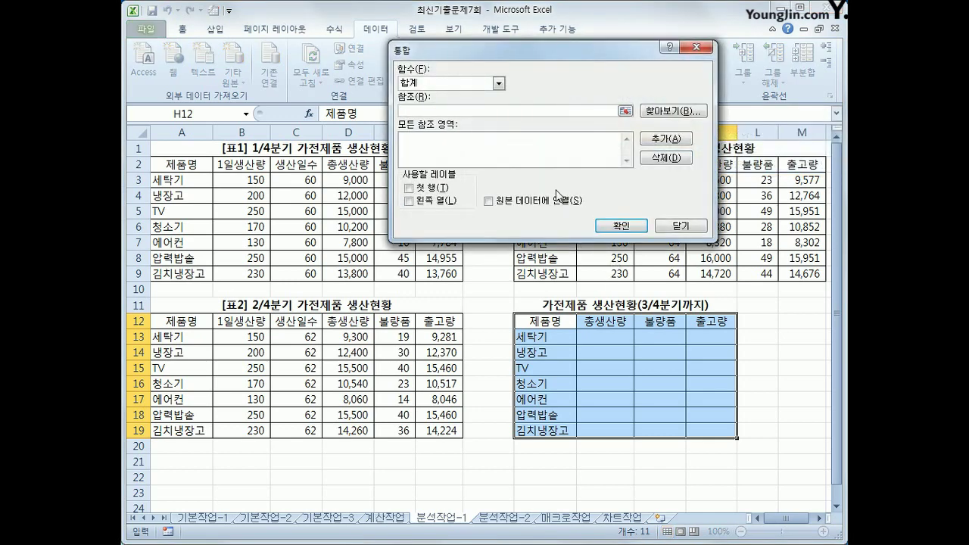
{"action": "left_click_drag", "start_coordinate": [554, 30], "coordinate": [548, 189]}
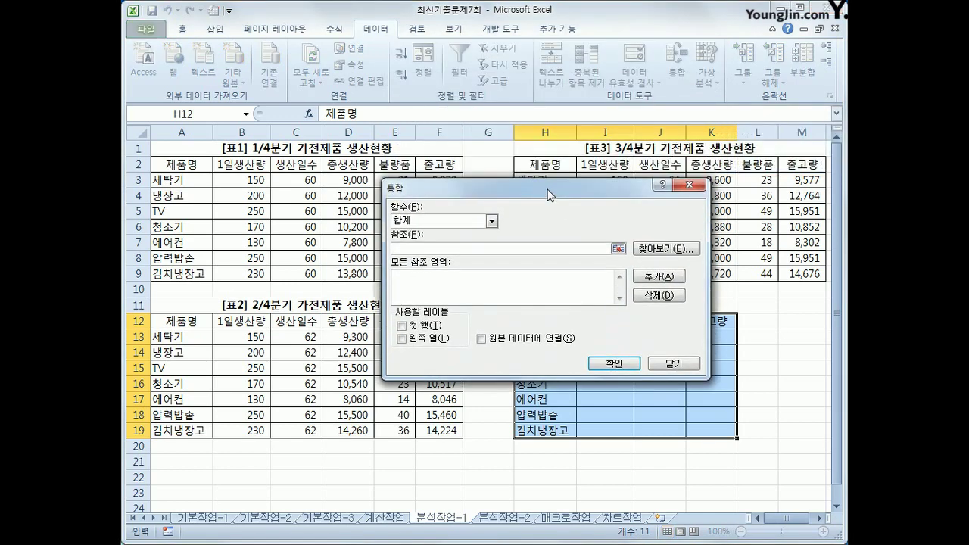
{"action": "left_click", "coordinate": [492, 221]}
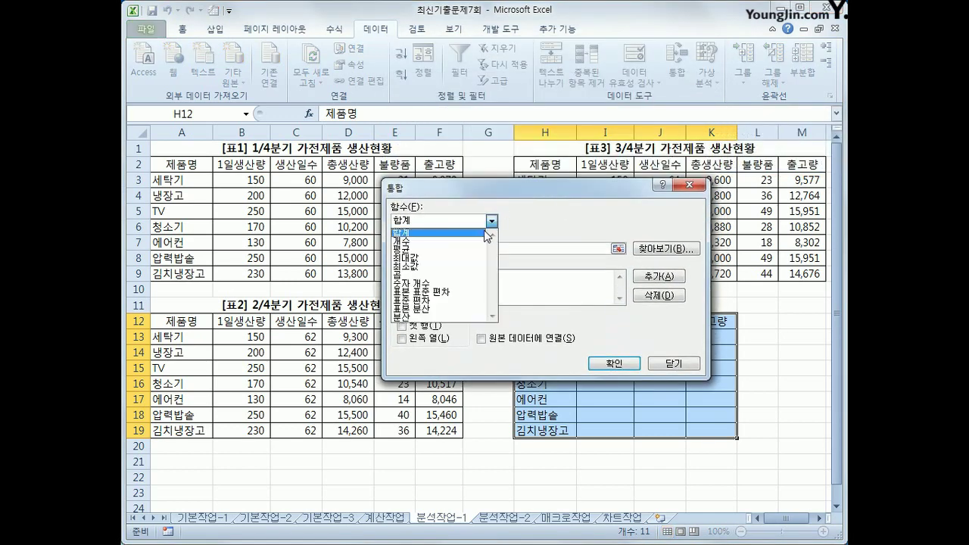
{"action": "left_click", "coordinate": [477, 247]}
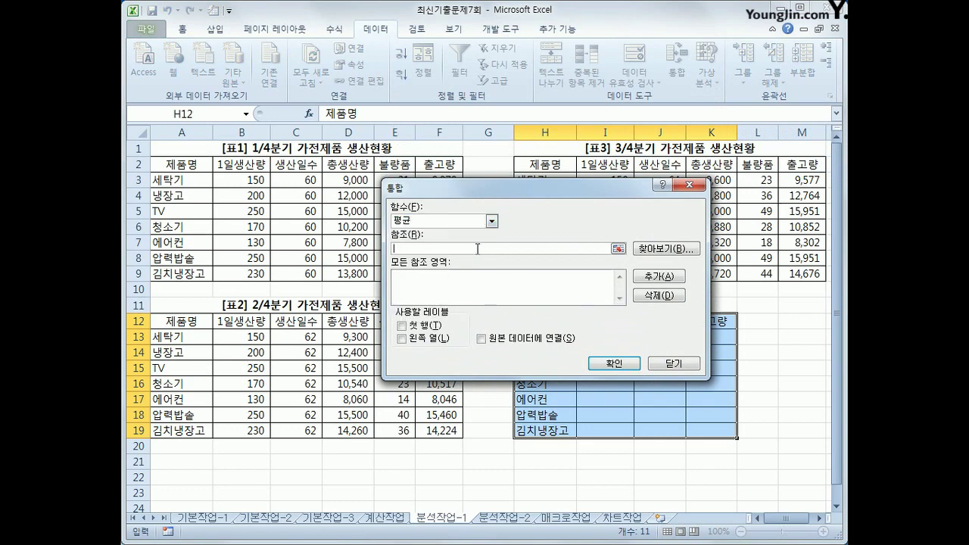
Add the 1/4분기, 2/4분기 (A12:F19) and 3/4분기 (H2:M9) tables as source ranges
{"action": "left_click_drag", "start_coordinate": [176, 164], "coordinate": [451, 276]}
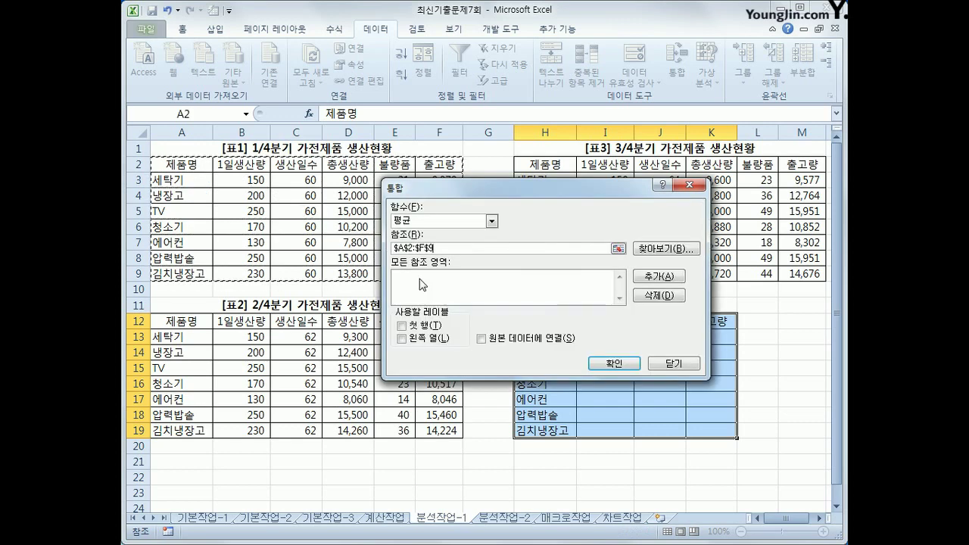
{"action": "left_click", "coordinate": [656, 277]}
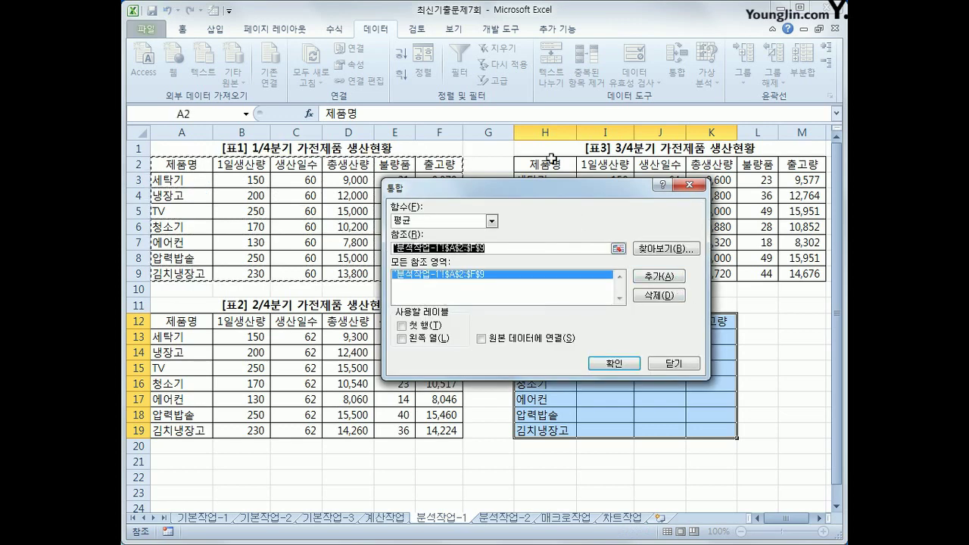
{"action": "left_click_drag", "start_coordinate": [193, 322], "coordinate": [428, 430]}
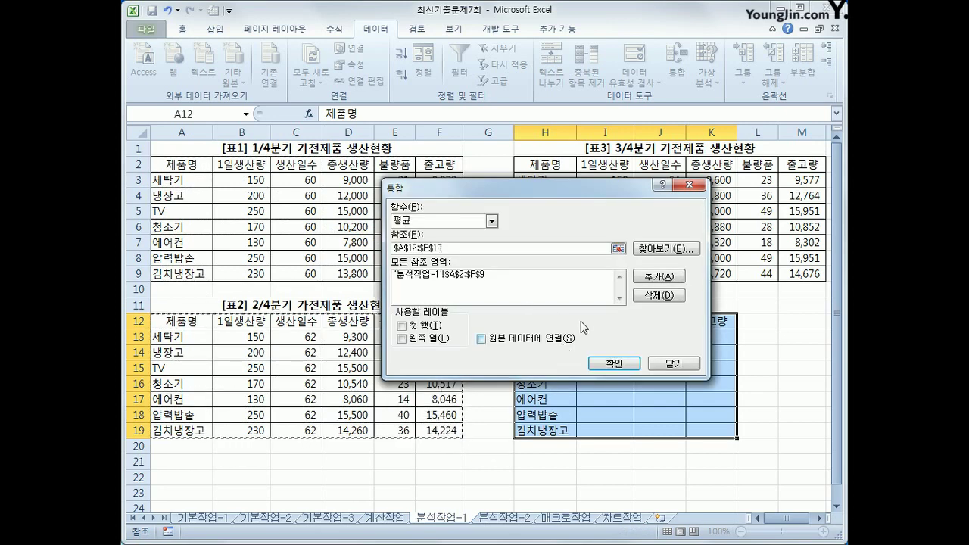
{"action": "left_click", "coordinate": [648, 278]}
{"action": "left_click_drag", "start_coordinate": [600, 209], "coordinate": [598, 232]}
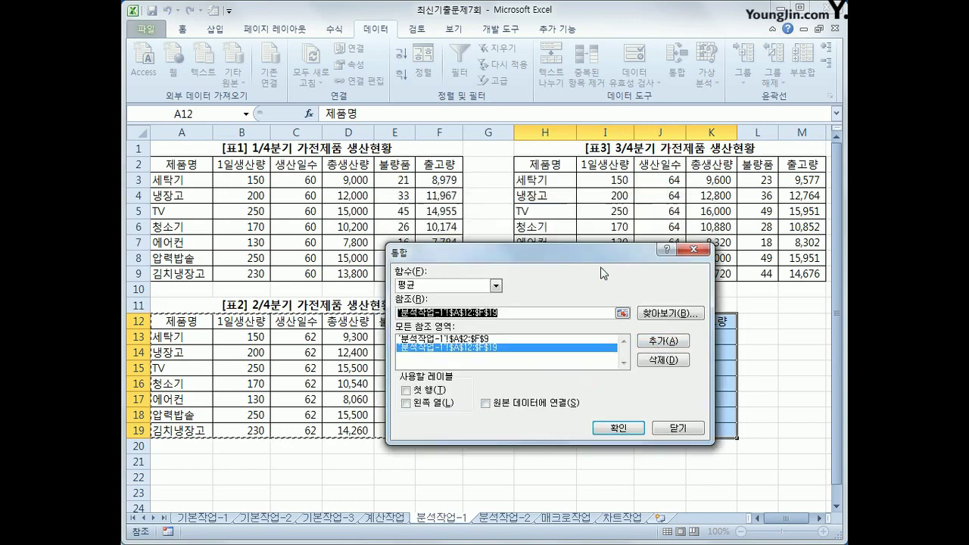
{"action": "left_click_drag", "start_coordinate": [550, 162], "coordinate": [793, 273]}
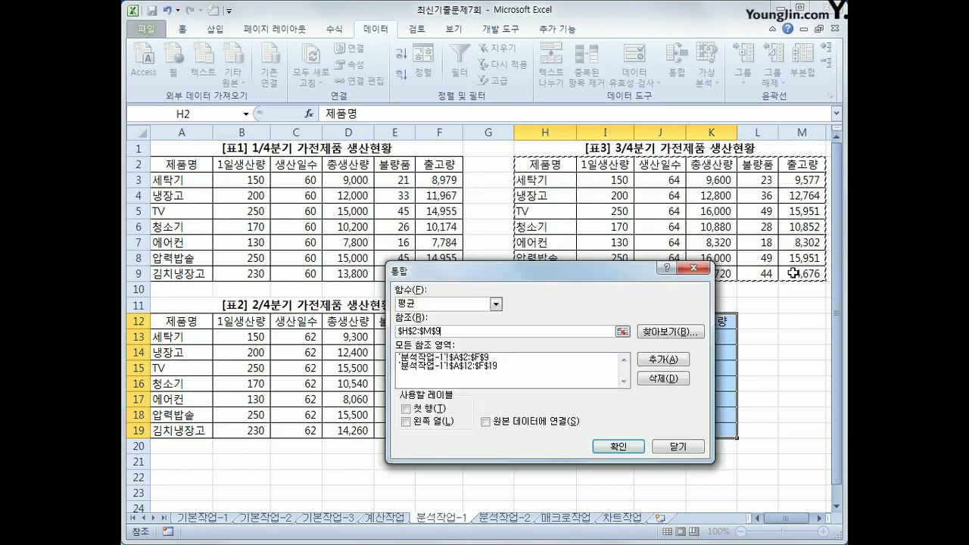
{"action": "left_click", "coordinate": [663, 360]}
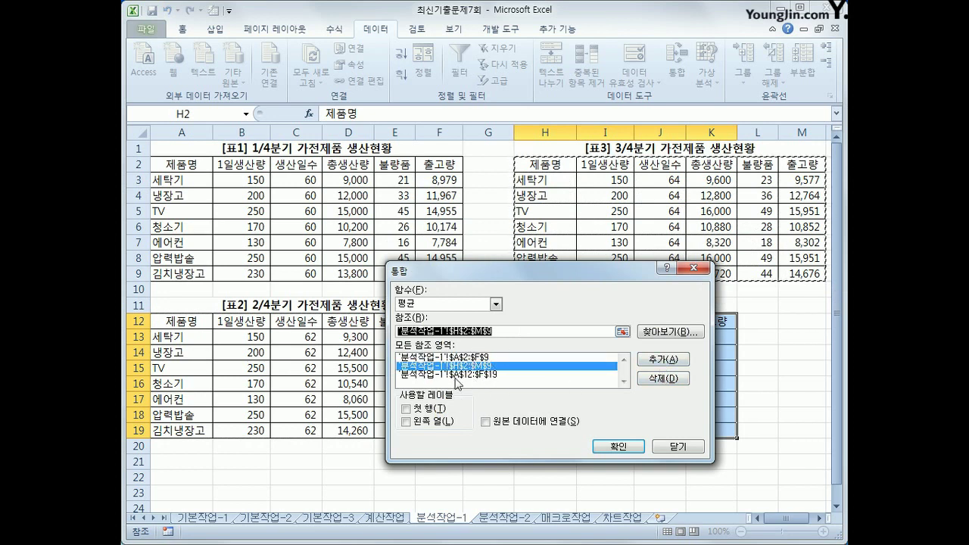
Use the left column as labels and run the average consolidation
{"action": "left_click_drag", "start_coordinate": [497, 272], "coordinate": [531, 60]}
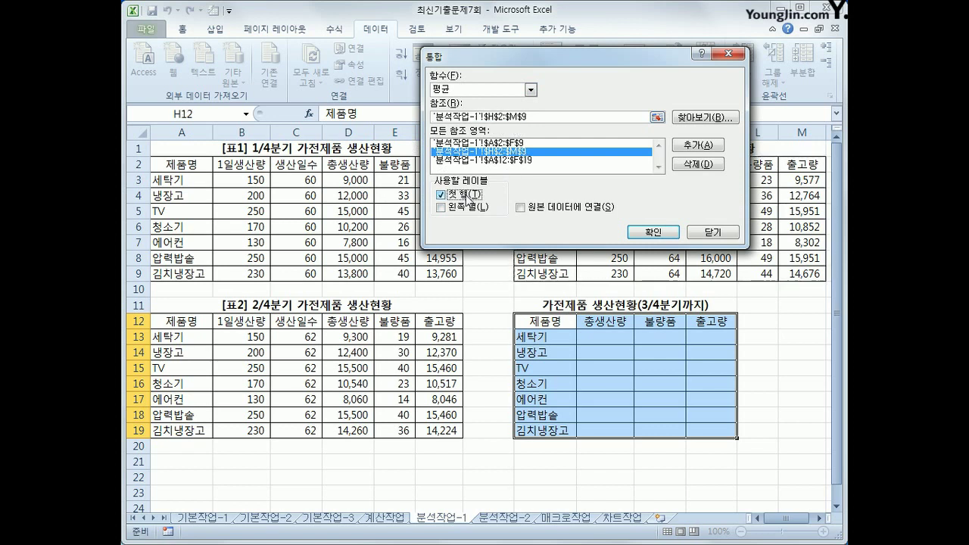
{"action": "left_click", "coordinate": [469, 211]}
{"action": "left_click", "coordinate": [653, 232]}
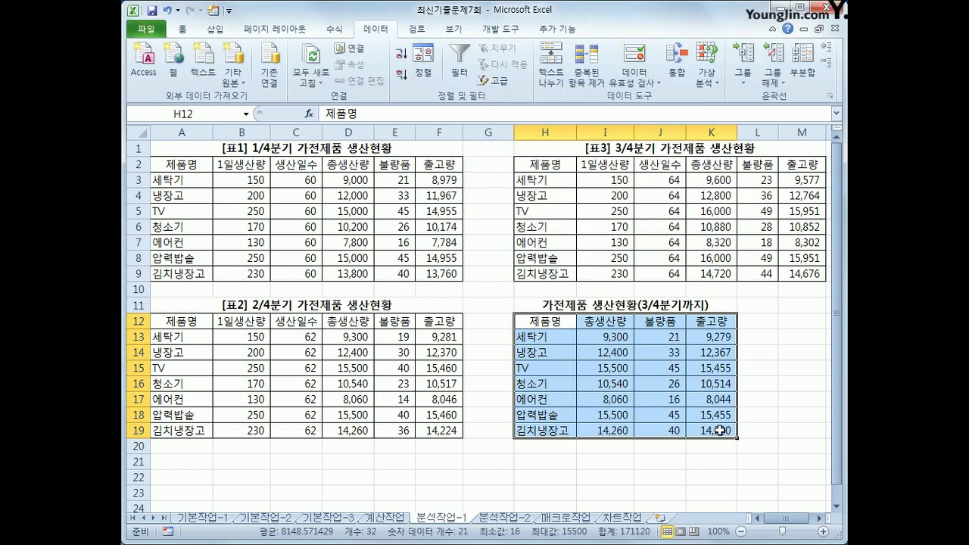
{"action": "left_click", "coordinate": [723, 433]}
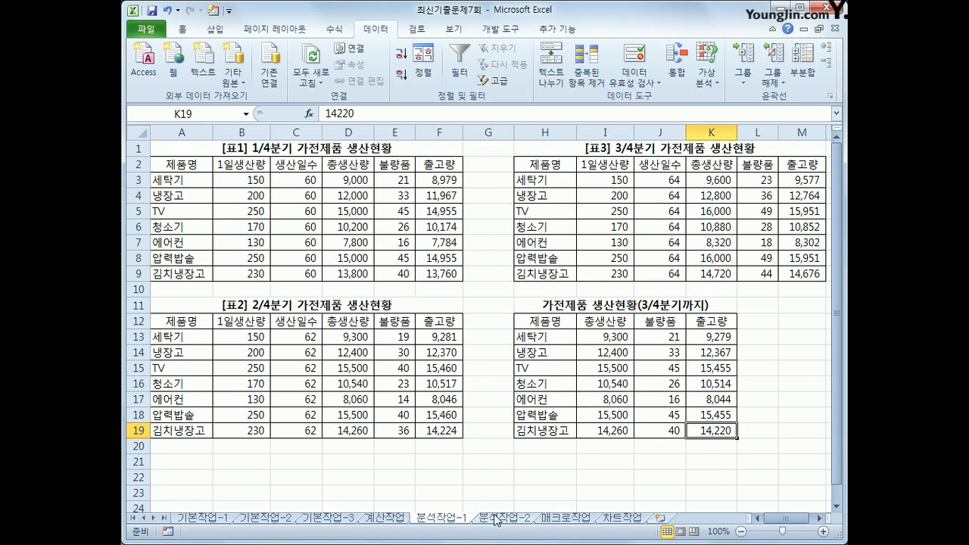
On sheet 분석작업-2, name cell B15 식대
{"action": "left_click", "coordinate": [496, 519]}
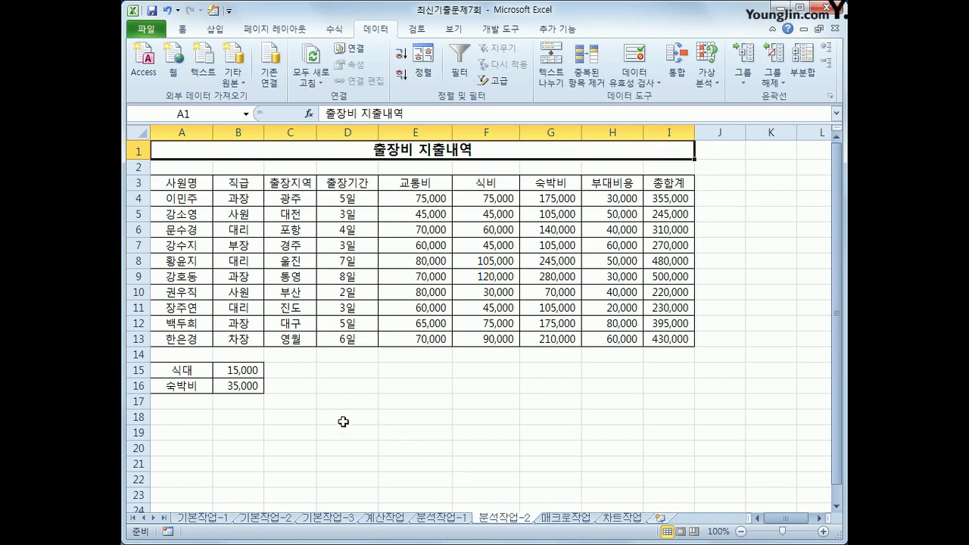
{"action": "left_click", "coordinate": [230, 370]}
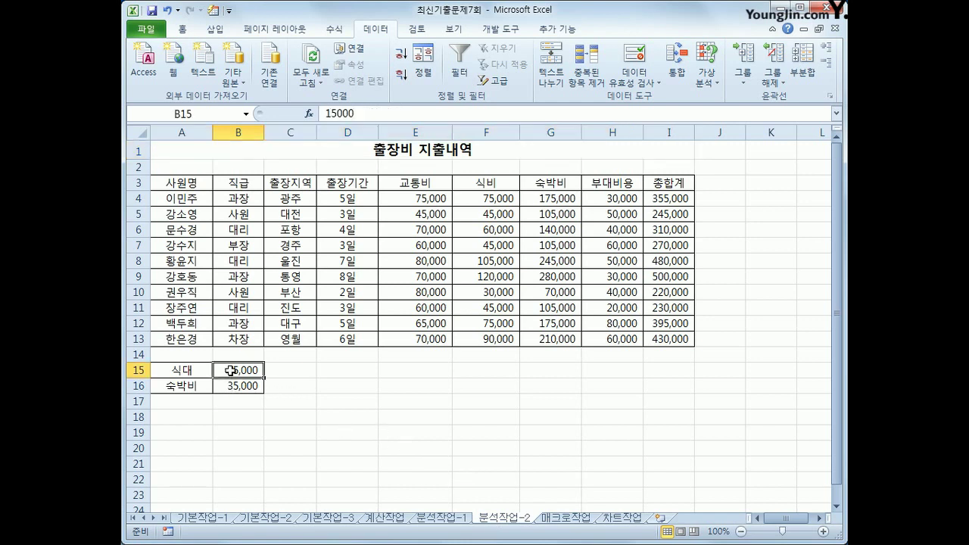
{"action": "left_click", "coordinate": [195, 113]}
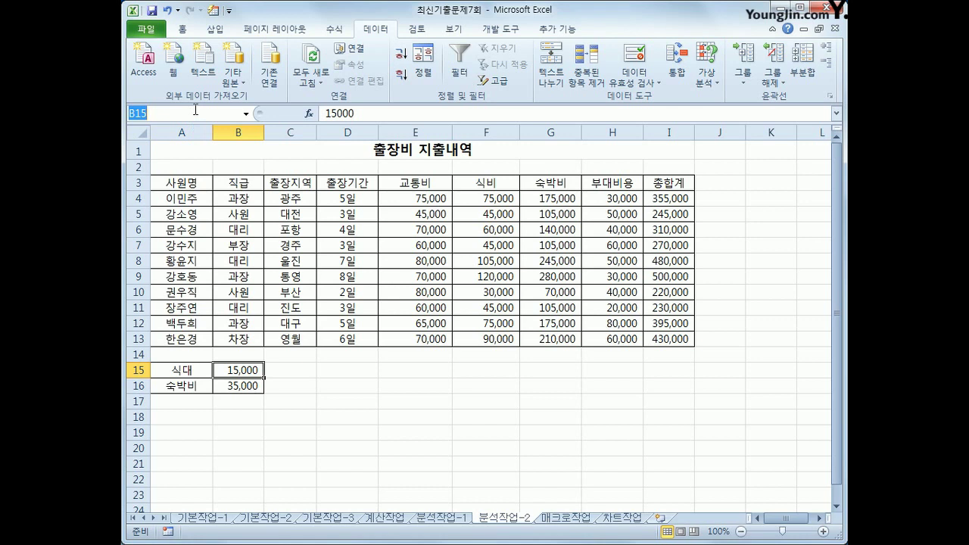
{"action": "type", "text": "식대"}
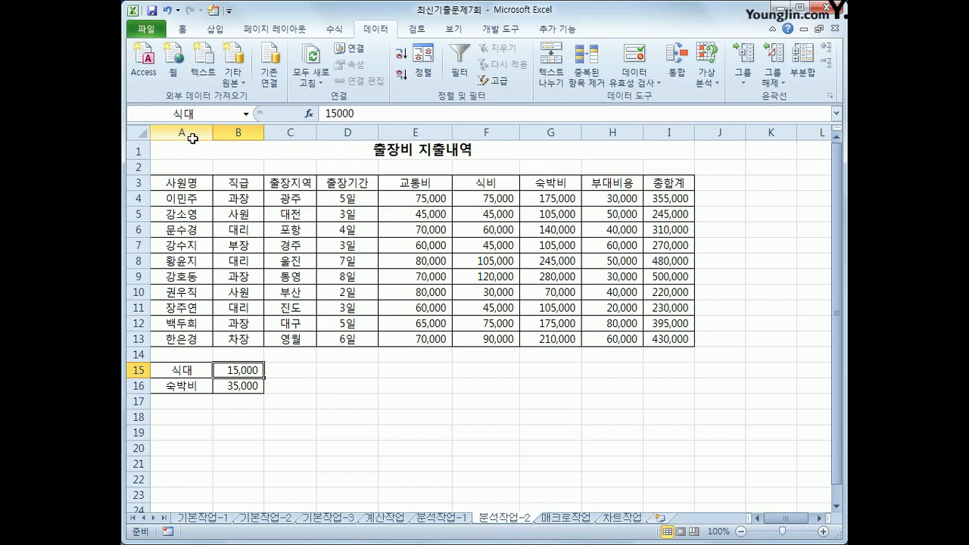
Name the totals in I4, I9 and I12 with each corresponding employee's name
{"action": "left_click", "coordinate": [670, 199]}
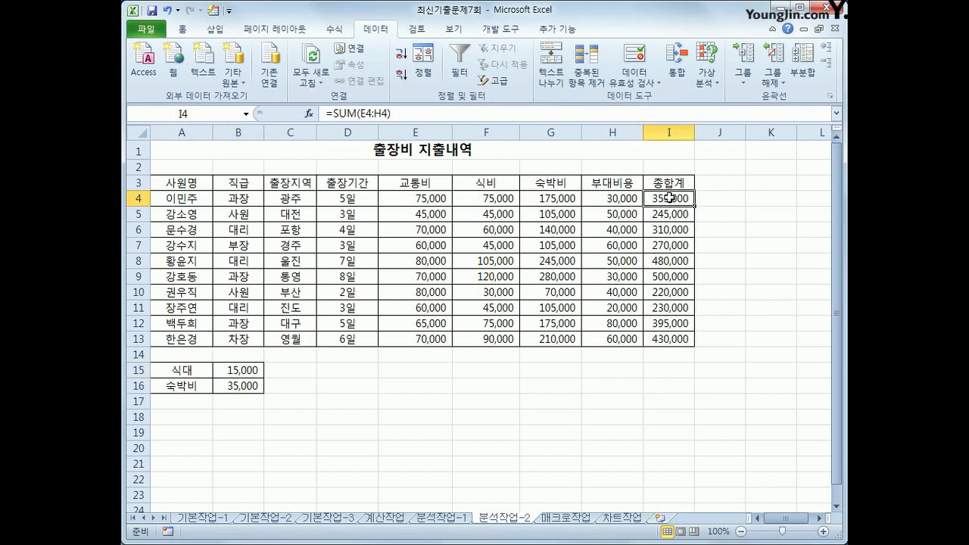
{"action": "left_click", "coordinate": [216, 113]}
{"action": "left_click", "coordinate": [661, 267]}
{"action": "left_click", "coordinate": [664, 278]}
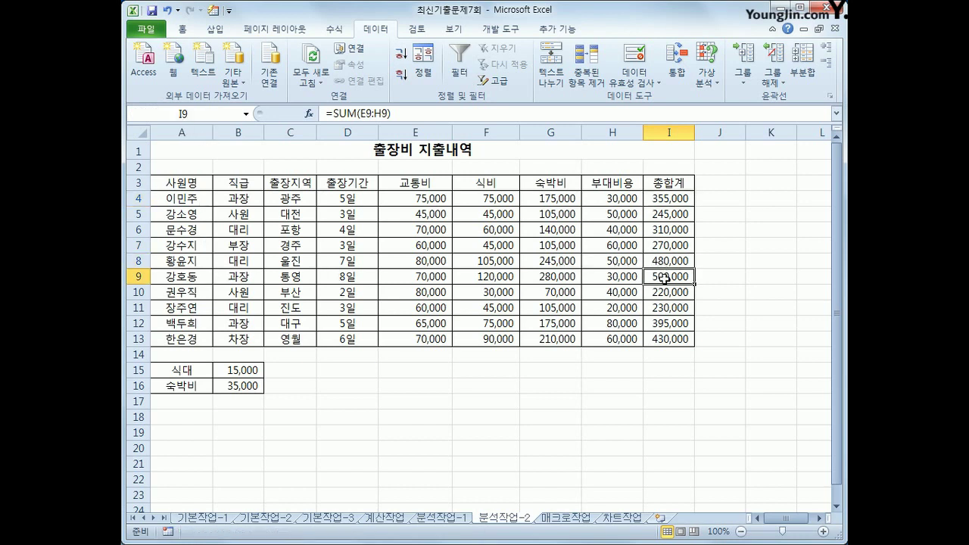
{"action": "left_click", "coordinate": [231, 115]}
{"action": "left_click", "coordinate": [676, 324]}
{"action": "left_click", "coordinate": [199, 119]}
{"action": "key", "text": "Return"}
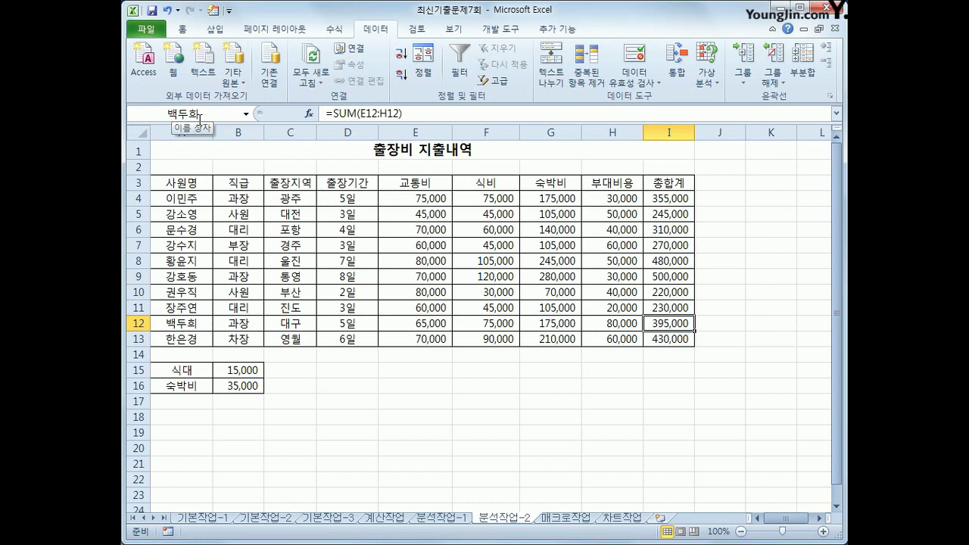
{"action": "left_click", "coordinate": [242, 371]}
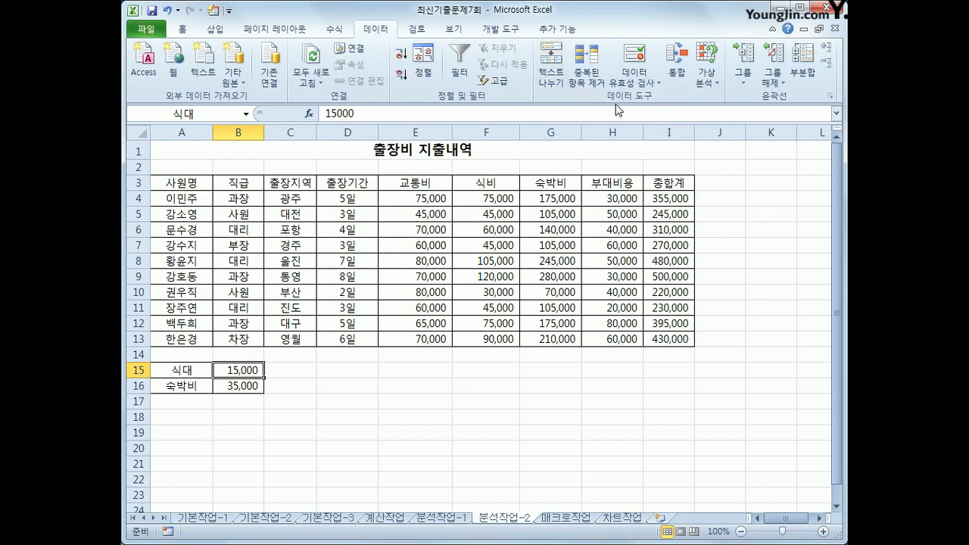
In Scenario Manager, add the scenario 식대인상 that sets 식대 (B15) to 20000
{"action": "left_click", "coordinate": [706, 82]}
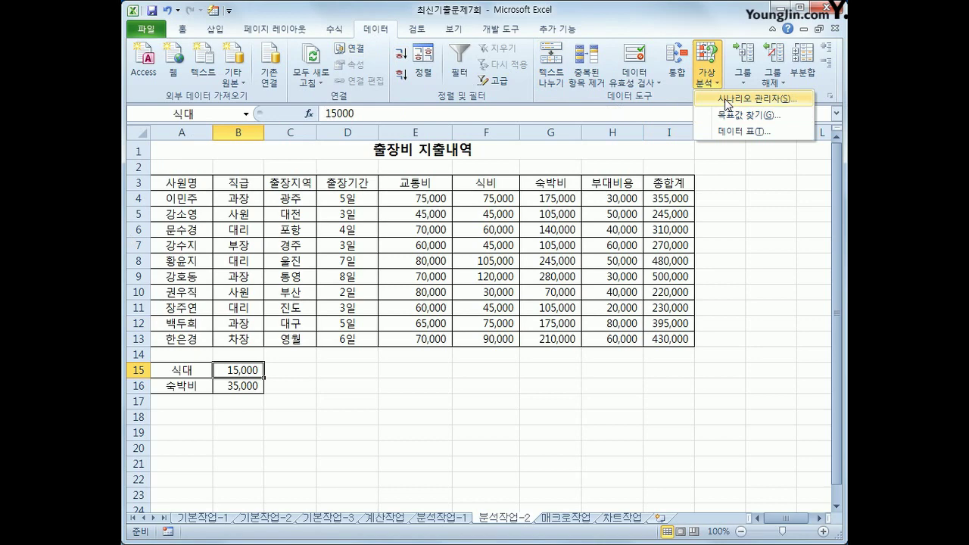
{"action": "left_click", "coordinate": [726, 100]}
{"action": "left_click_drag", "start_coordinate": [573, 38], "coordinate": [527, 177]}
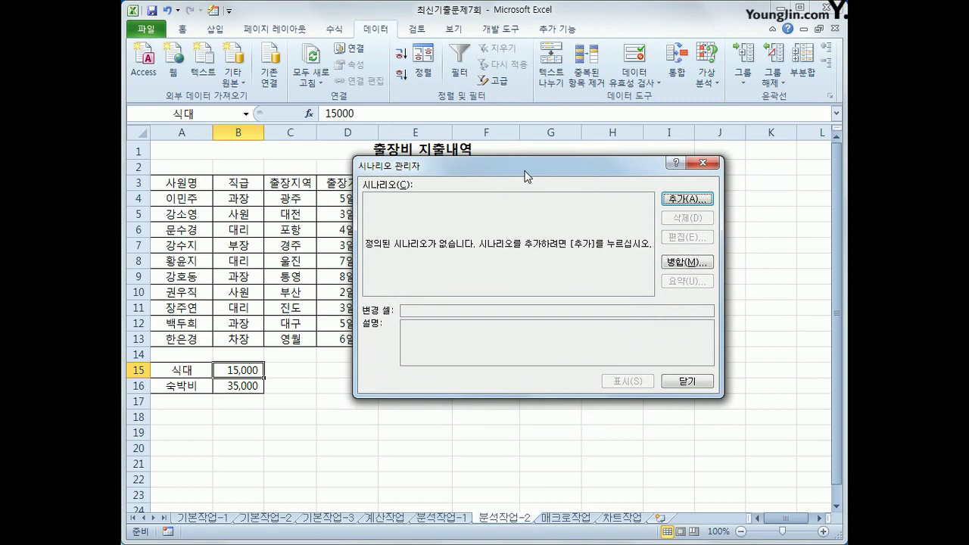
{"action": "left_click", "coordinate": [701, 199]}
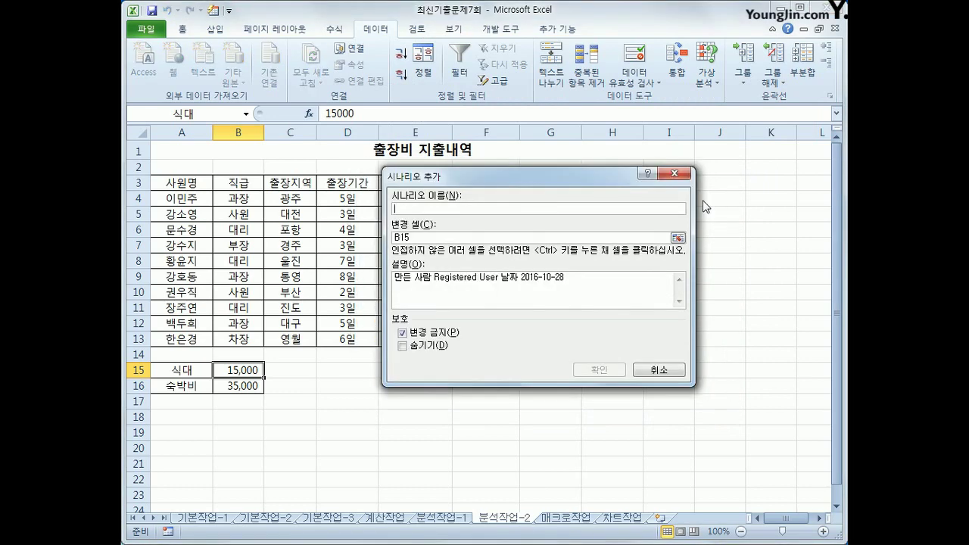
{"action": "type", "text": "식대인상"}
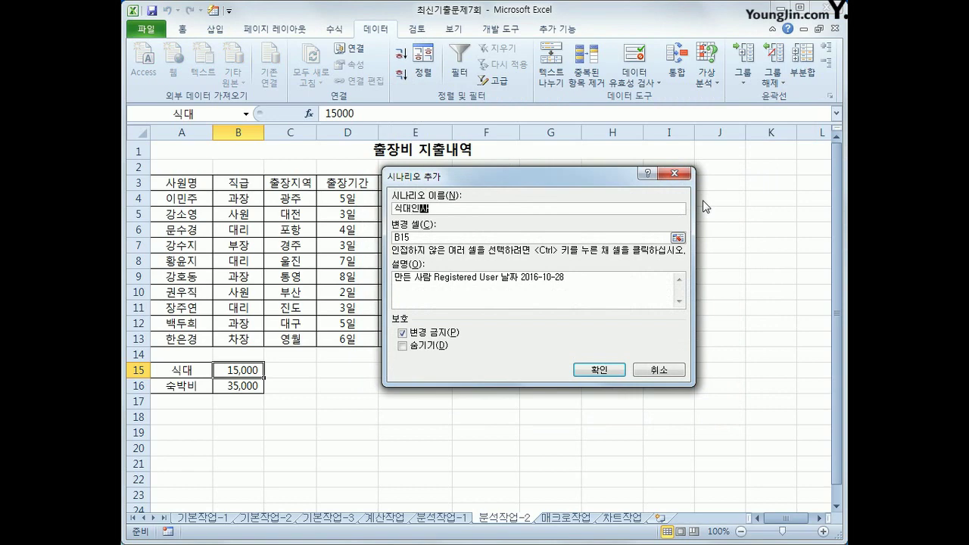
{"action": "left_click", "coordinate": [597, 372]}
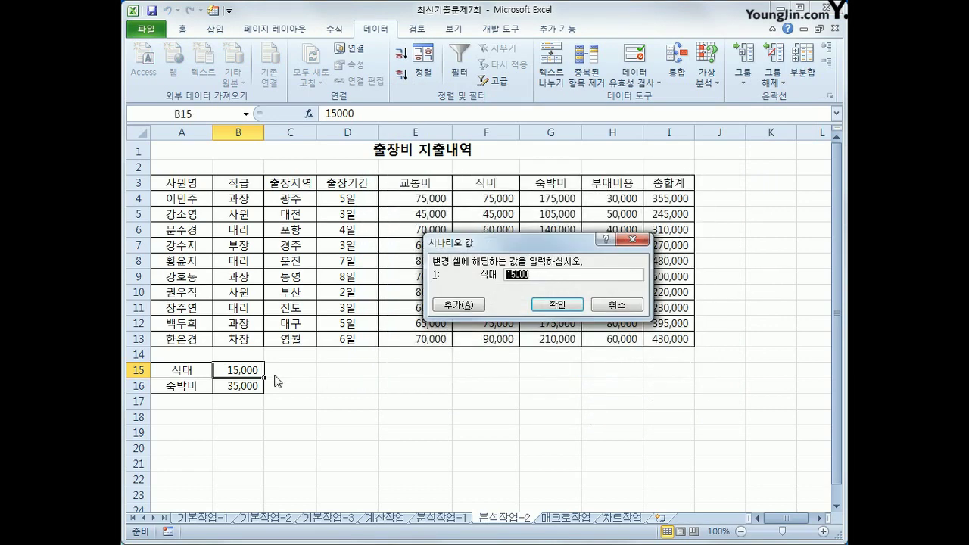
{"action": "type", "text": "20000"}
{"action": "left_click", "coordinate": [449, 305]}
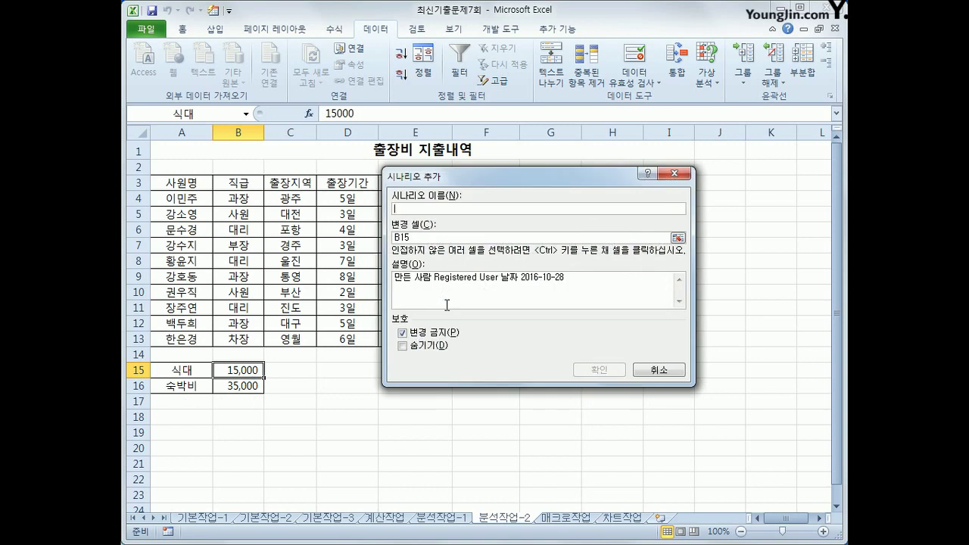
Add a second scenario, 식대인하, that sets B15 to 12000
{"action": "type", "text": "식대인하"}
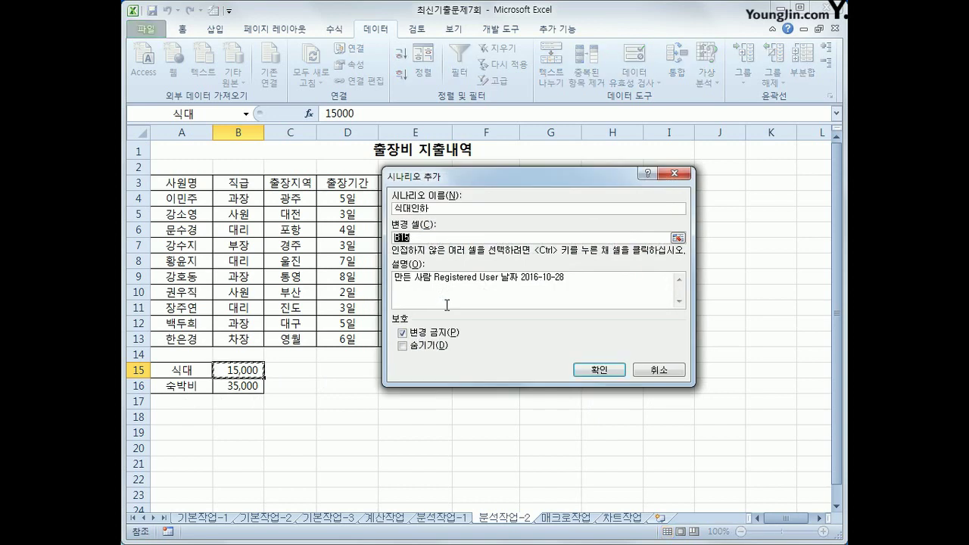
{"action": "left_click", "coordinate": [593, 371]}
{"action": "type", "text": "120000"}
{"action": "key", "text": "BackSpace"}
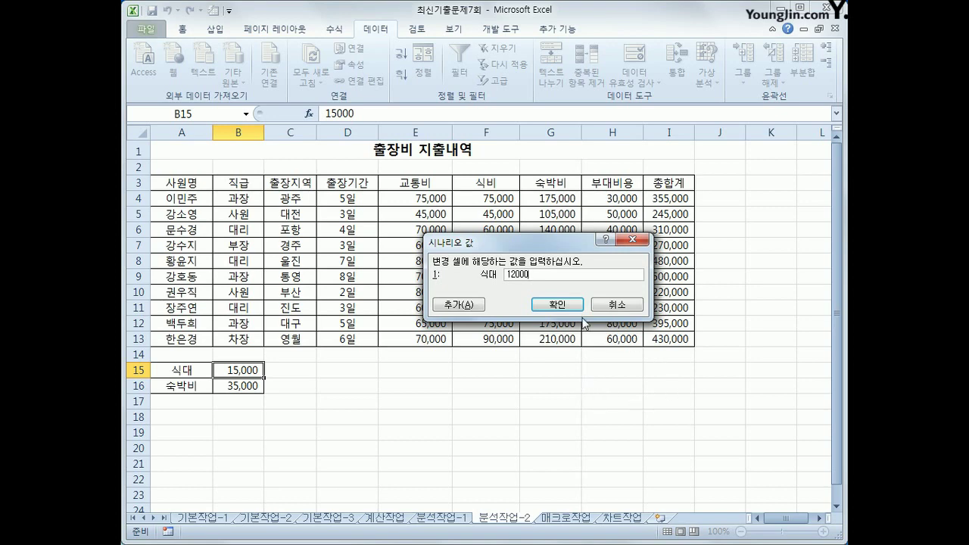
{"action": "left_click", "coordinate": [557, 304]}
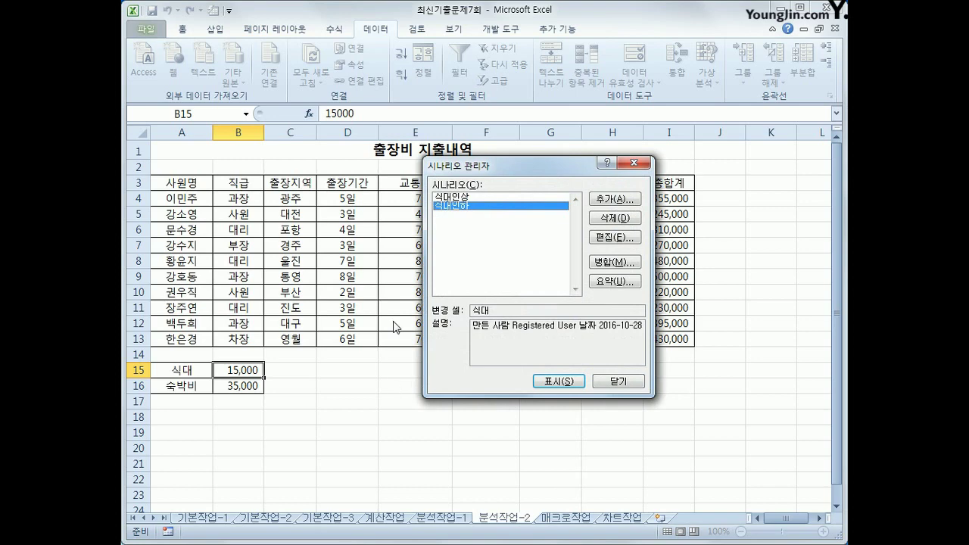
Generate a scenario summary report with result cells I4, I9 and I12 on the 시나리오 요약 sheet
{"action": "left_click", "coordinate": [622, 286]}
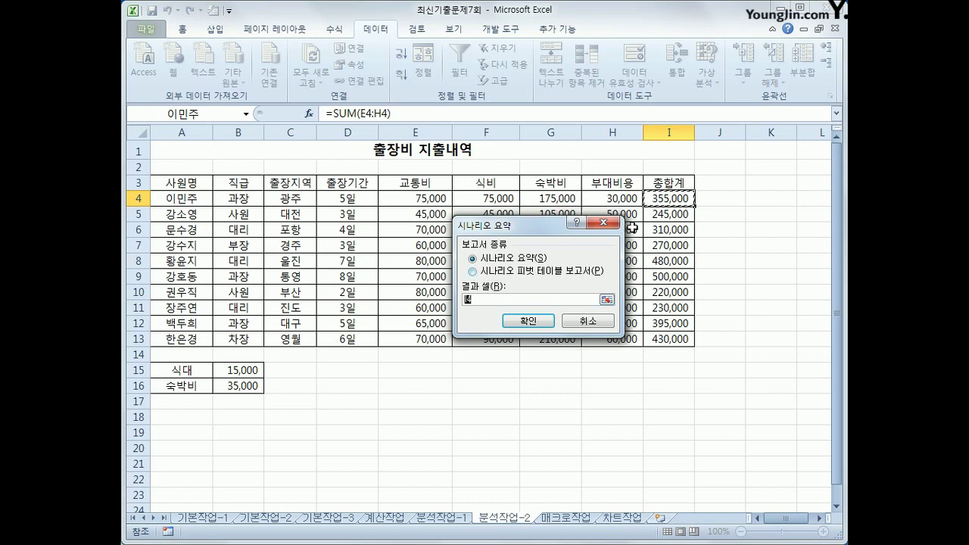
{"action": "left_click", "coordinate": [682, 199]}
{"action": "type", "text": ","}
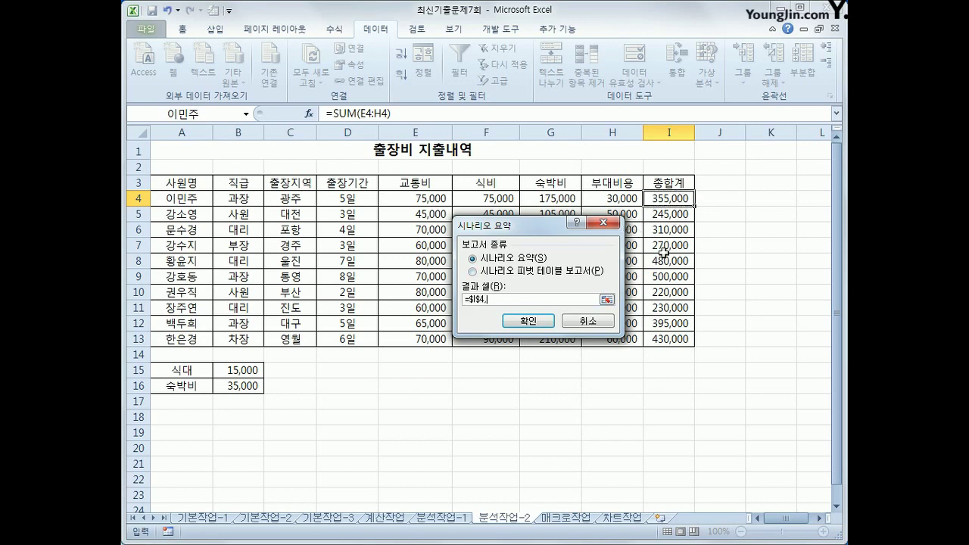
{"action": "left_click", "coordinate": [666, 277]}
{"action": "type", "text": ","}
{"action": "left_click", "coordinate": [663, 323]}
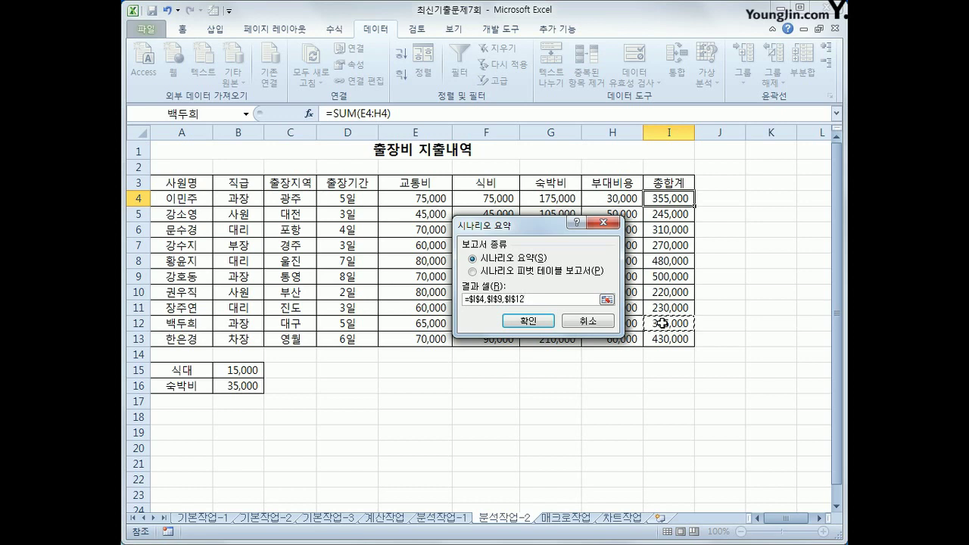
{"action": "left_click", "coordinate": [537, 321]}
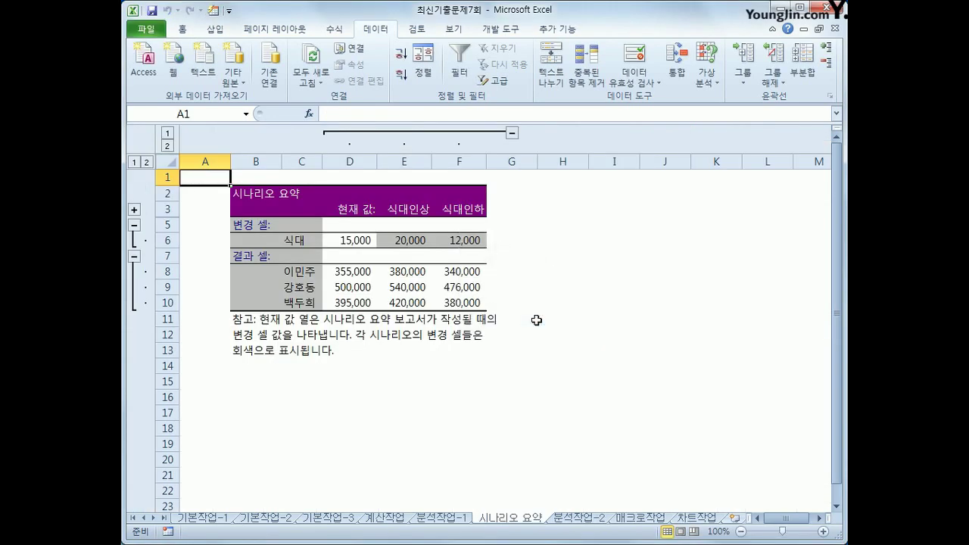
{"action": "left_click", "coordinate": [568, 520]}
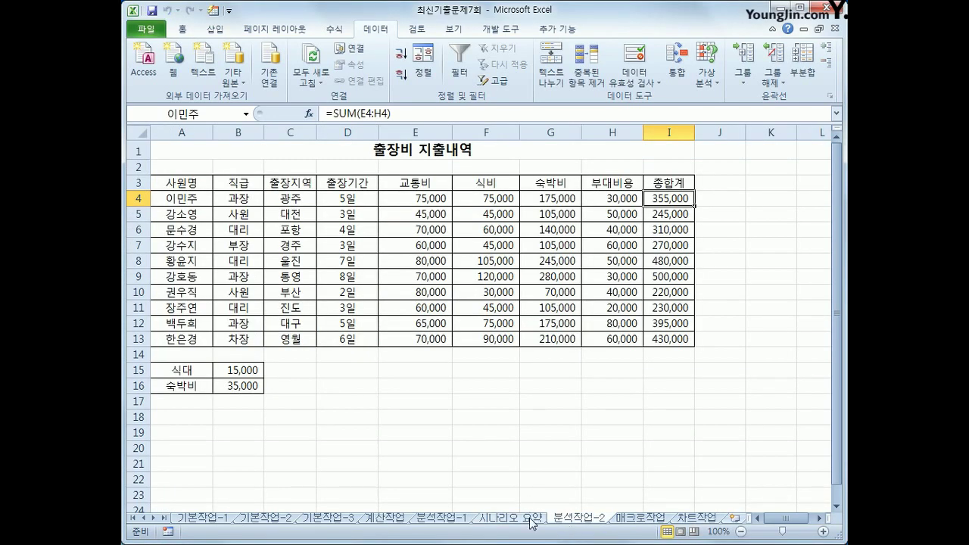
{"action": "left_click", "coordinate": [532, 521]}
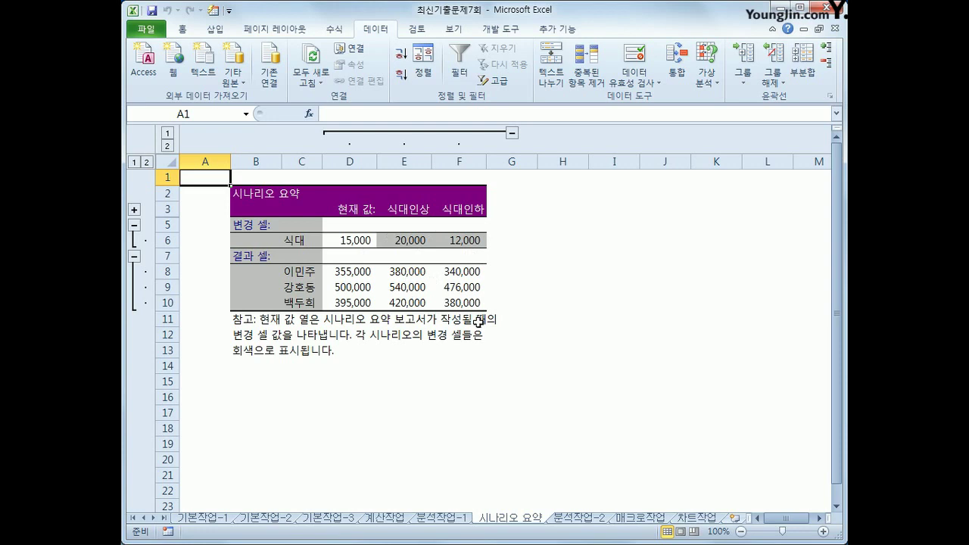
Switch to the 매크로작업 sheet with the 급여 지급 현황 table
{"action": "left_click", "coordinate": [650, 521]}
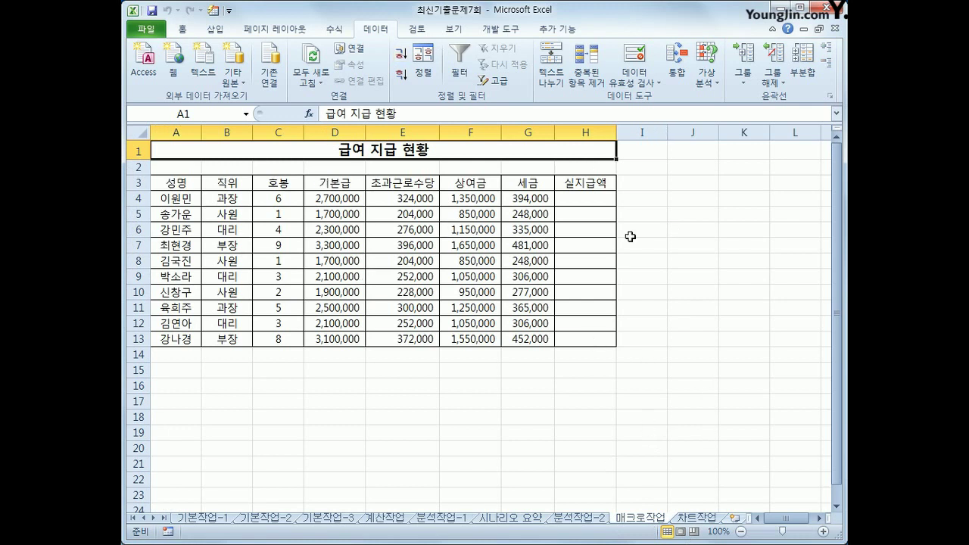
Begin recording macro 지급액 in this workbook and select cell H4
{"action": "left_click", "coordinate": [690, 262]}
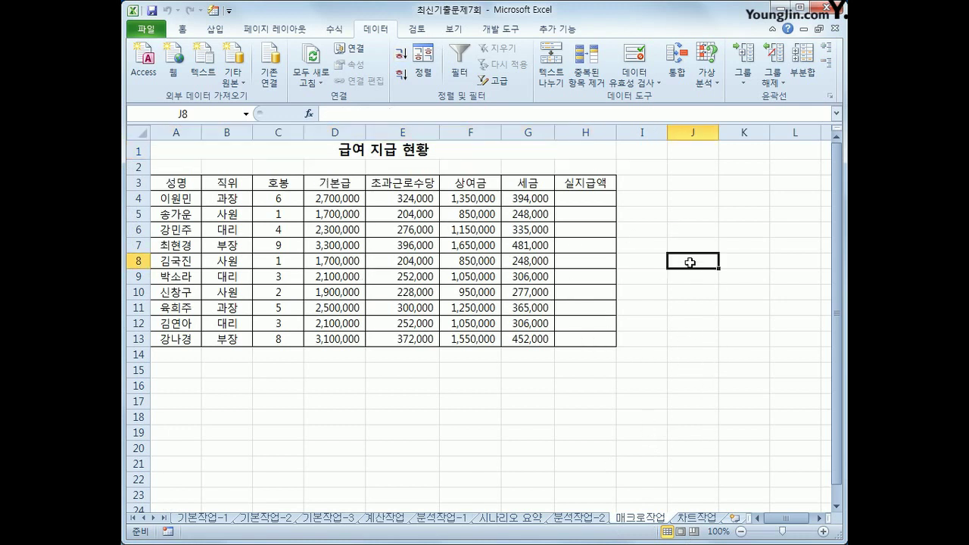
{"action": "left_click", "coordinate": [500, 29]}
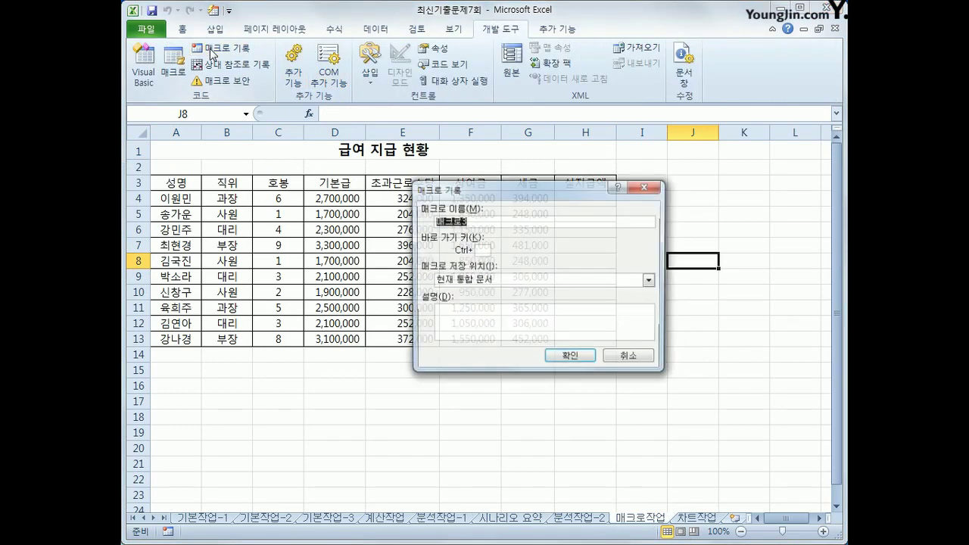
{"action": "left_click", "coordinate": [214, 50]}
{"action": "type", "text": "지급액"}
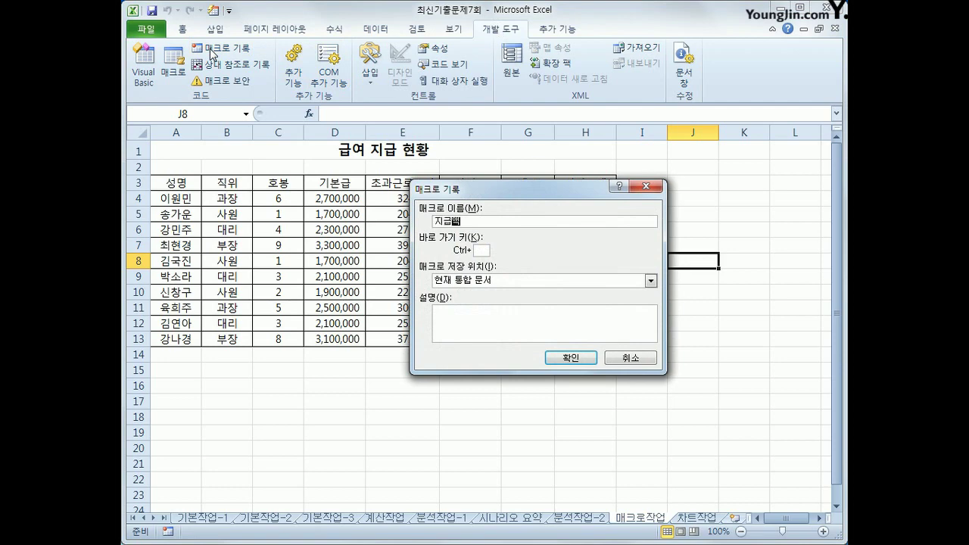
{"action": "left_click", "coordinate": [571, 358]}
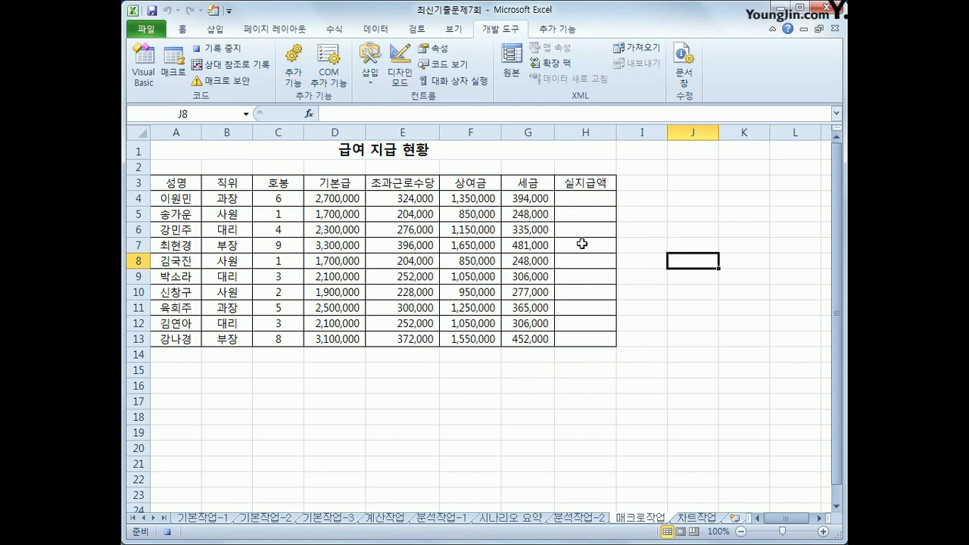
{"action": "left_click", "coordinate": [583, 198]}
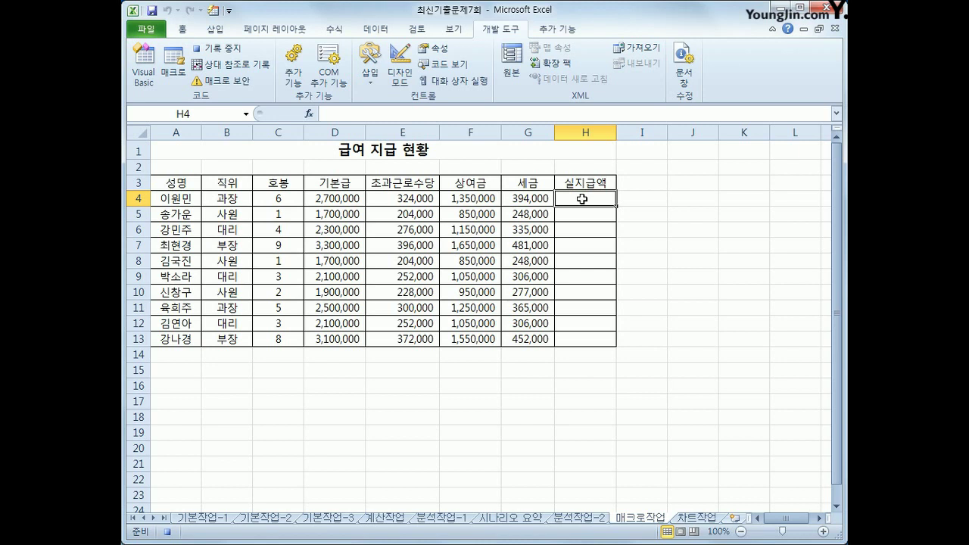
Enter the formula =SUM(D4:F4)-G4 in H4
{"action": "type", "text": "="}
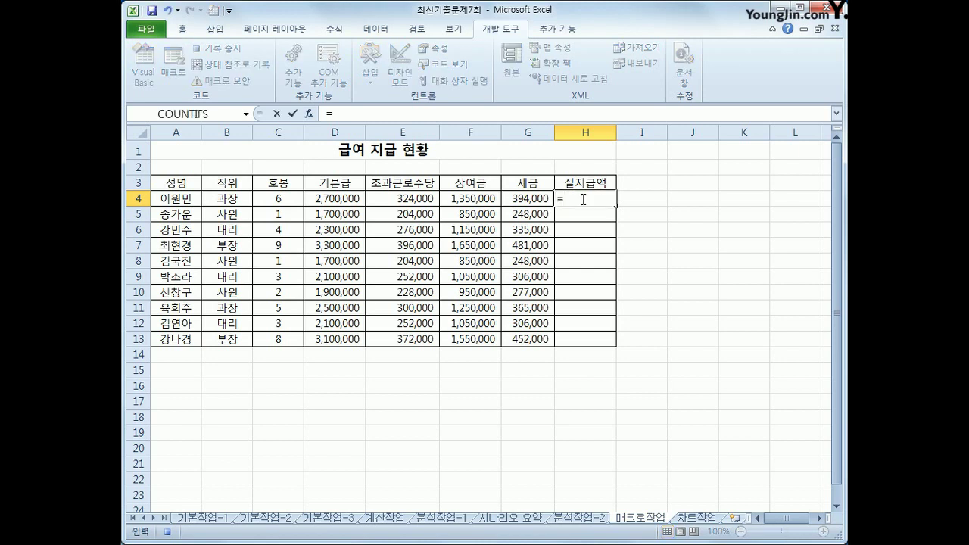
{"action": "type", "text": "sum("}
{"action": "left_click_drag", "start_coordinate": [347, 192], "coordinate": [464, 197]}
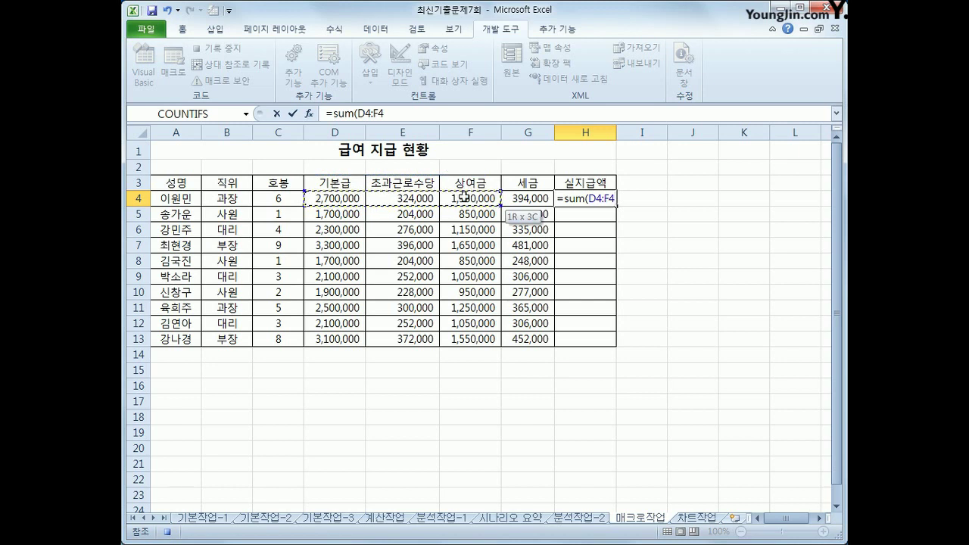
{"action": "left_click_drag", "start_coordinate": [463, 195], "coordinate": [464, 195]}
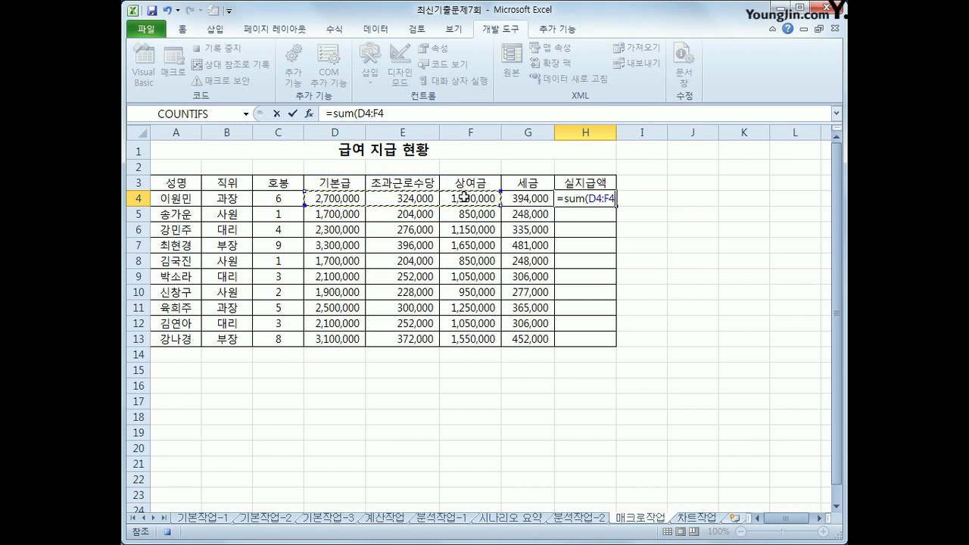
{"action": "type", "text": ")-"}
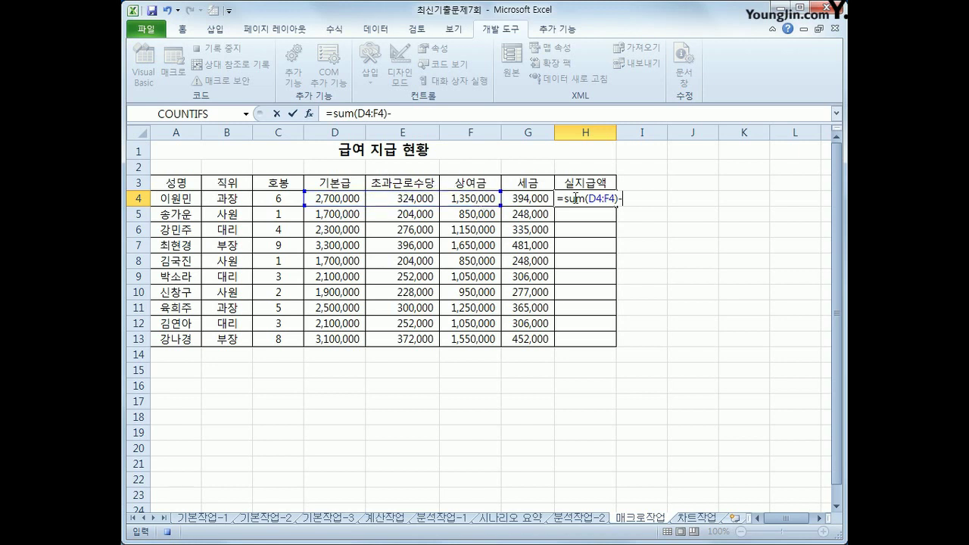
{"action": "left_click", "coordinate": [531, 198]}
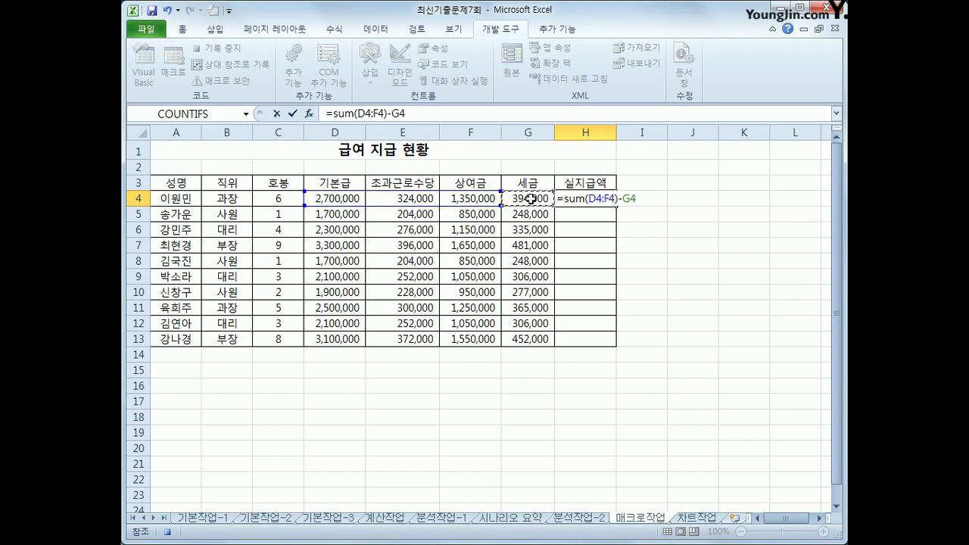
{"action": "key", "text": "Return"}
Fill the H4 formula down to H13 and stop the macro recording
{"action": "left_click", "coordinate": [581, 195]}
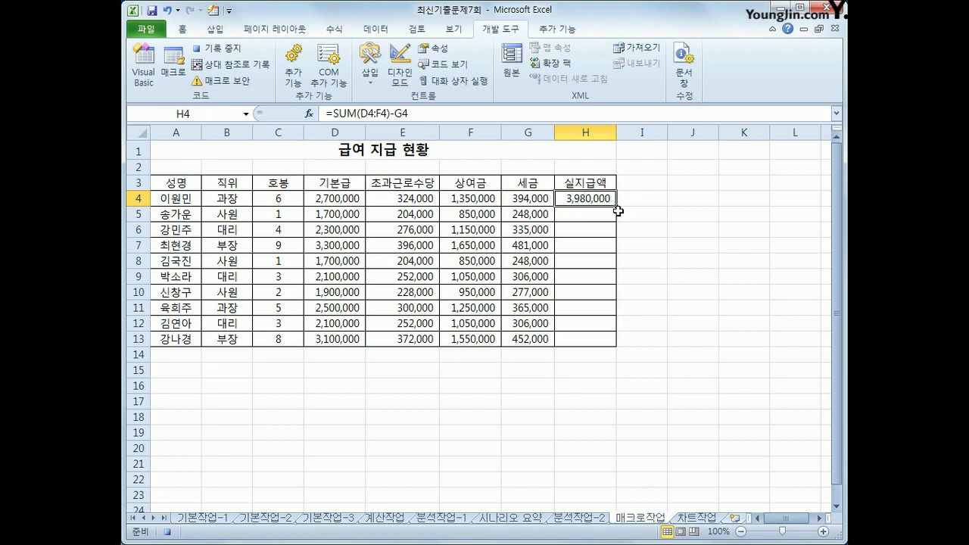
{"action": "left_click_drag", "start_coordinate": [616, 206], "coordinate": [599, 340]}
{"action": "left_click", "coordinate": [599, 339]}
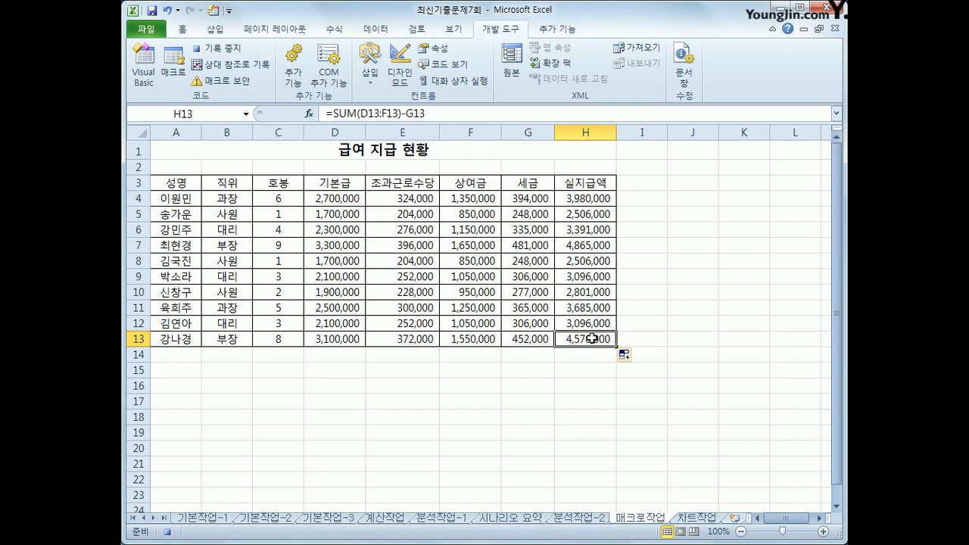
{"action": "left_click", "coordinate": [216, 48]}
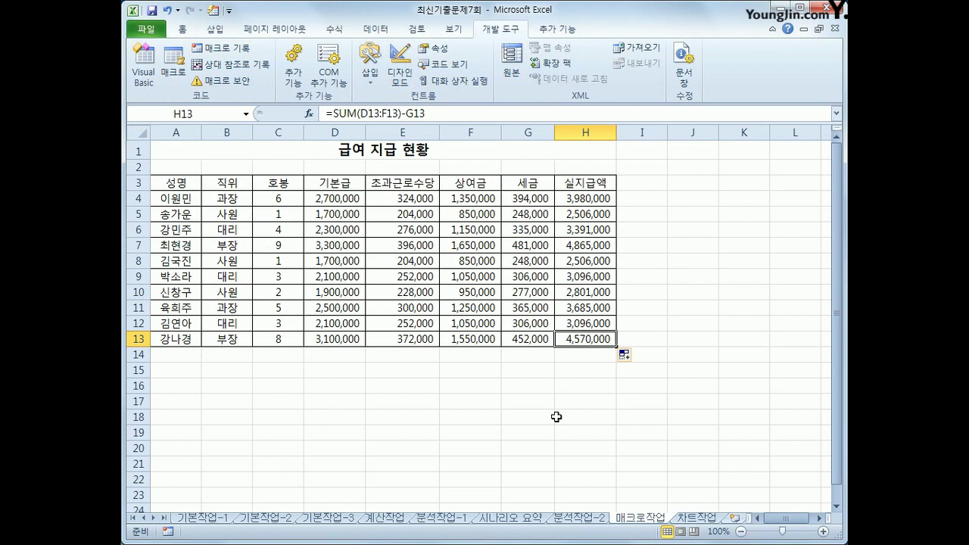
Draw a rectangle over B15:C16 and label it 지급액
{"action": "left_click", "coordinate": [217, 32]}
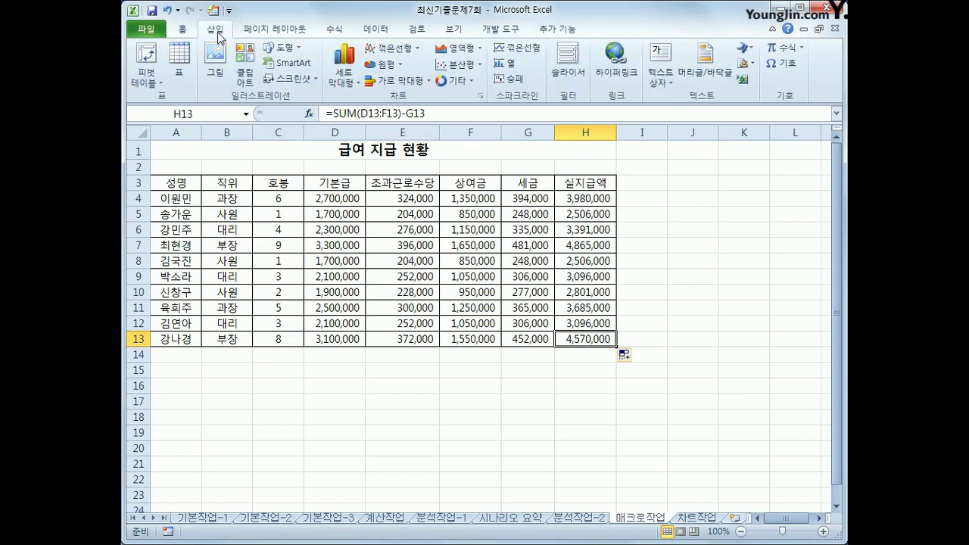
{"action": "left_click", "coordinate": [284, 48]}
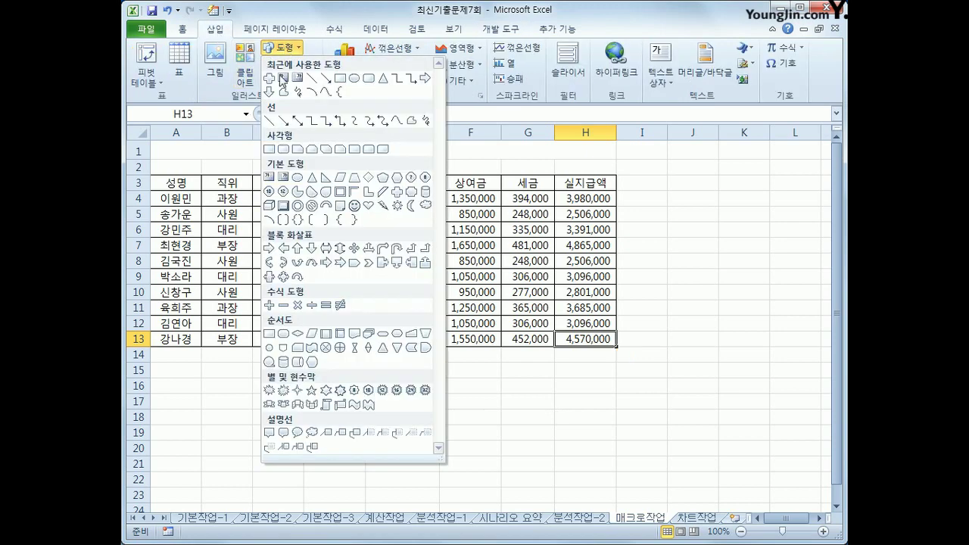
{"action": "left_click", "coordinate": [271, 149]}
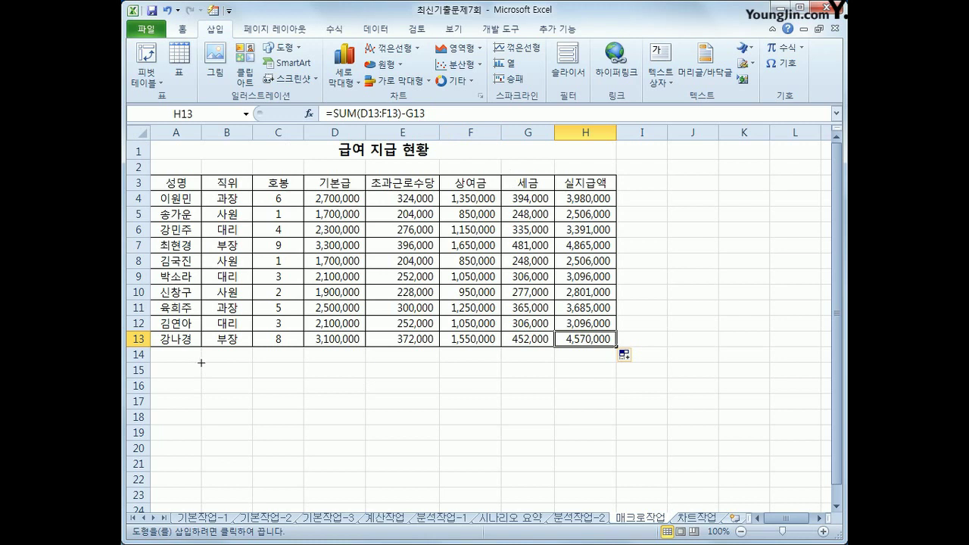
{"action": "left_click_drag", "start_coordinate": [200, 362], "coordinate": [281, 396]}
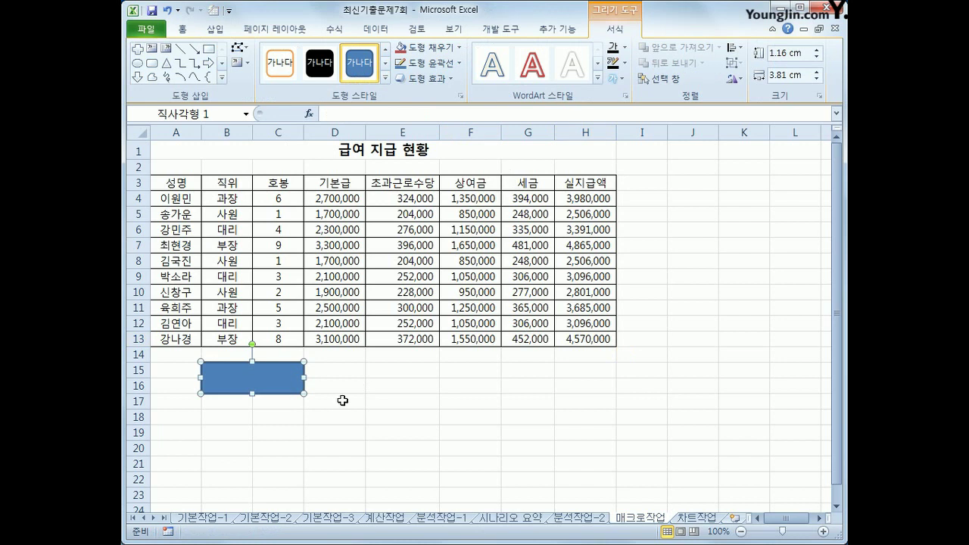
{"action": "type", "text": "tjtlr"}
{"action": "key", "text": "BackSpace"}
{"action": "key", "text": "BackSpace"}
{"action": "key", "text": "BackSpace"}
{"action": "key", "text": "BackSpace"}
{"action": "key", "text": "BackSpace"}
{"action": "type", "text": "지급액"}
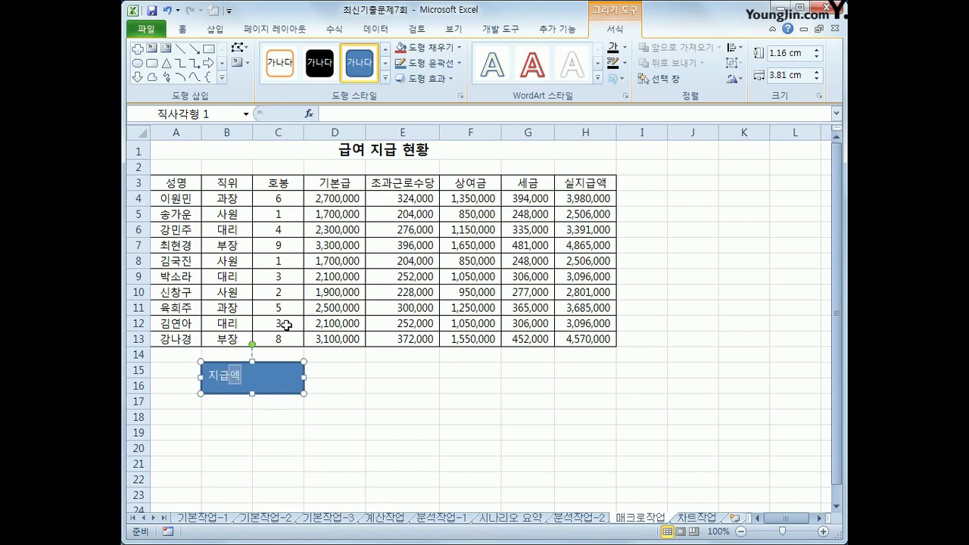
Assign the 지급액 macro to the rectangle
{"action": "right_click", "coordinate": [290, 383]}
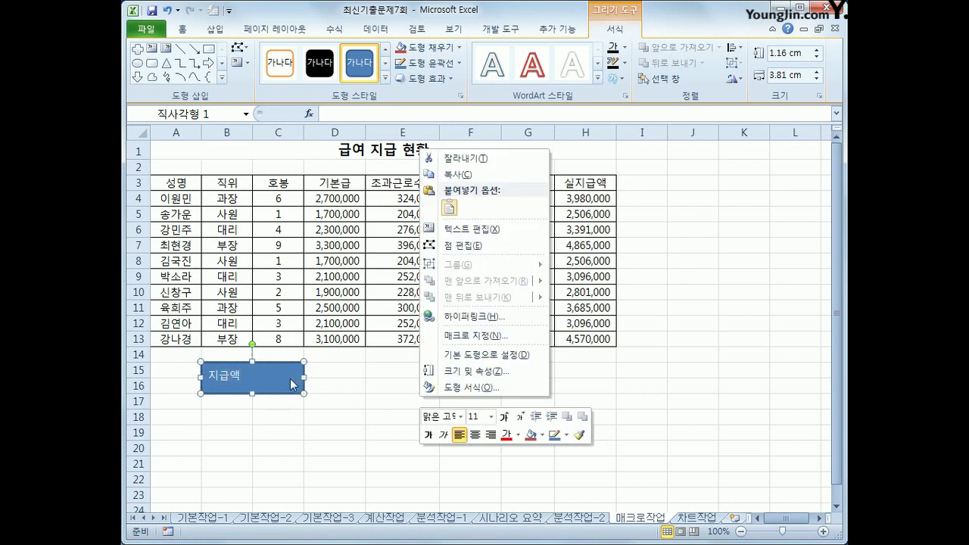
{"action": "left_click", "coordinate": [473, 336]}
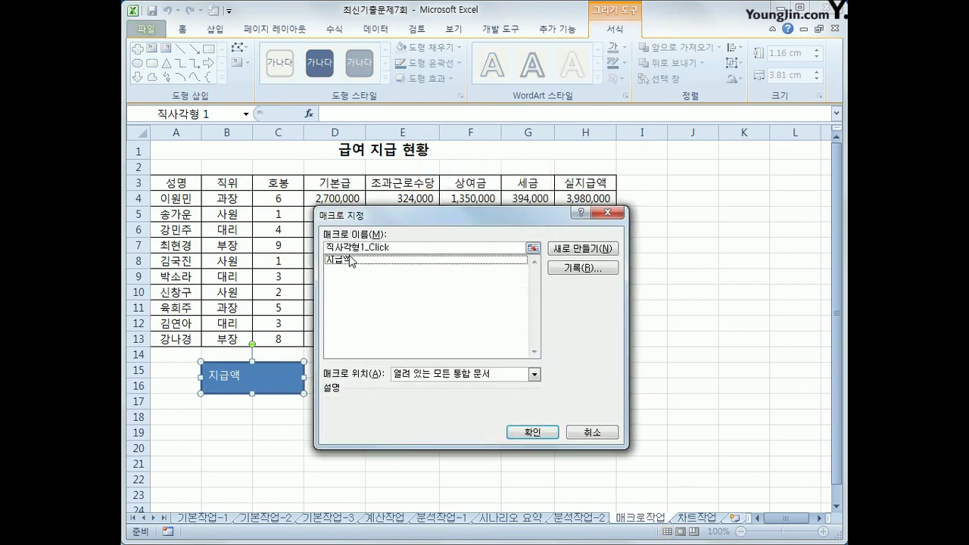
{"action": "left_click", "coordinate": [338, 260]}
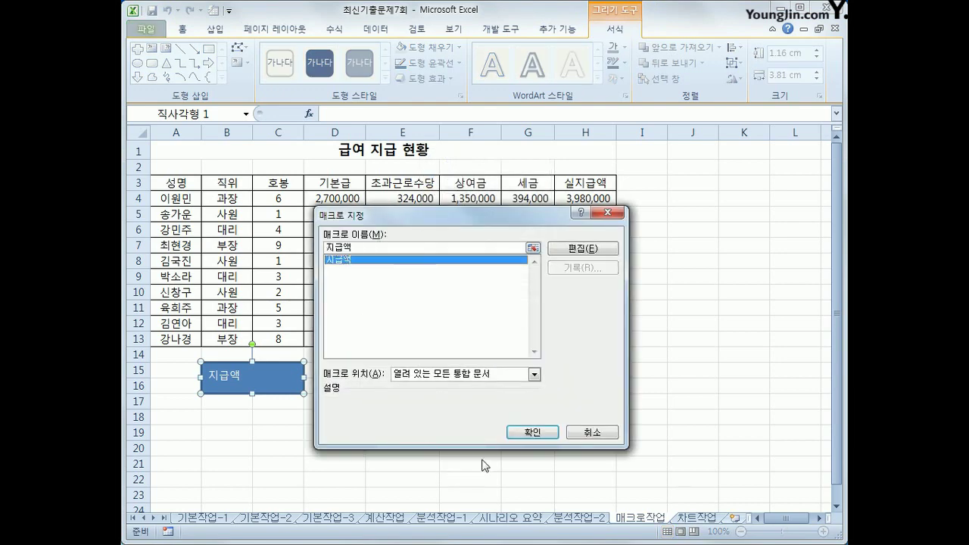
{"action": "left_click", "coordinate": [518, 434]}
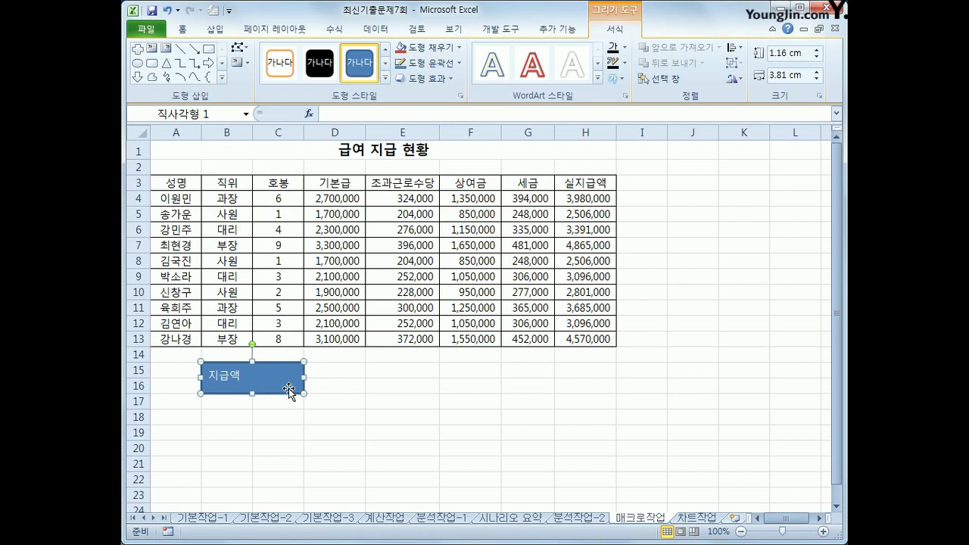
Centre the 지급액 label vertically and horizontally, then deselect the shape
{"action": "left_click", "coordinate": [184, 28]}
{"action": "left_click", "coordinate": [401, 54]}
{"action": "left_click", "coordinate": [400, 75]}
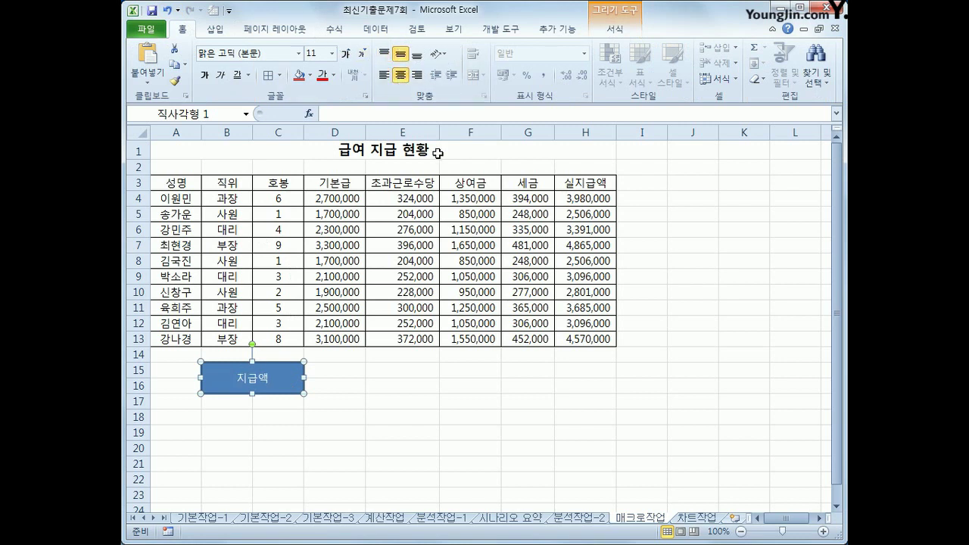
{"action": "left_click", "coordinate": [700, 215]}
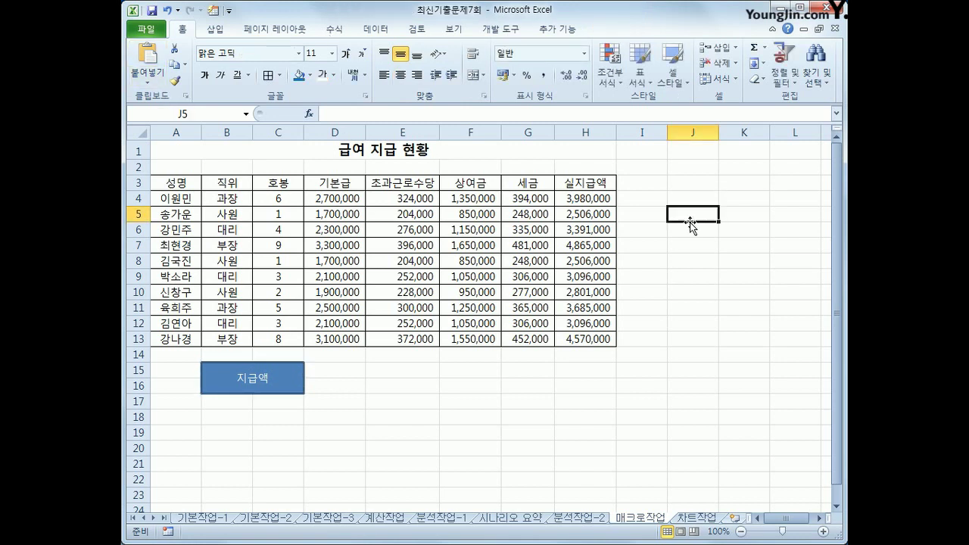
Start recording a new macro and select the header row A3:H3
{"action": "left_click", "coordinate": [515, 28]}
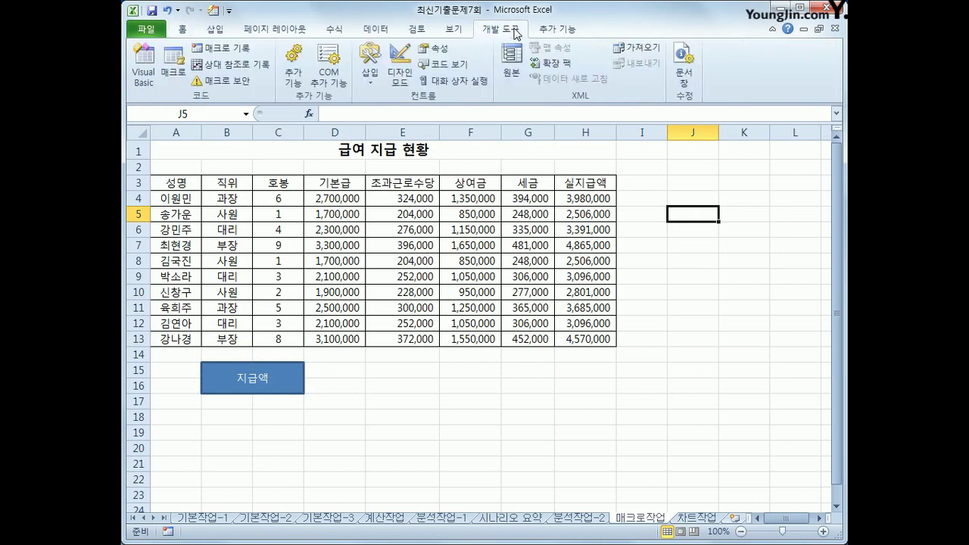
{"action": "left_click", "coordinate": [210, 48]}
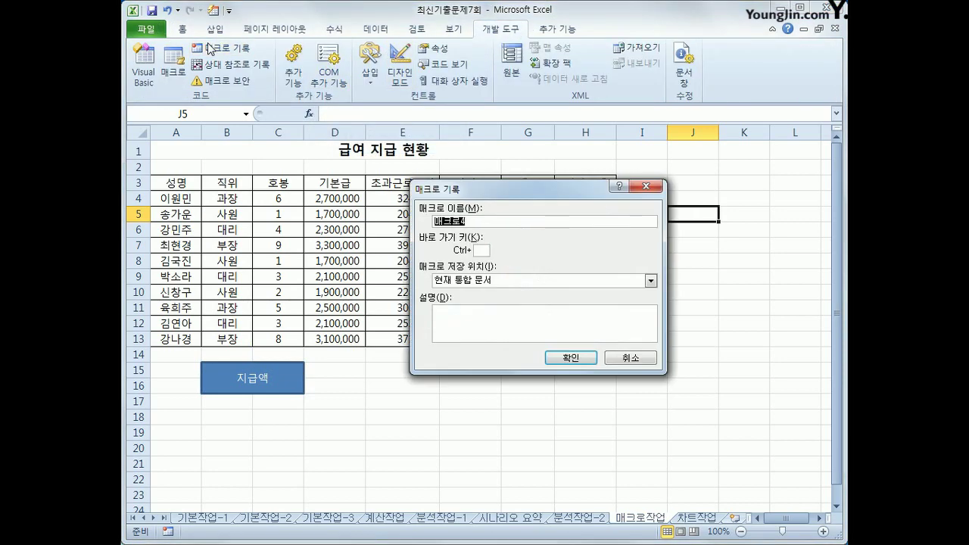
{"action": "type", "text": "지급액"}
{"action": "key", "text": "Return"}
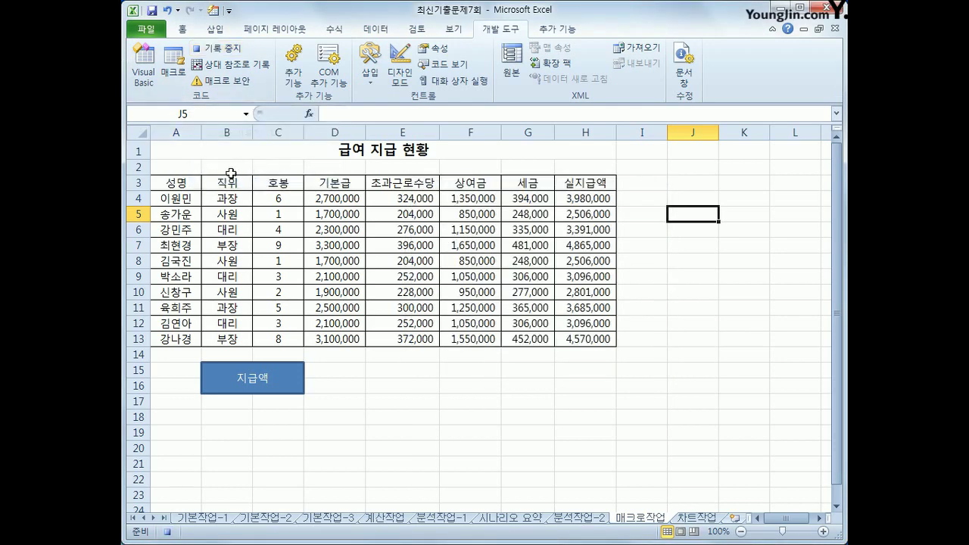
{"action": "left_click", "coordinate": [177, 184]}
{"action": "left_click_drag", "start_coordinate": [178, 184], "coordinate": [575, 184]}
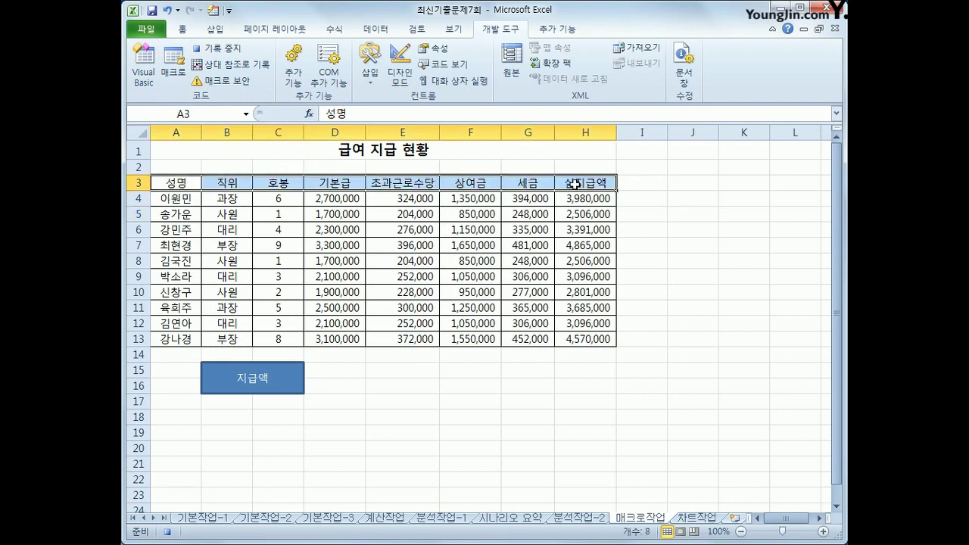
Give A3:H3 blue text and a yellow fill, then stop recording
{"action": "left_click", "coordinate": [184, 29]}
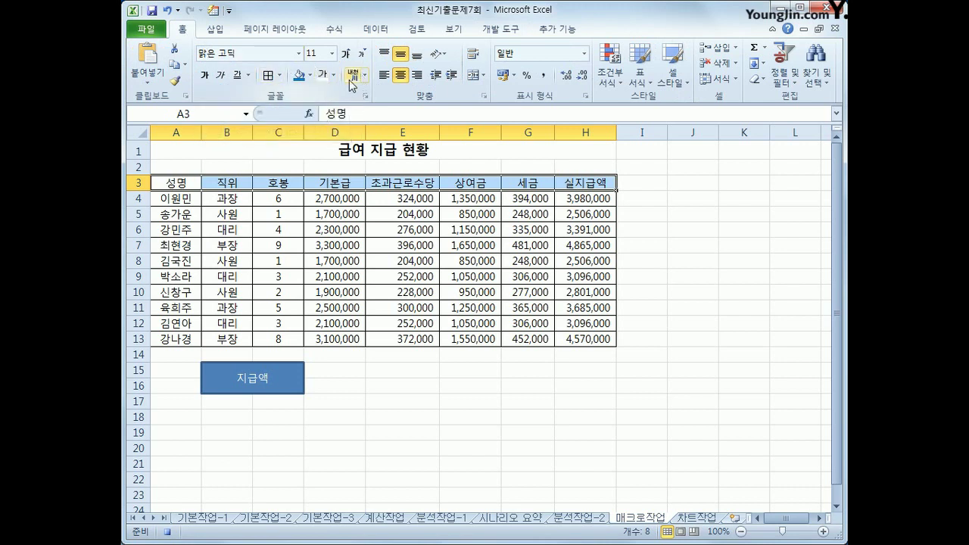
{"action": "left_click", "coordinate": [334, 75]}
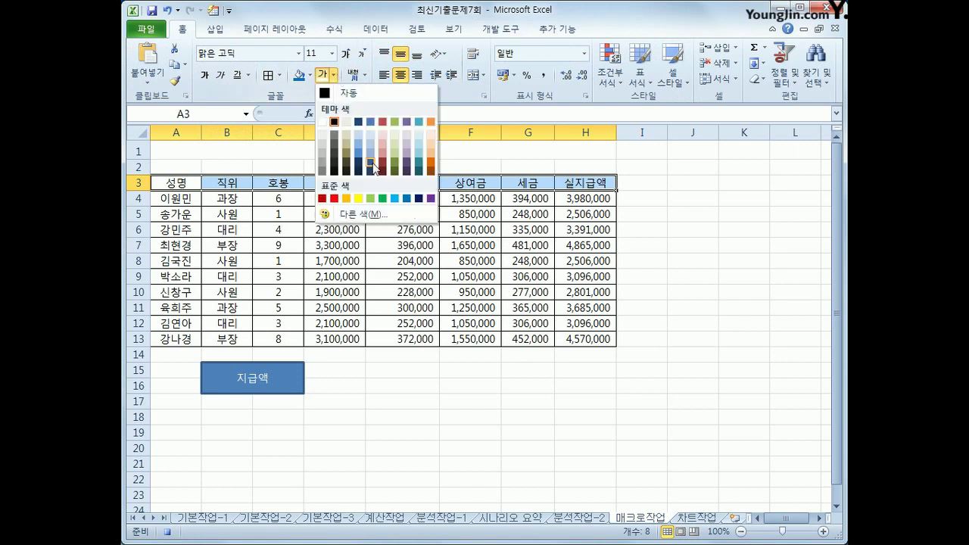
{"action": "left_click", "coordinate": [406, 198]}
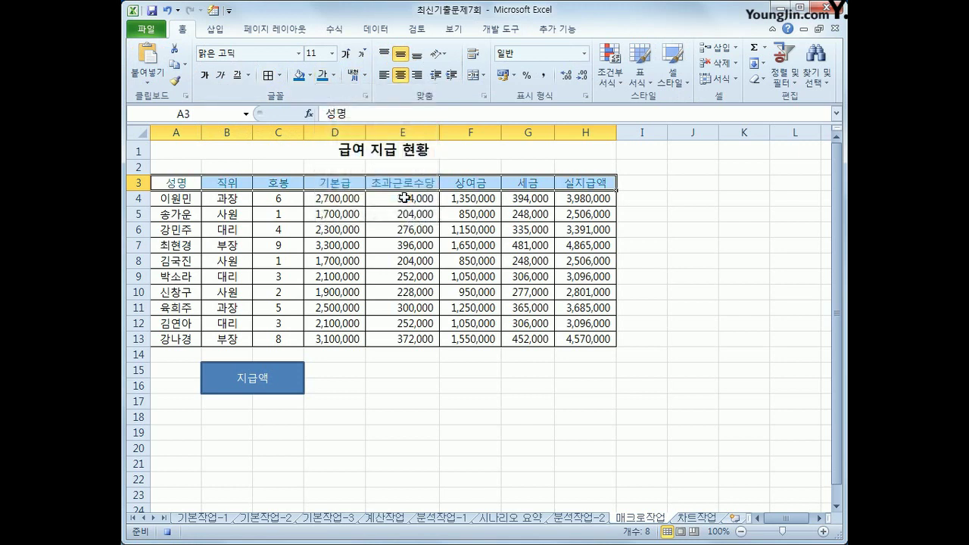
{"action": "left_click", "coordinate": [311, 76]}
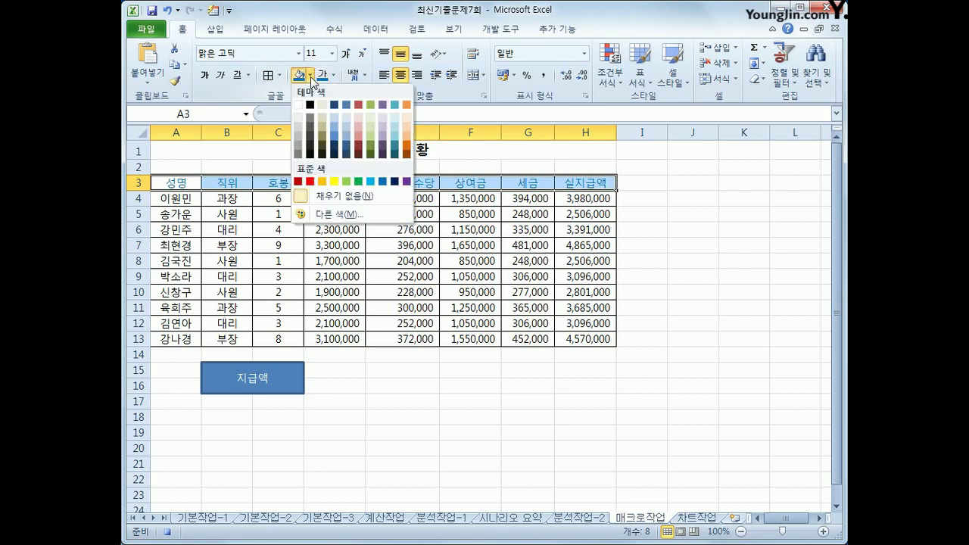
{"action": "left_click", "coordinate": [334, 181]}
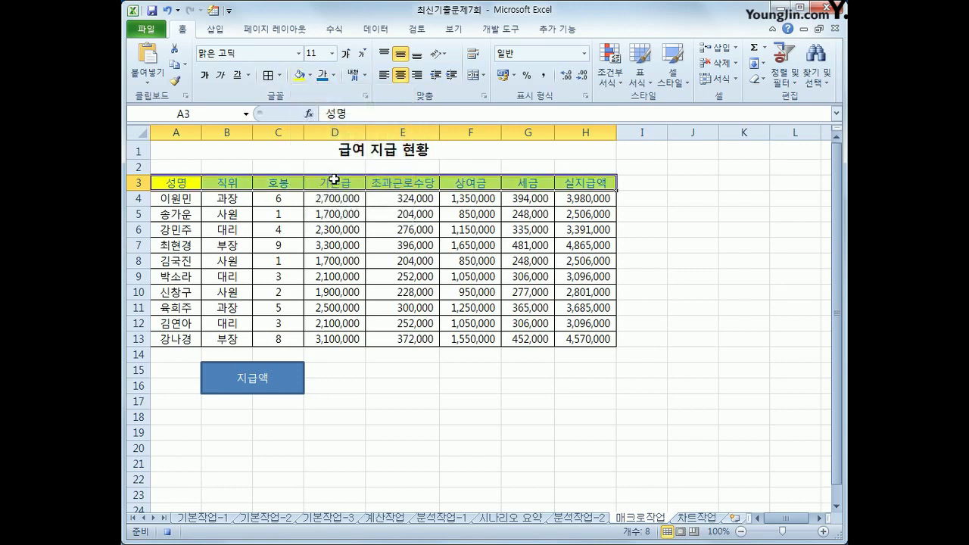
{"action": "left_click", "coordinate": [184, 183]}
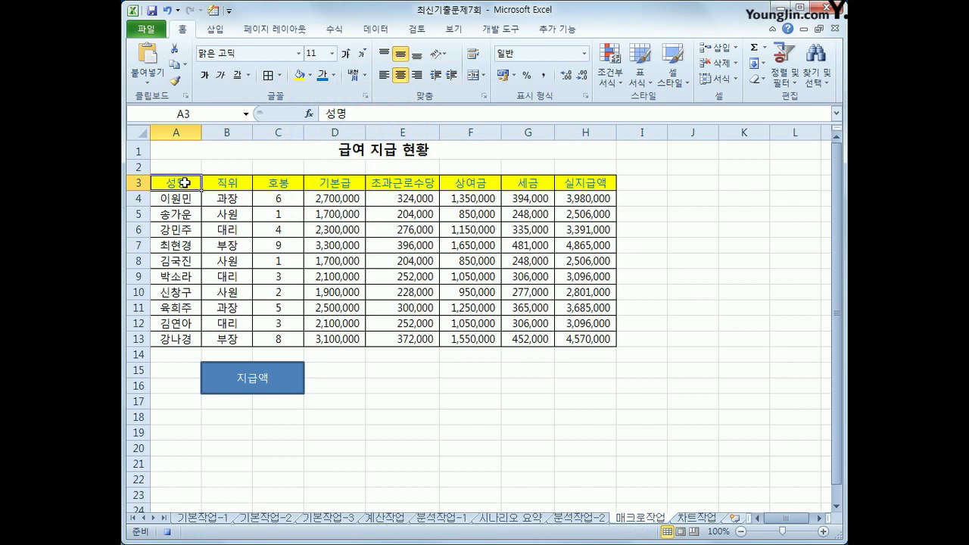
{"action": "left_click", "coordinate": [500, 29]}
{"action": "left_click", "coordinate": [227, 51]}
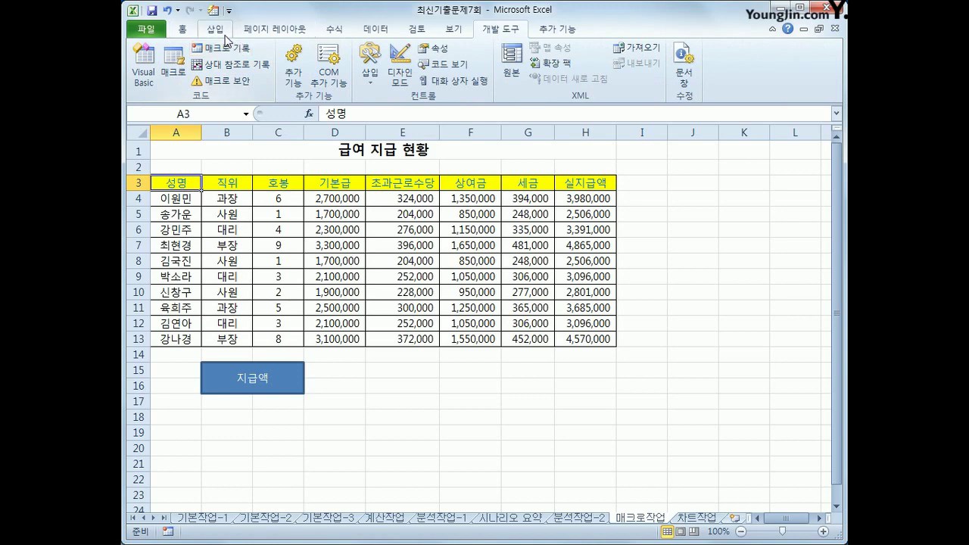
Draw a button shape across E15:F16 and label it 서식
{"action": "left_click", "coordinate": [224, 34]}
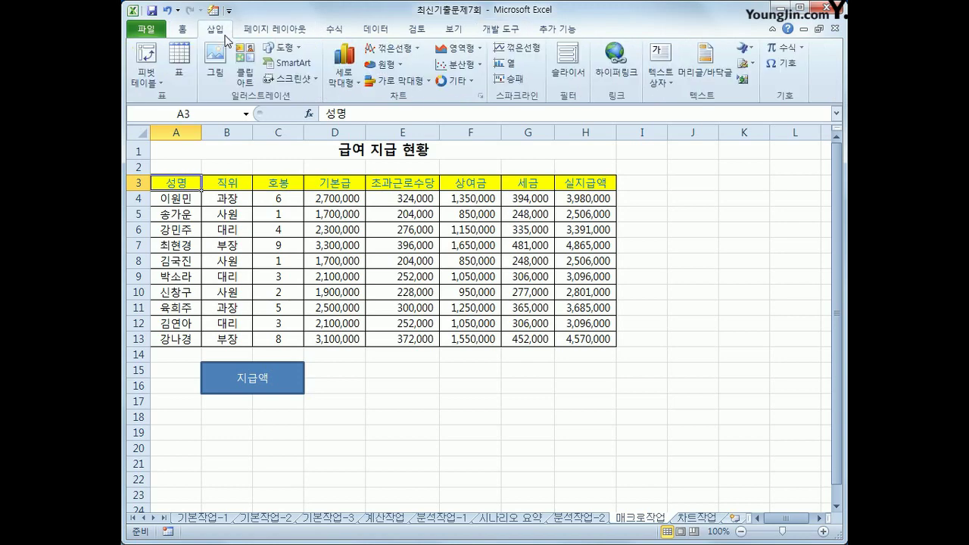
{"action": "left_click", "coordinate": [277, 50]}
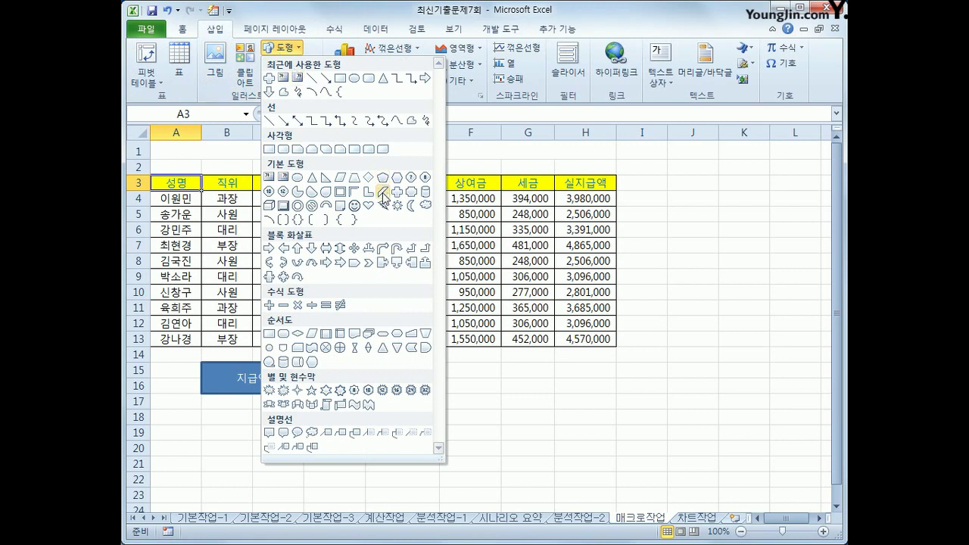
{"action": "left_click", "coordinate": [283, 206]}
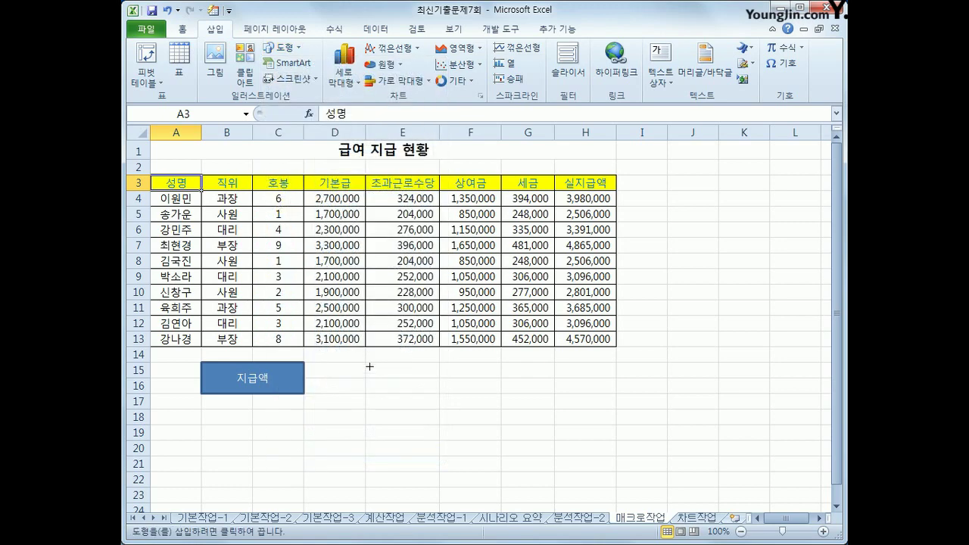
{"action": "left_click_drag", "start_coordinate": [366, 364], "coordinate": [486, 397]}
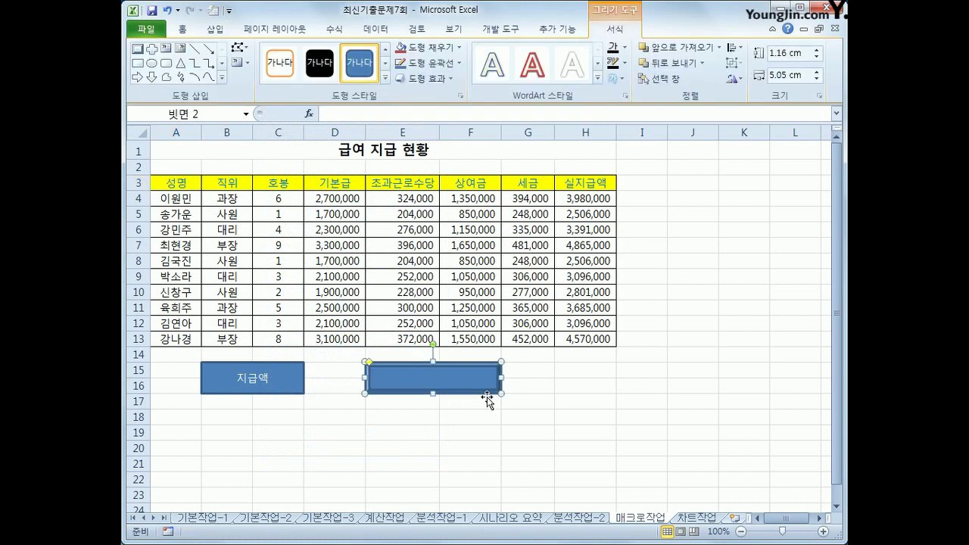
{"action": "type", "text": "서식"}
Assign the 서식 macro to the new shape
{"action": "right_click", "coordinate": [436, 377]}
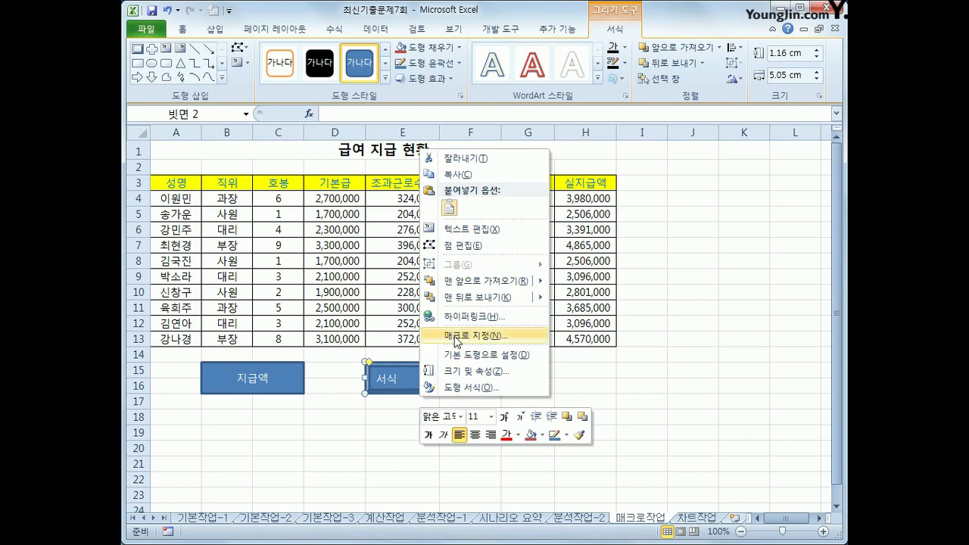
{"action": "left_click", "coordinate": [457, 335]}
{"action": "left_click", "coordinate": [330, 260]}
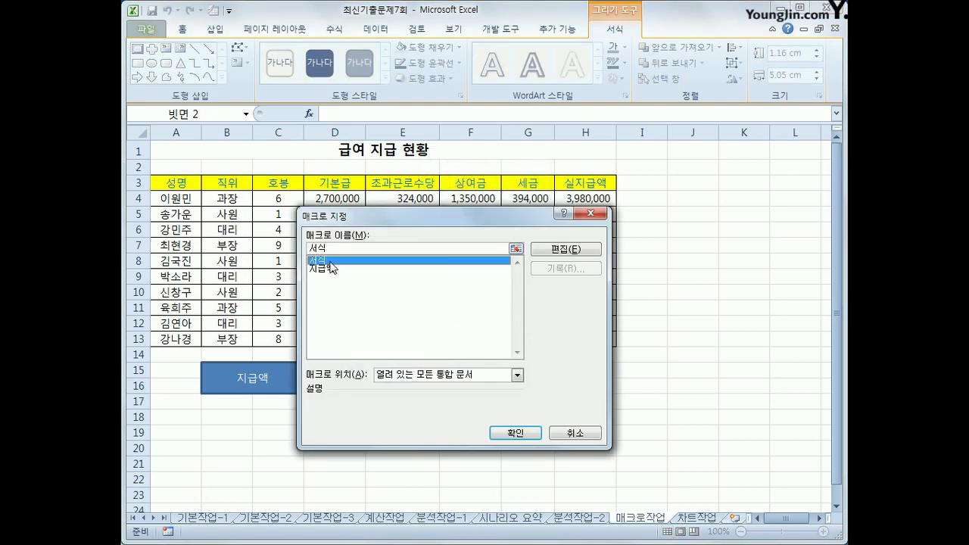
{"action": "left_click", "coordinate": [524, 434]}
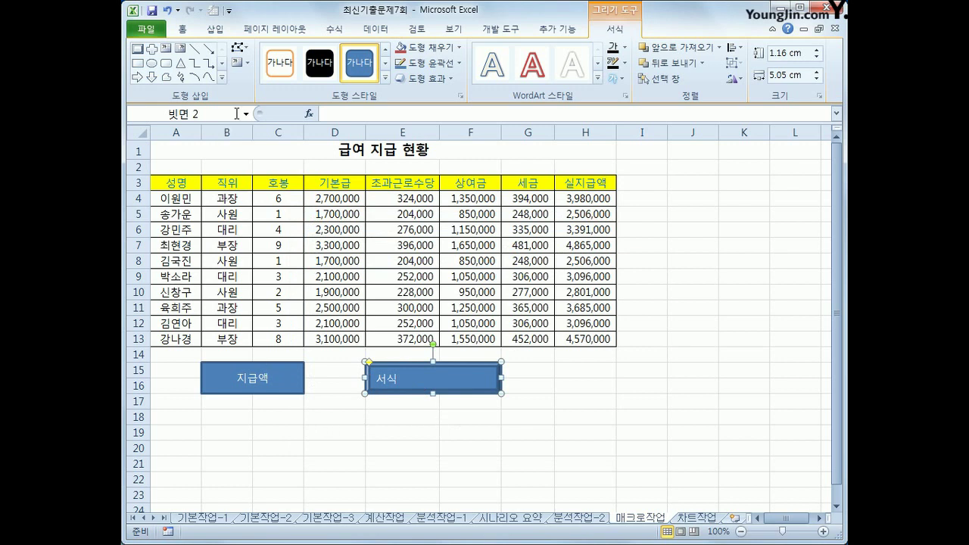
Centre the 서식 label both ways, then switch to the 차트작업 sheet
{"action": "left_click", "coordinate": [182, 29]}
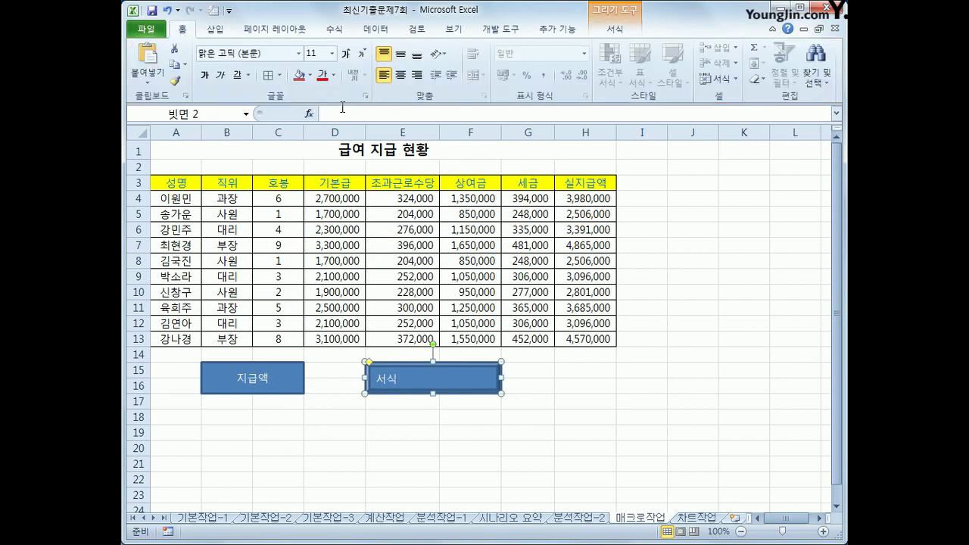
{"action": "left_click", "coordinate": [401, 75]}
{"action": "left_click", "coordinate": [401, 55]}
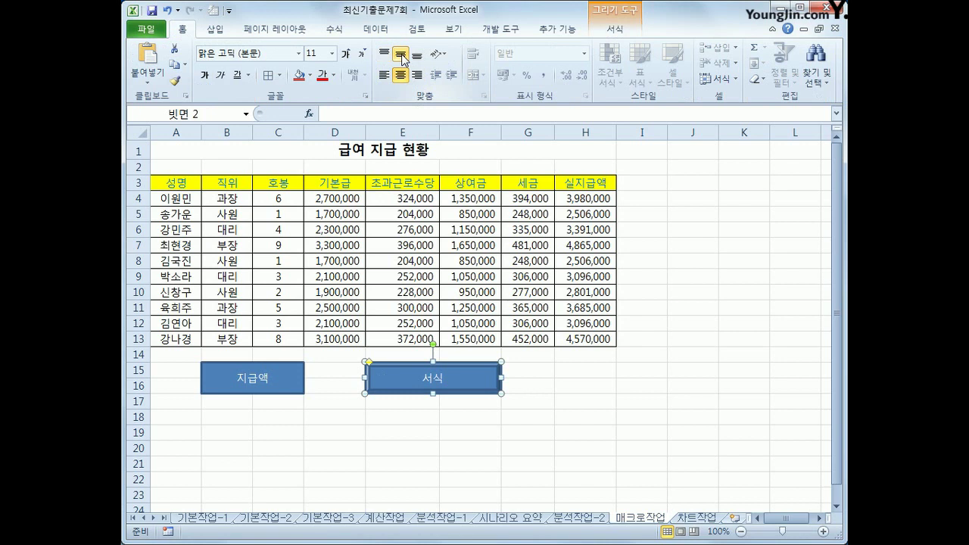
{"action": "left_click", "coordinate": [630, 446]}
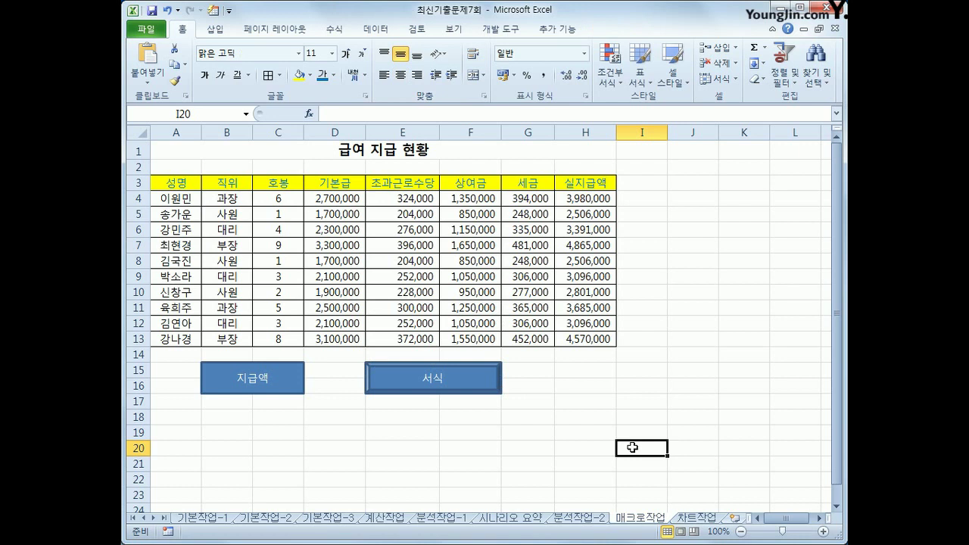
{"action": "left_click", "coordinate": [697, 518]}
{"action": "left_click", "coordinate": [684, 438]}
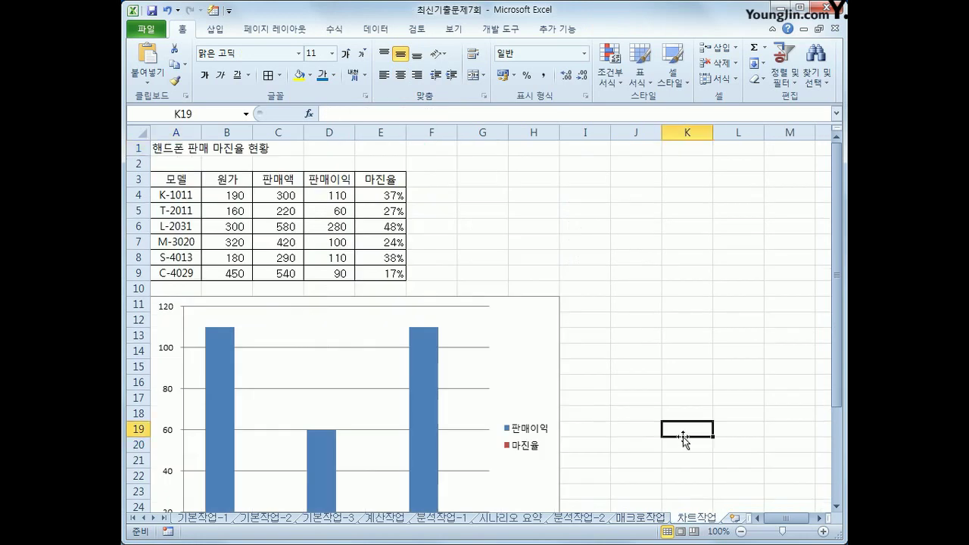
{"action": "scroll", "coordinate": [684, 438], "scroll_direction": "down", "scroll_amount": 2}
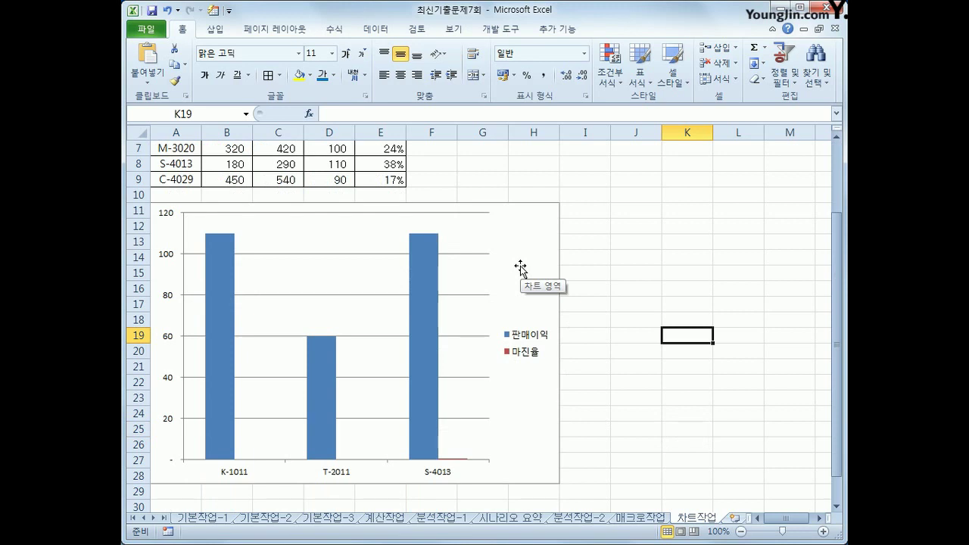
{"action": "scroll", "coordinate": [513, 268], "scroll_direction": "up", "scroll_amount": 2}
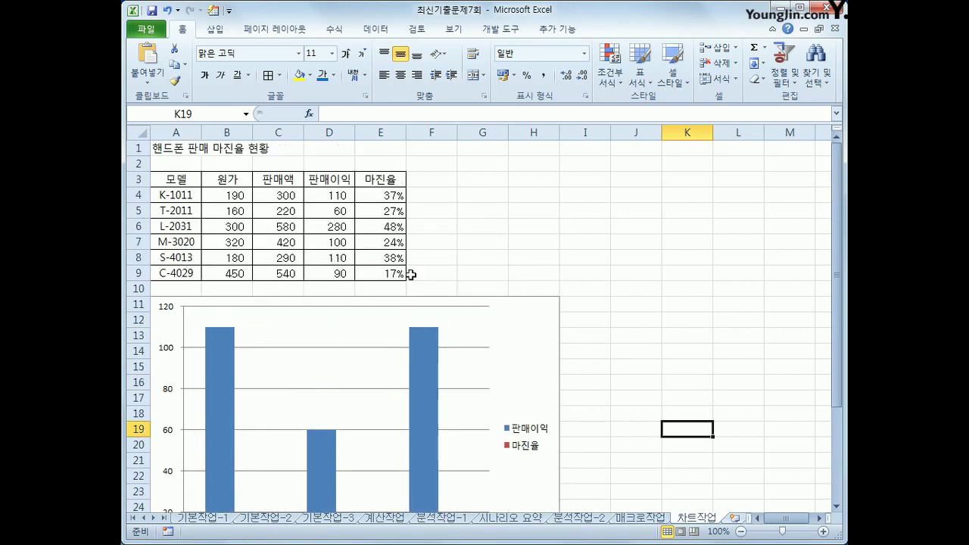
{"action": "left_click", "coordinate": [177, 273]}
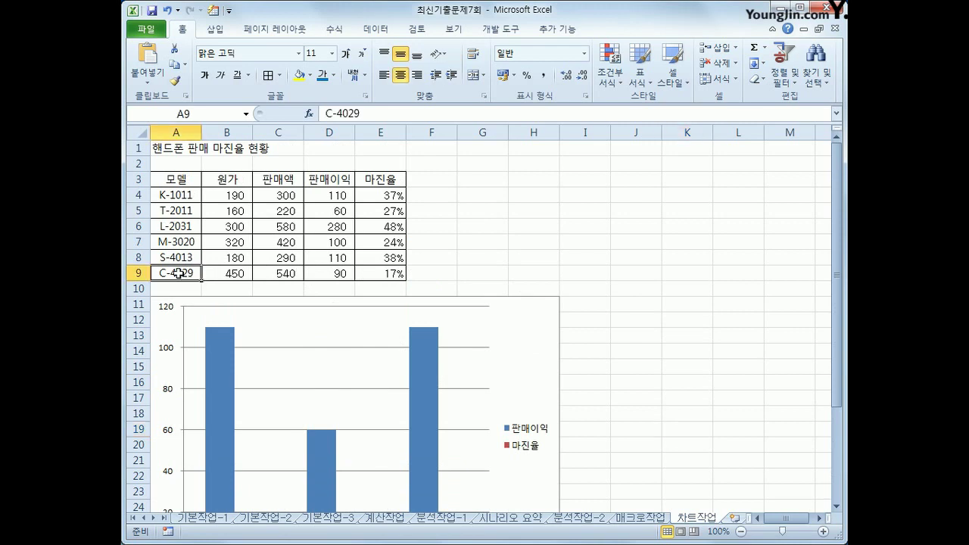
{"action": "scroll", "coordinate": [185, 275], "scroll_direction": "down", "scroll_amount": 1}
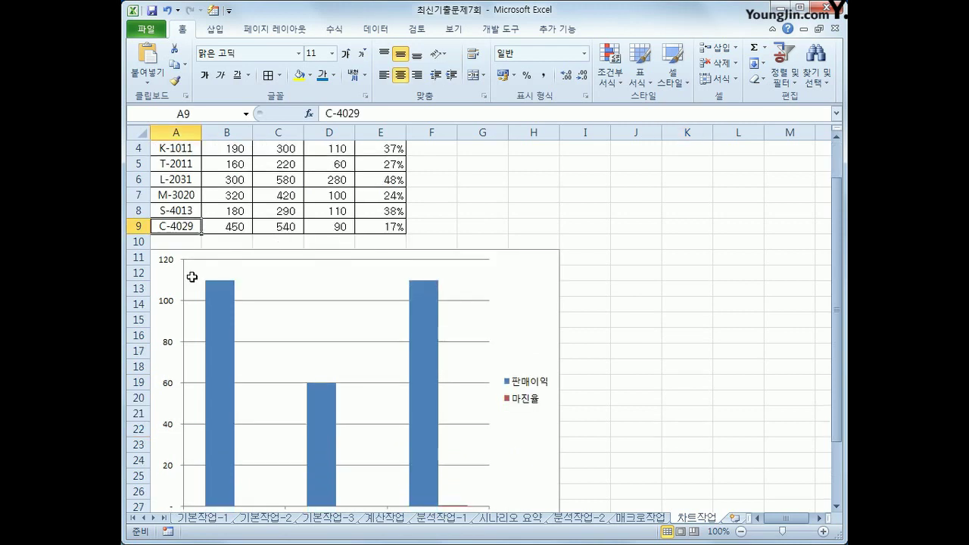
{"action": "left_click", "coordinate": [333, 225], "text": "ctrl"}
{"action": "left_click_drag", "start_coordinate": [333, 225], "coordinate": [371, 225], "text": "ctrl"}
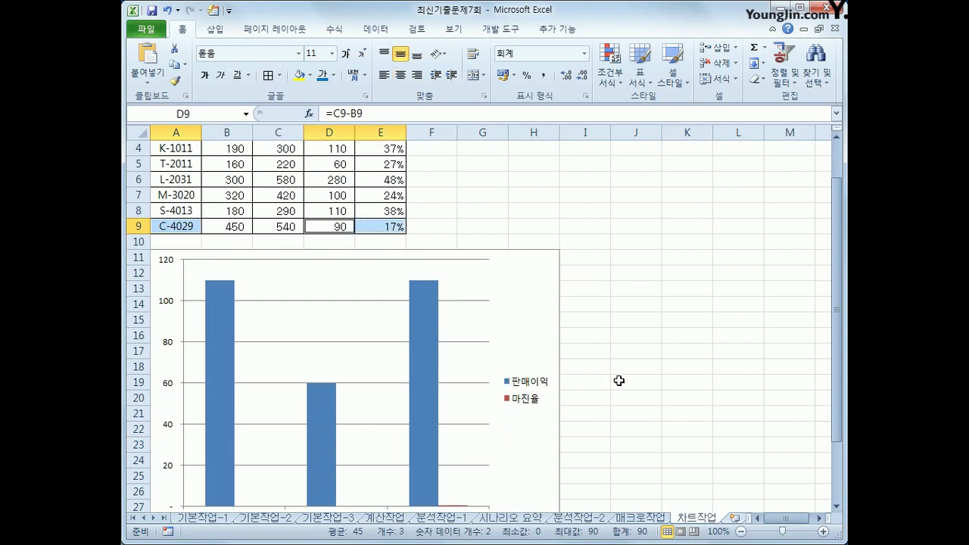
{"action": "scroll", "coordinate": [662, 362], "scroll_direction": "up", "scroll_amount": 1}
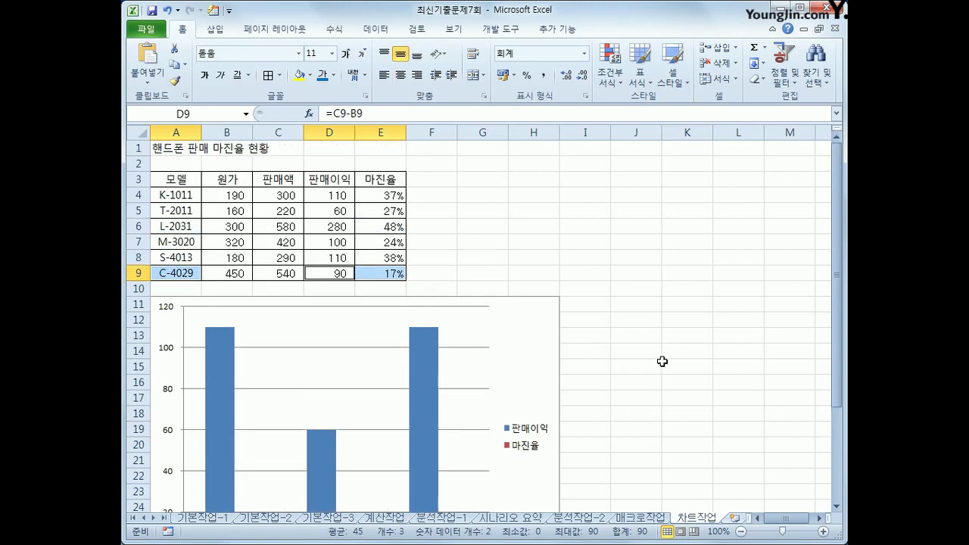
{"action": "key", "text": "ctrl+c"}
{"action": "left_click", "coordinate": [514, 359]}
{"action": "key", "text": "ctrl+v"}
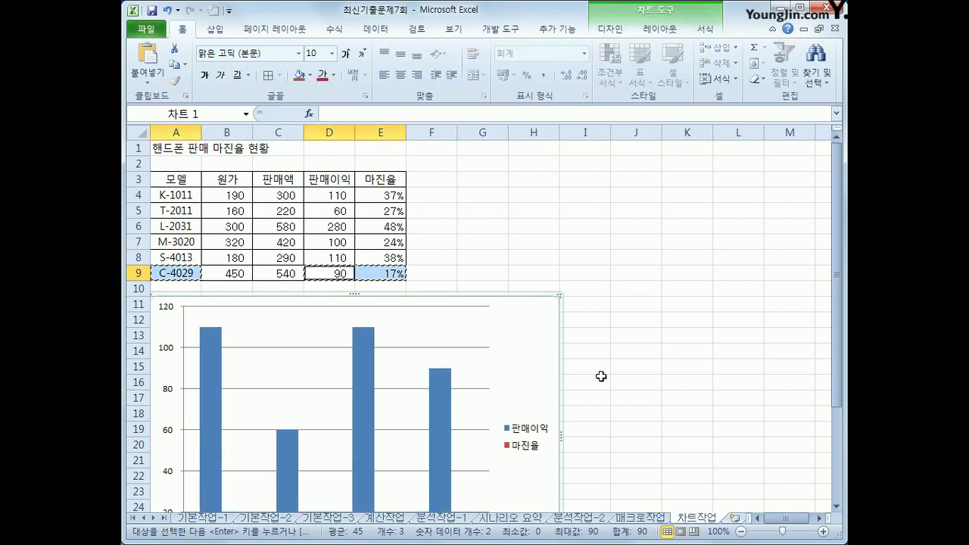
{"action": "scroll", "coordinate": [601, 376], "scroll_direction": "down", "scroll_amount": 2}
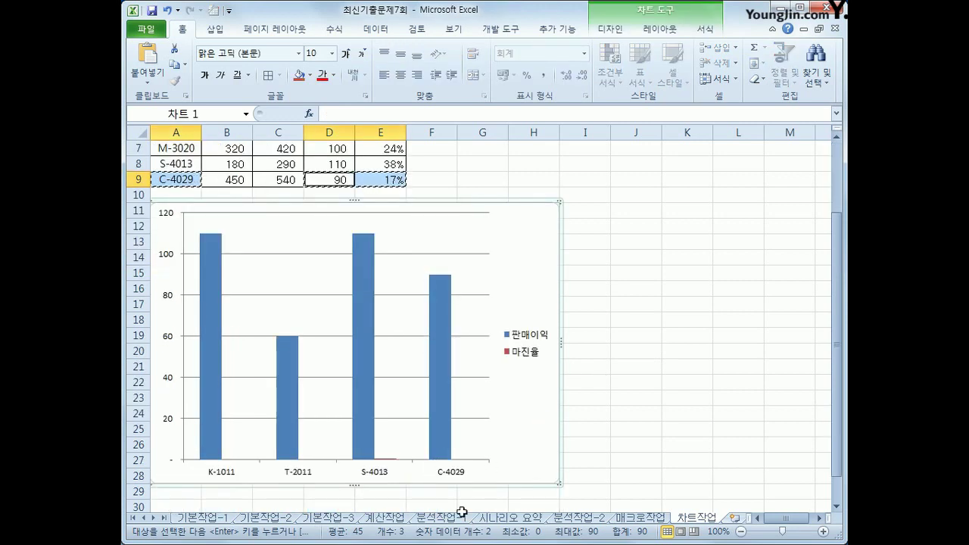
{"action": "left_click", "coordinate": [168, 10]}
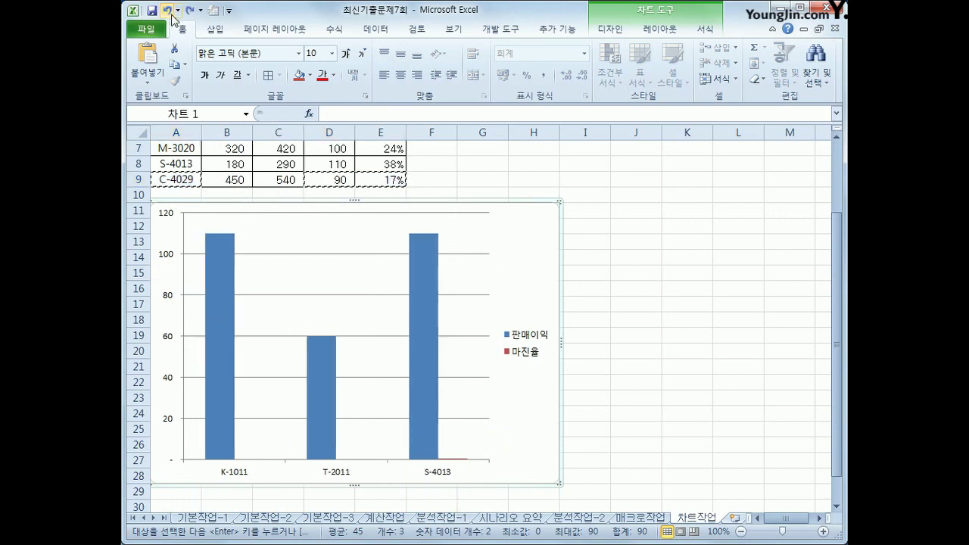
Append A9 and D9:E9 to the chart data range to add the C-4029 row
{"action": "right_click", "coordinate": [524, 239]}
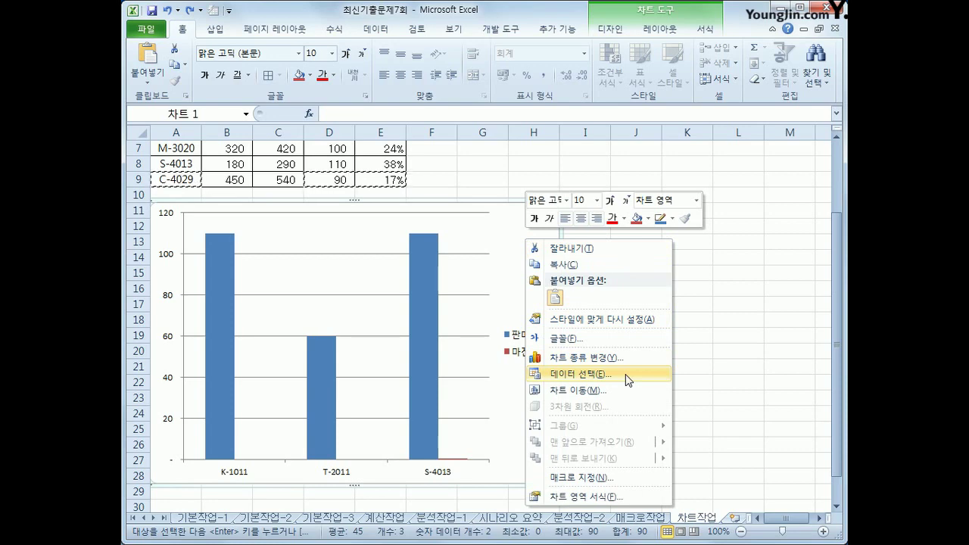
{"action": "left_click", "coordinate": [626, 374]}
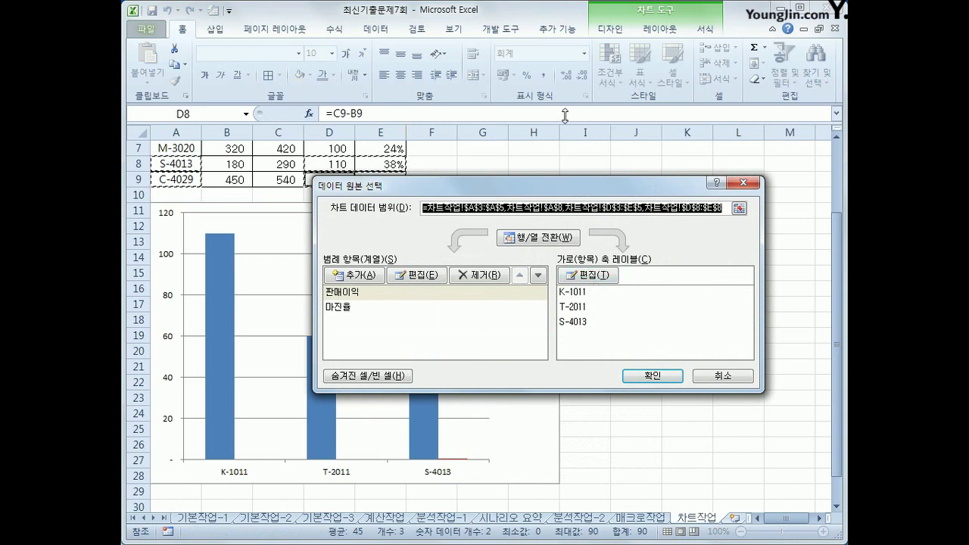
{"action": "left_click", "coordinate": [721, 209]}
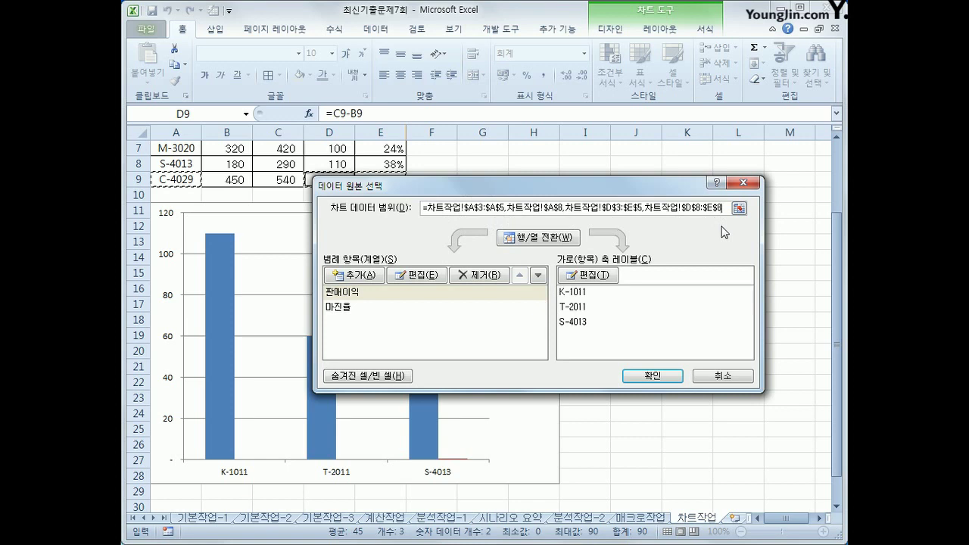
{"action": "type", "text": ","}
{"action": "left_click", "coordinate": [177, 178]}
{"action": "type", "text": ",차트작업!$A$9,"}
{"action": "left_click_drag", "start_coordinate": [352, 186], "coordinate": [346, 229]}
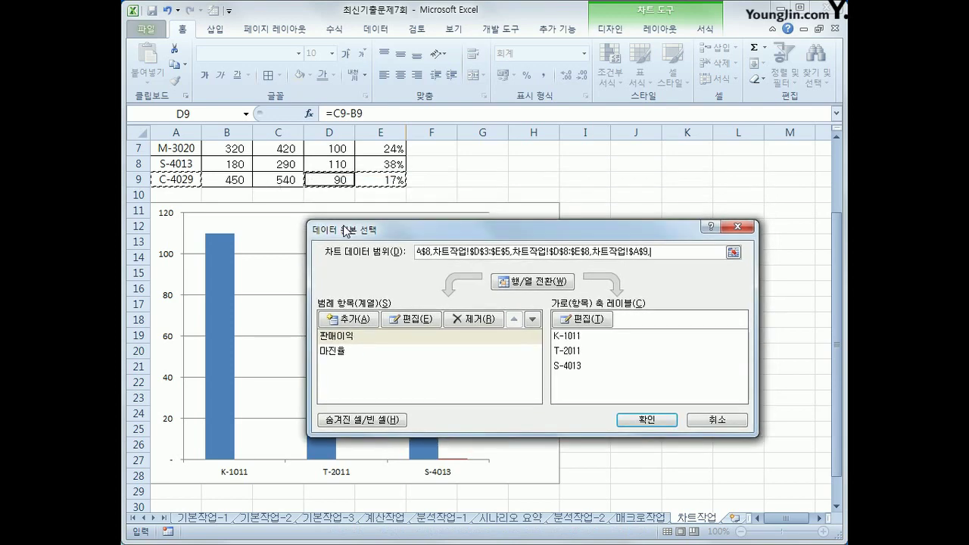
{"action": "left_click_drag", "start_coordinate": [330, 180], "coordinate": [364, 179]}
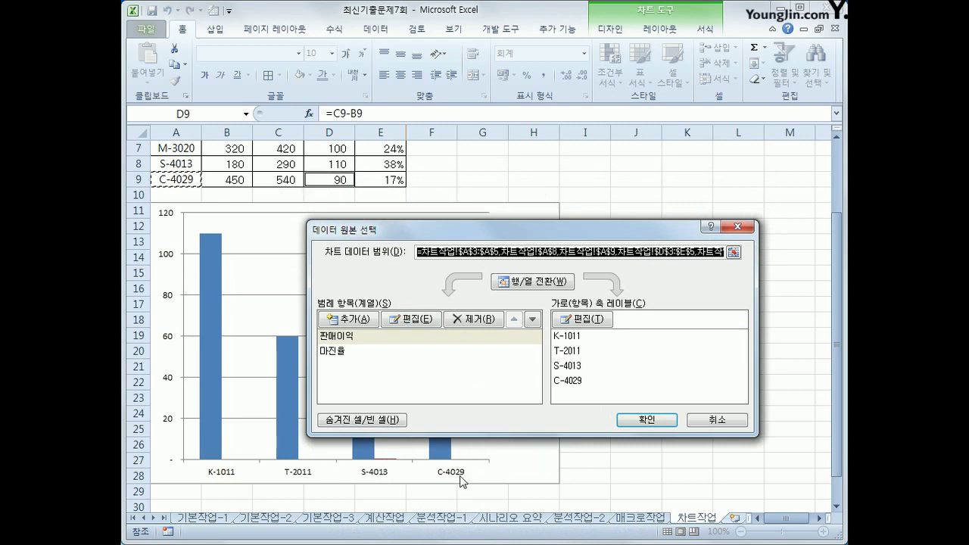
{"action": "left_click", "coordinate": [639, 421]}
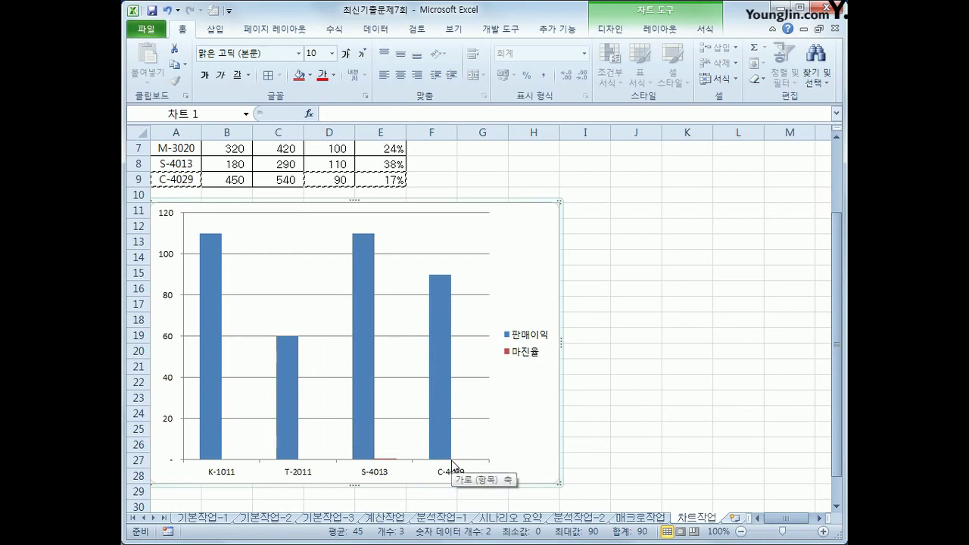
Change the 마진율 series chart type to Line with Markers
{"action": "left_click", "coordinate": [379, 459]}
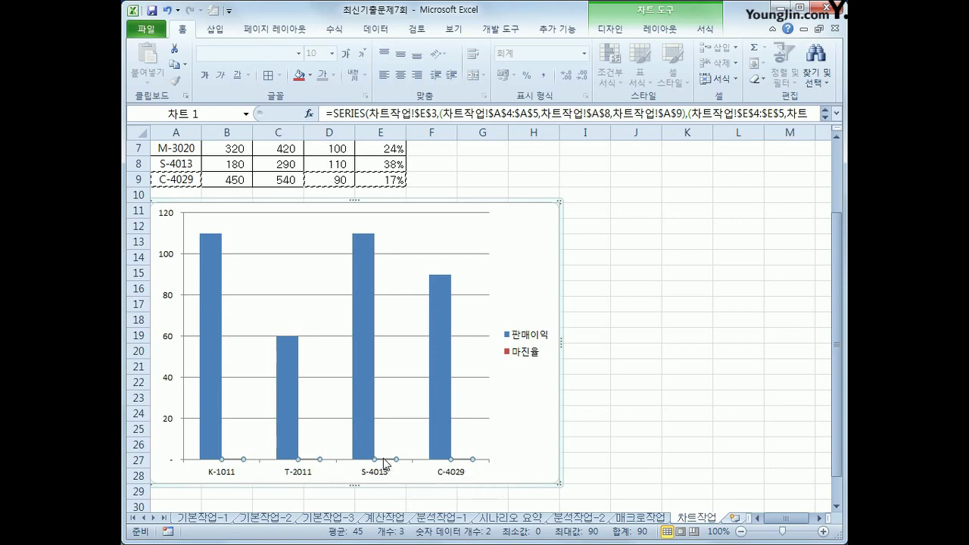
{"action": "right_click", "coordinate": [384, 464]}
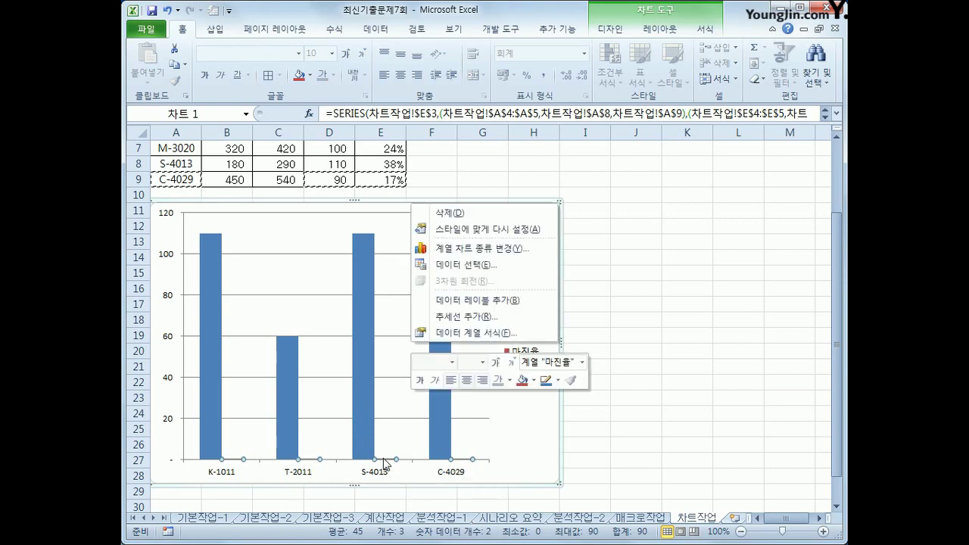
{"action": "left_click", "coordinate": [496, 250]}
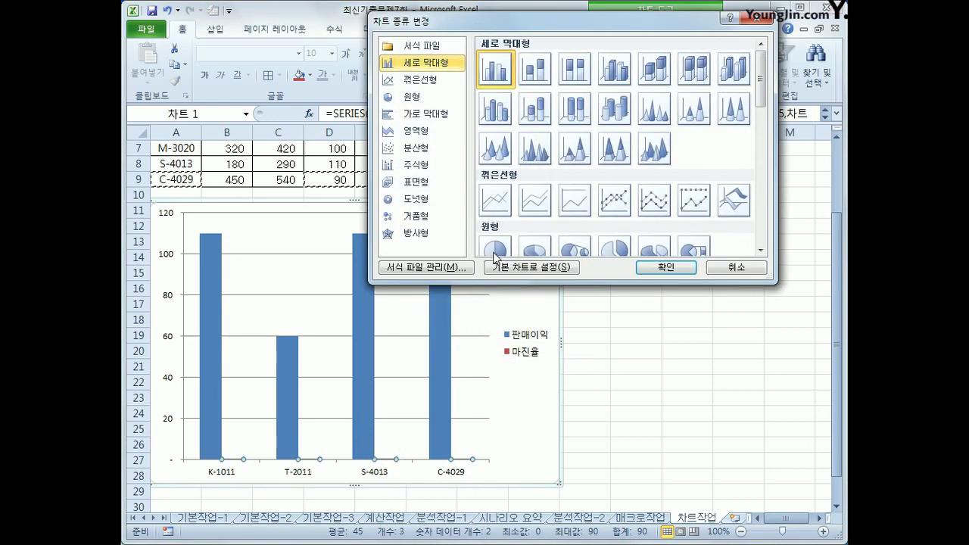
{"action": "left_click_drag", "start_coordinate": [551, 125], "coordinate": [530, 127]}
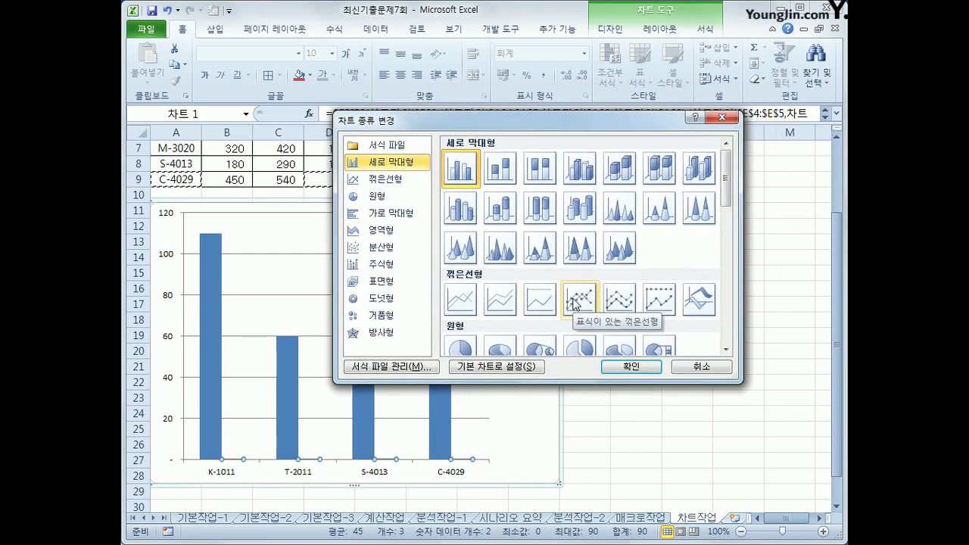
{"action": "left_click", "coordinate": [575, 301]}
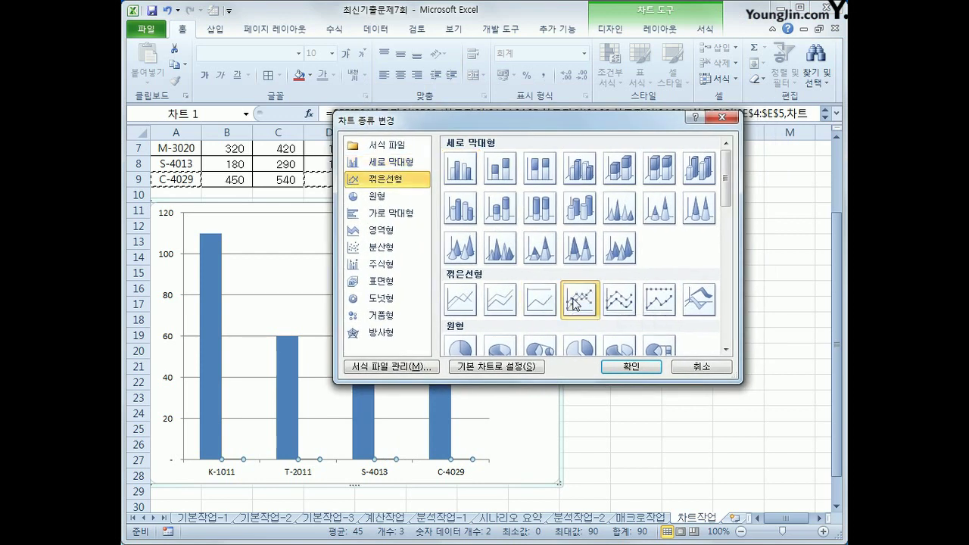
{"action": "left_click", "coordinate": [626, 367]}
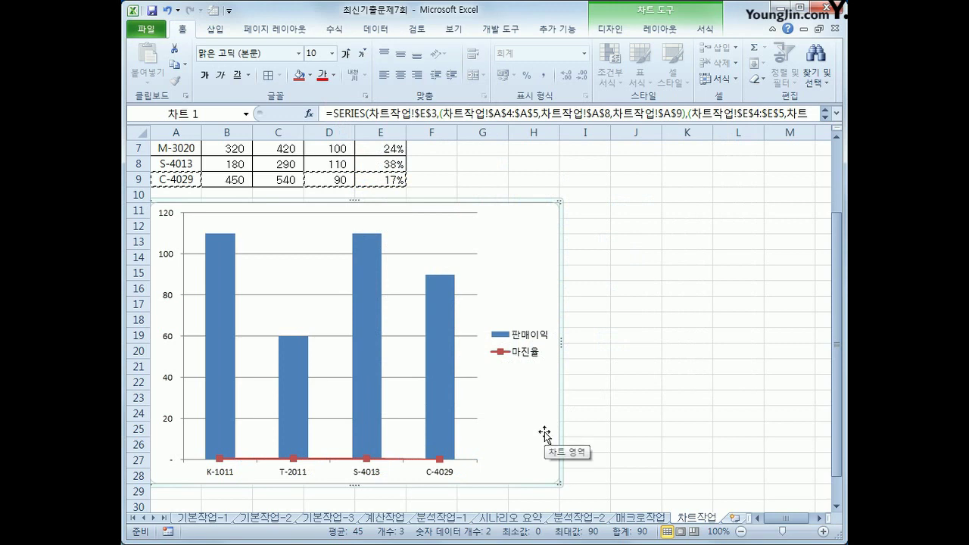
{"action": "mouse_move", "coordinate": [366, 460]}
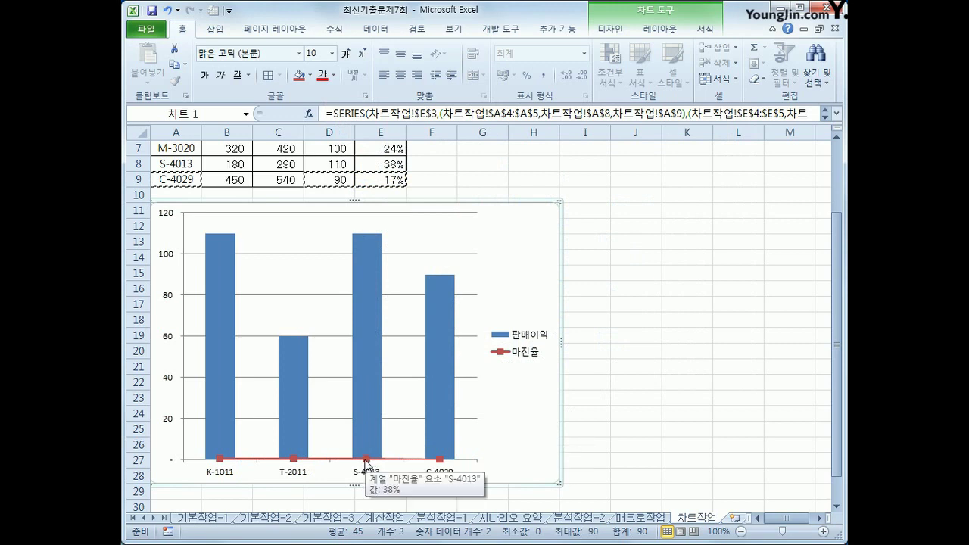
{"action": "left_click", "coordinate": [365, 459]}
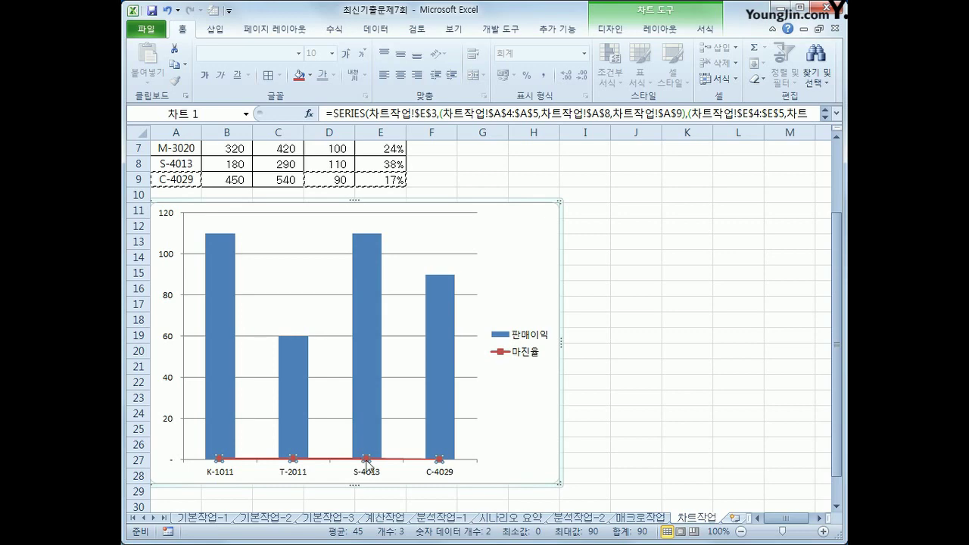
Plot the 마진율 series on a secondary axis scaled 0%–40%
{"action": "right_click", "coordinate": [366, 462]}
{"action": "left_click", "coordinate": [471, 341]}
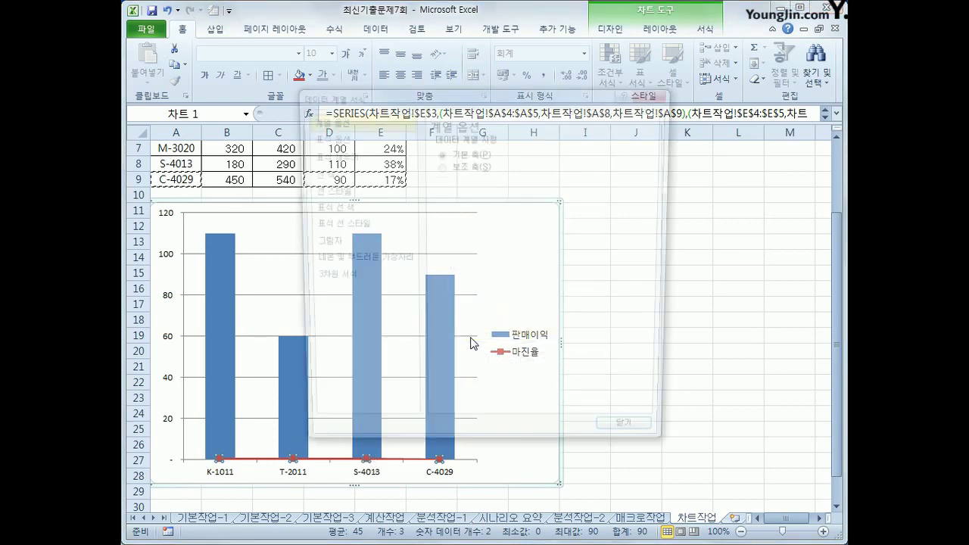
{"action": "left_click", "coordinate": [460, 171]}
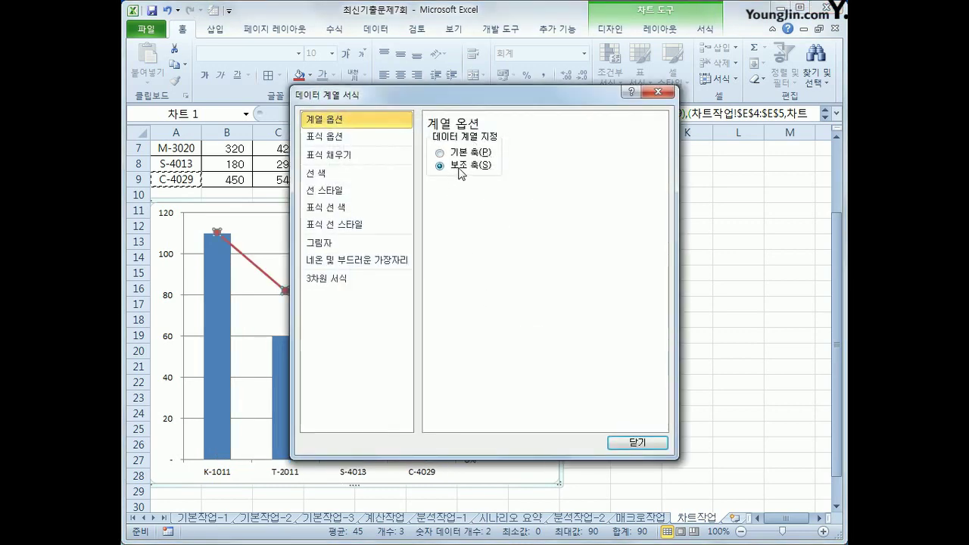
{"action": "left_click", "coordinate": [643, 444]}
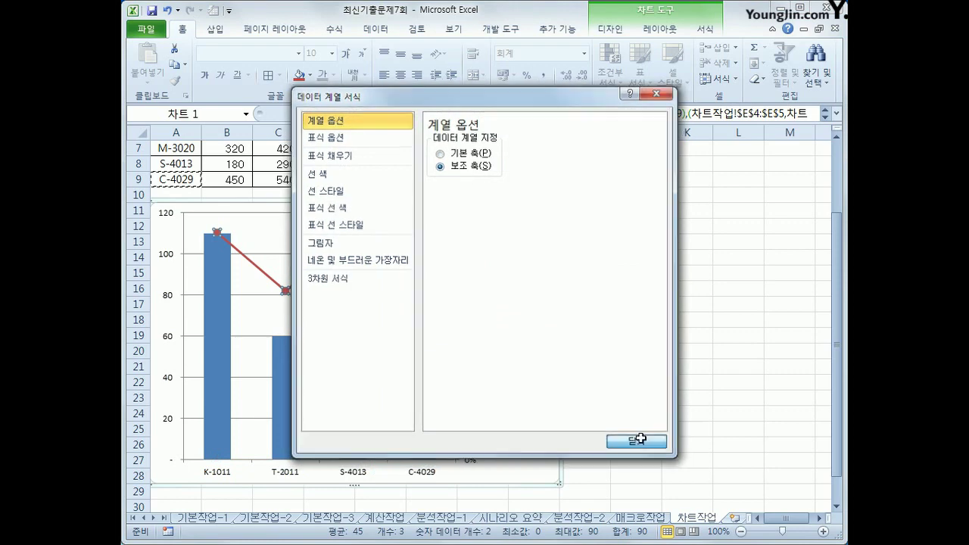
{"action": "left_click", "coordinate": [643, 434]}
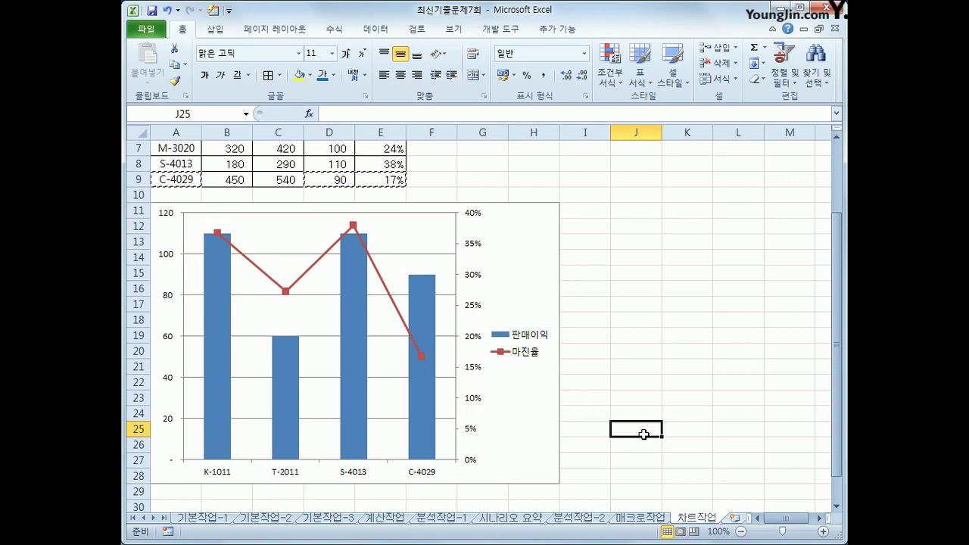
Add a chart title above the plot and replace '차트 제목' with '핸드폰 판매 현황'
{"action": "left_click", "coordinate": [536, 244]}
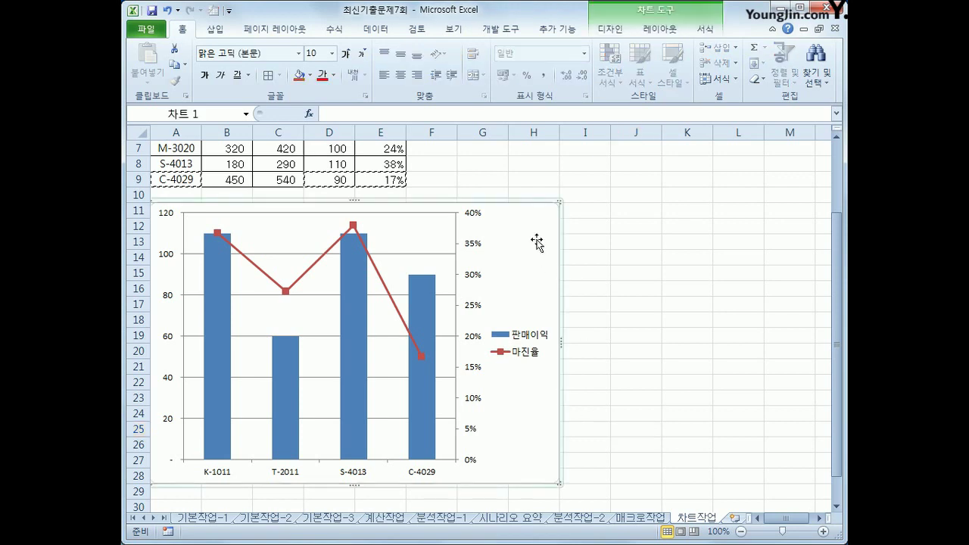
{"action": "left_click", "coordinate": [661, 29]}
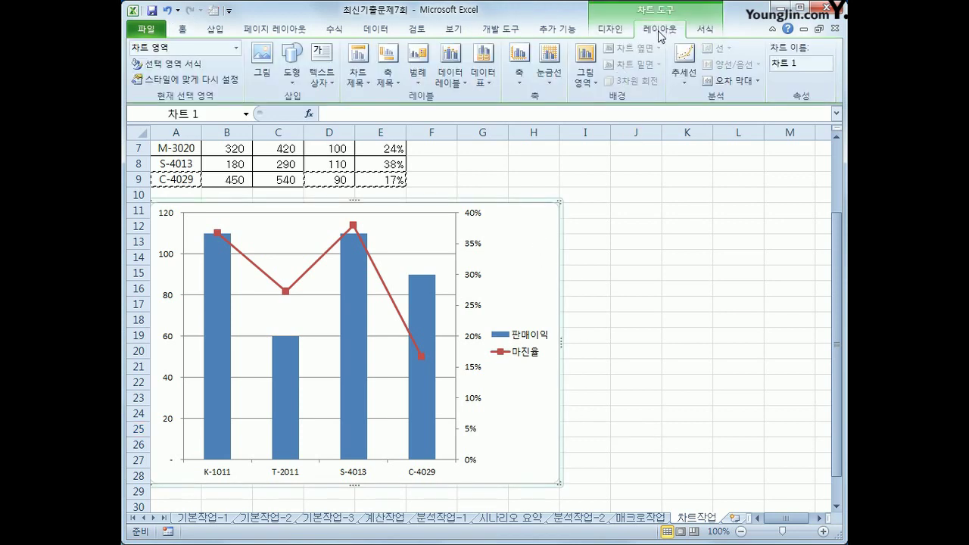
{"action": "left_click", "coordinate": [358, 75]}
{"action": "left_click", "coordinate": [385, 179]}
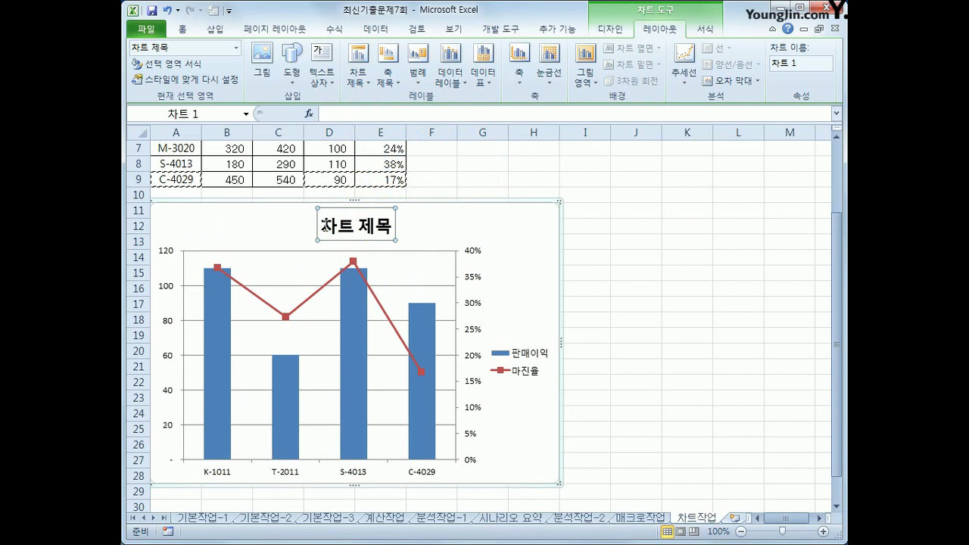
{"action": "left_click_drag", "start_coordinate": [324, 224], "coordinate": [389, 230]}
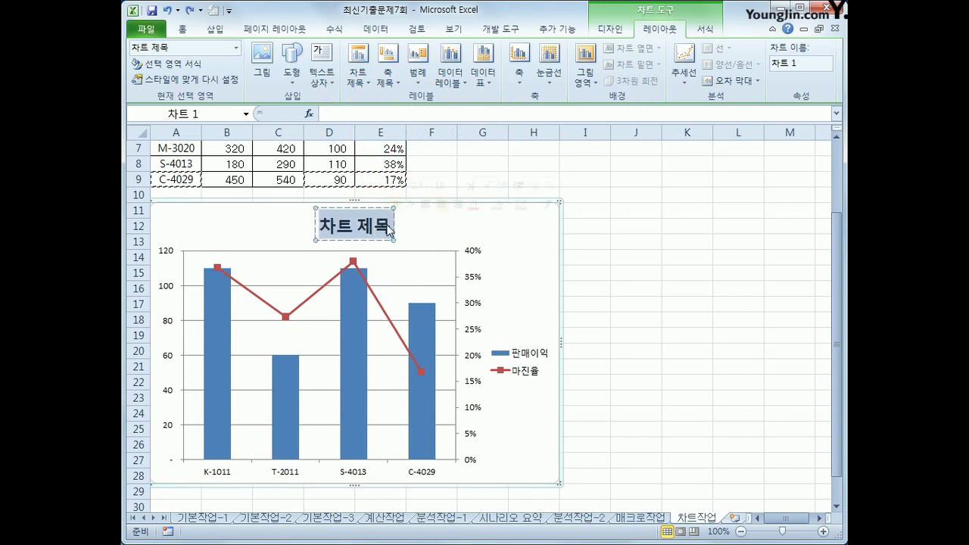
{"action": "type", "text": "핸드폰"}
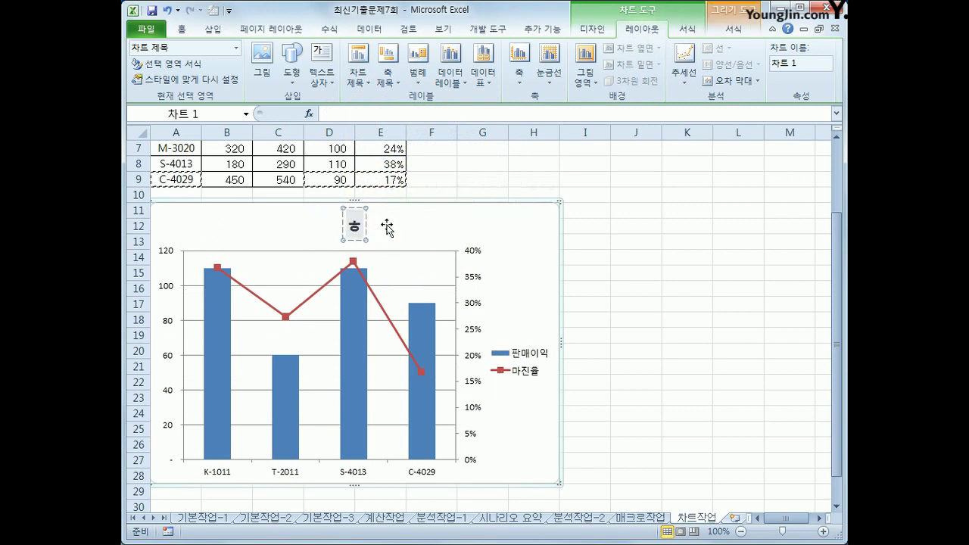
{"action": "type", "text": " 판매 현황"}
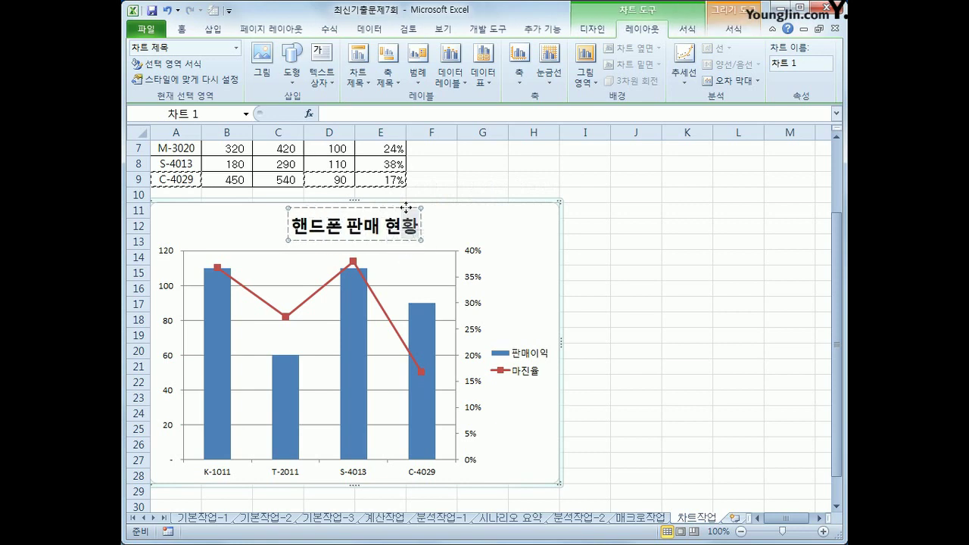
Set the chart title '핸드폰 판매 현황' to the 굴림체 font at size 17
{"action": "right_click", "coordinate": [407, 213]}
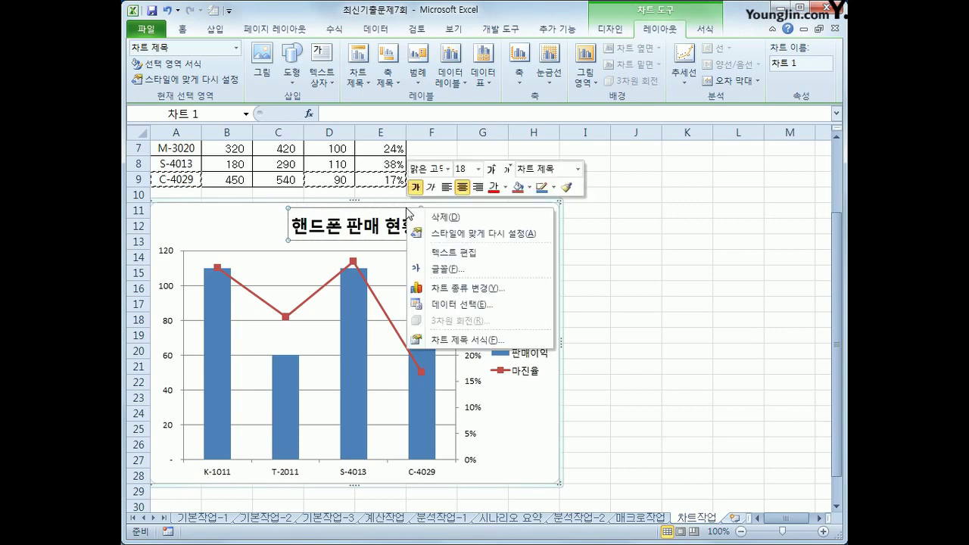
{"action": "left_click", "coordinate": [448, 169]}
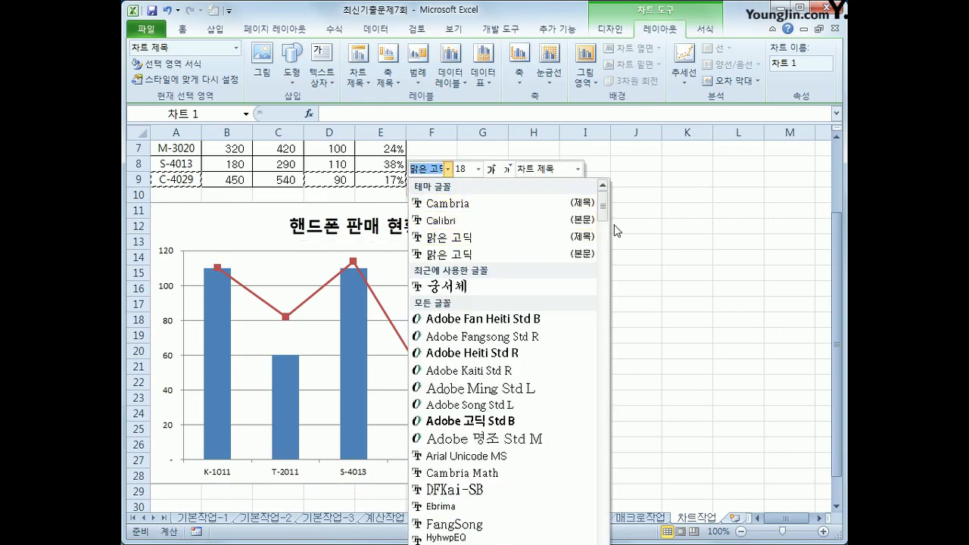
{"action": "left_click_drag", "start_coordinate": [604, 209], "coordinate": [603, 307]}
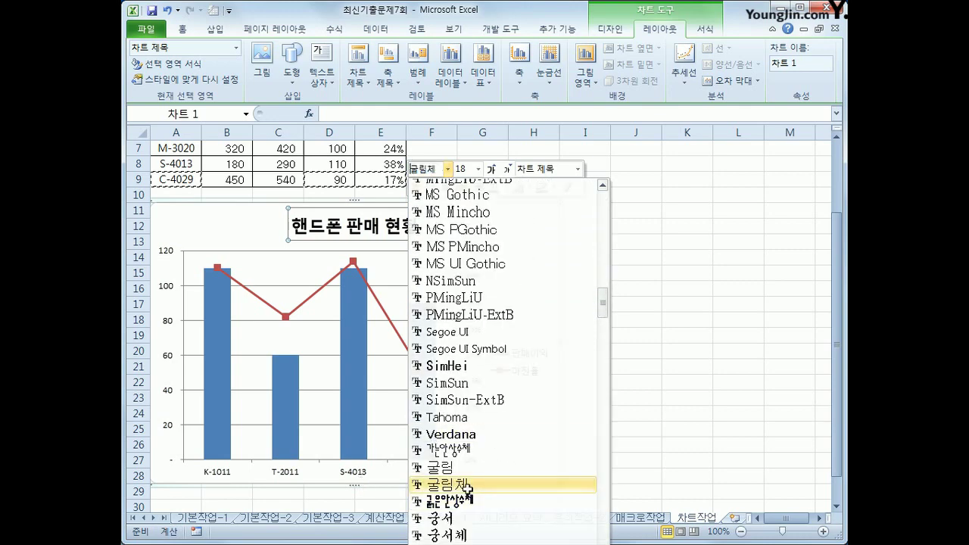
{"action": "left_click", "coordinate": [467, 485]}
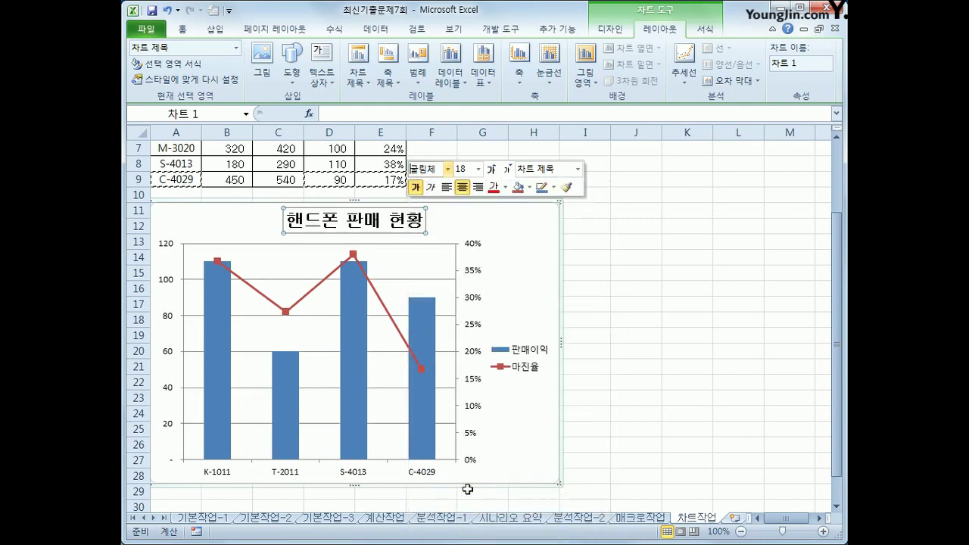
{"action": "left_click", "coordinate": [480, 171]}
{"action": "type", "text": "17"}
{"action": "key", "text": "Return"}
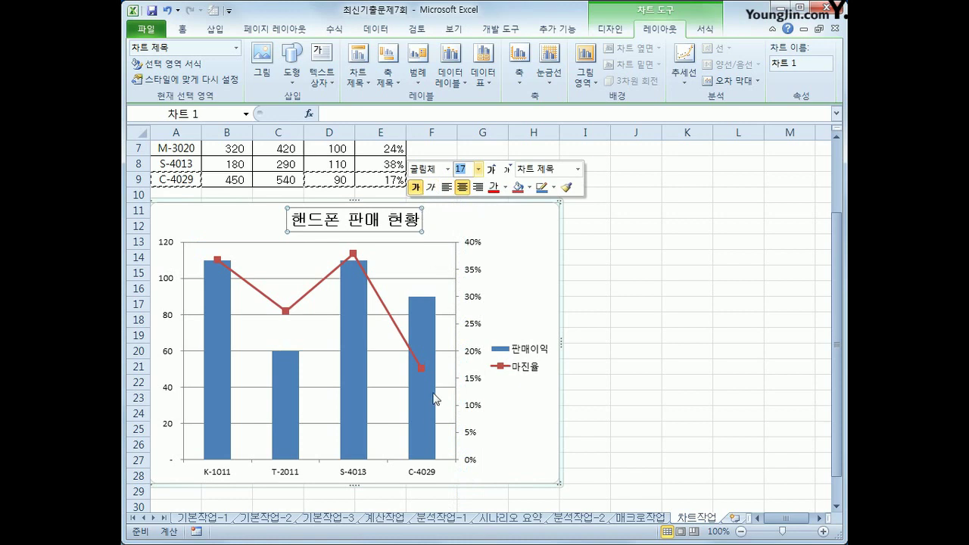
{"action": "left_click", "coordinate": [353, 256]}
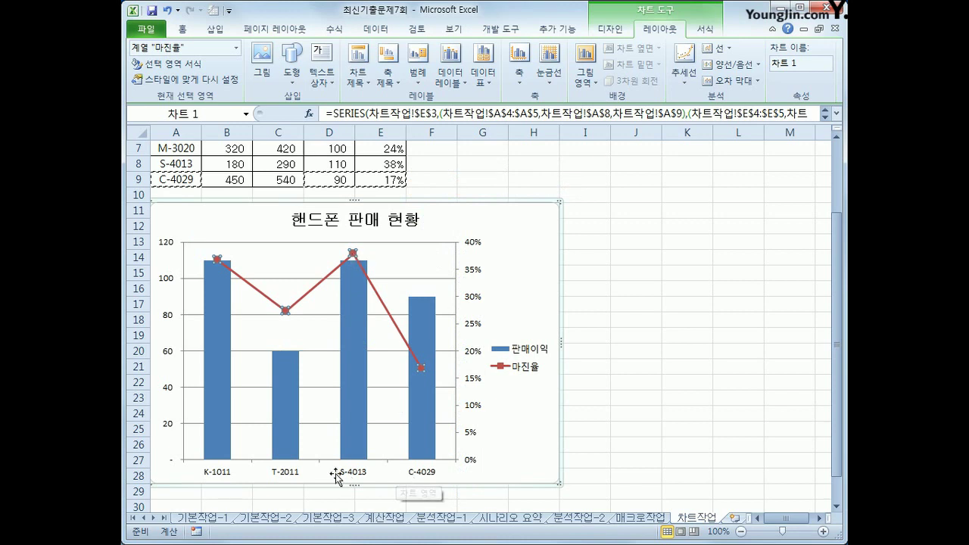
Add a 38% data label to the S-4013 point of the 마진율 line
{"action": "left_click", "coordinate": [353, 254]}
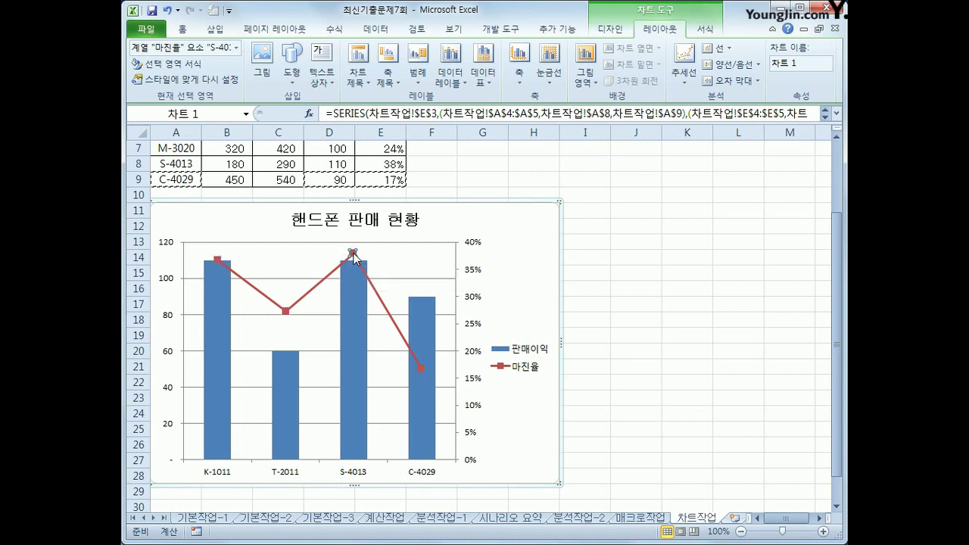
{"action": "right_click", "coordinate": [353, 254]}
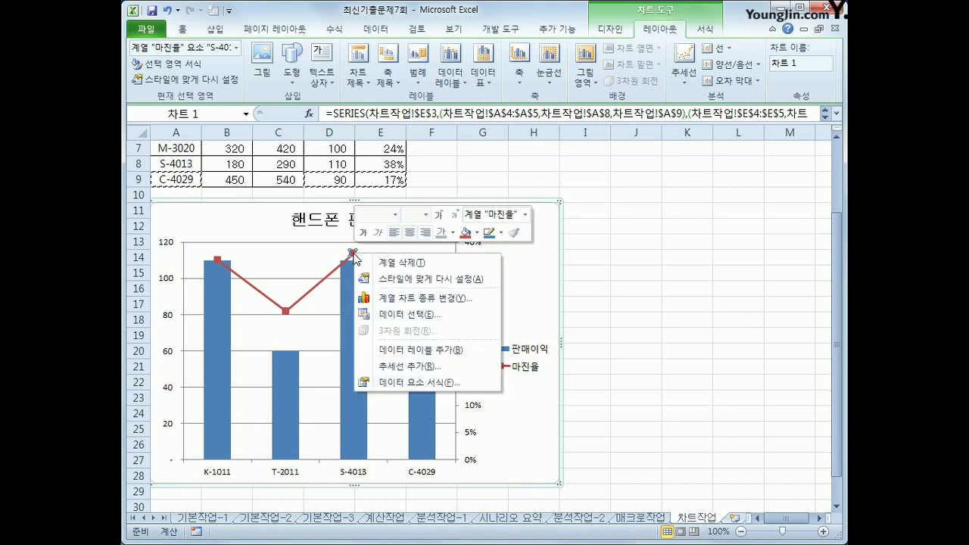
{"action": "left_click", "coordinate": [472, 352]}
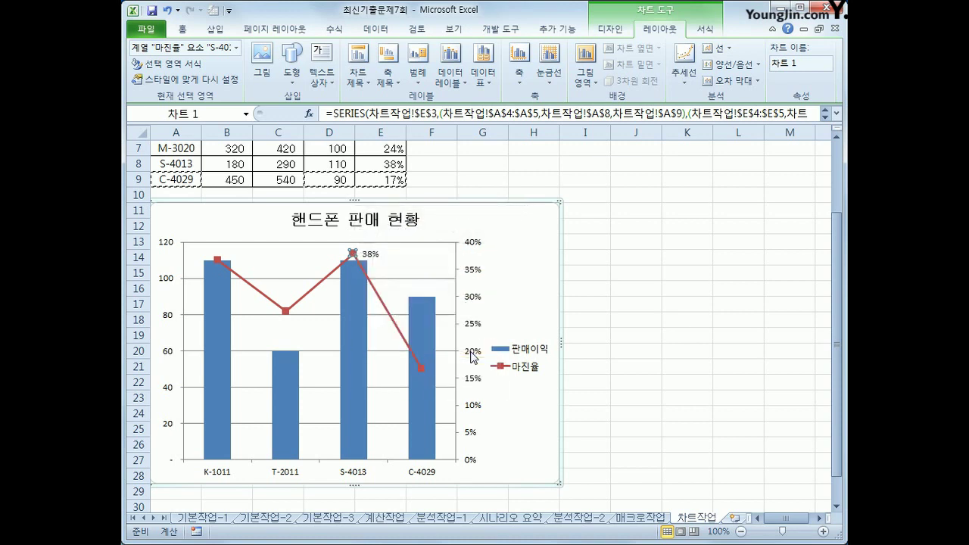
{"action": "mouse_move", "coordinate": [415, 311]}
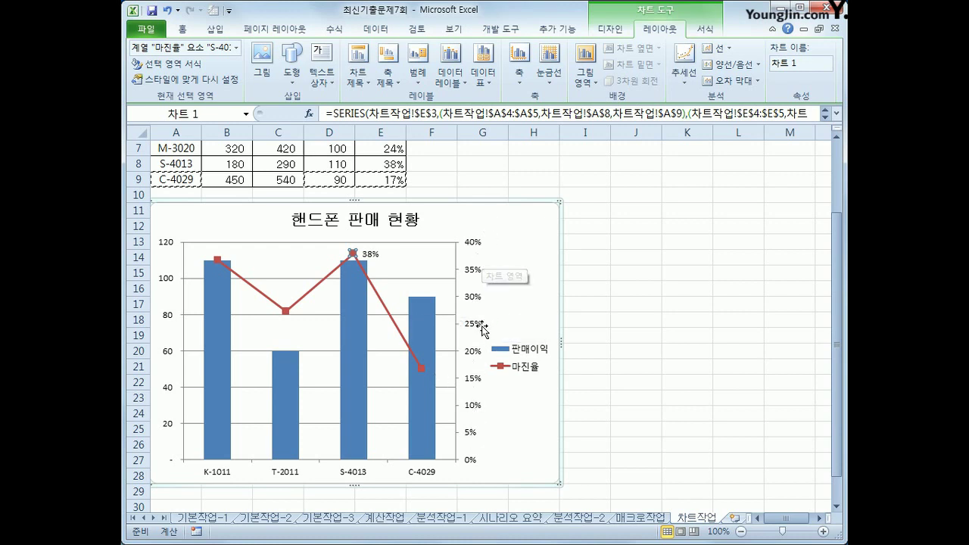
Fix the secondary 마진율 axis major unit at 0.1, giving 0%–40% in 10% steps
{"action": "left_click", "coordinate": [474, 276]}
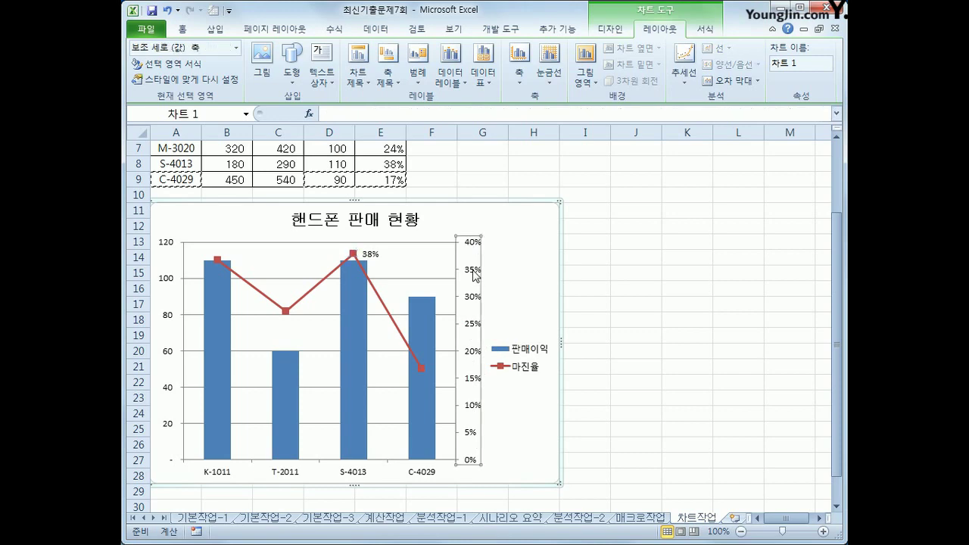
{"action": "right_click", "coordinate": [475, 276]}
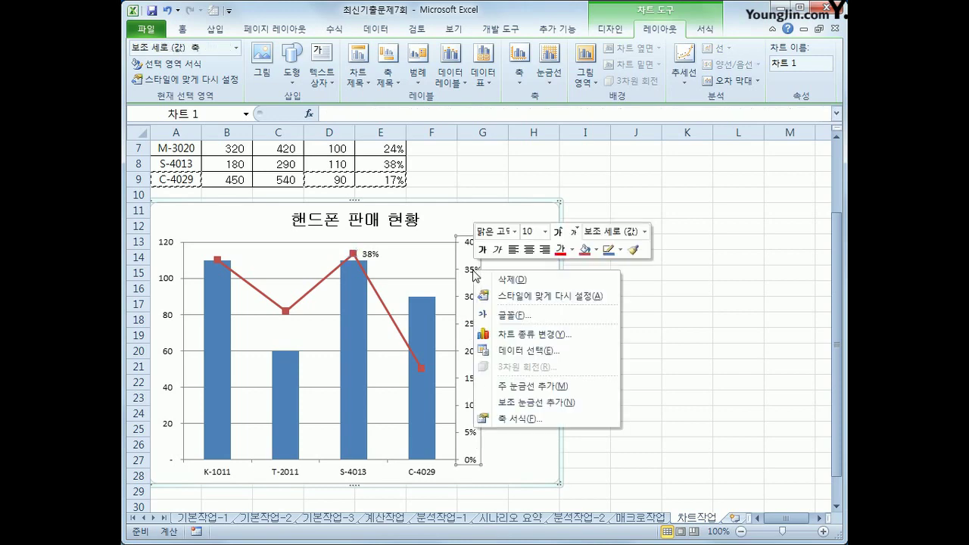
{"action": "left_click", "coordinate": [544, 417]}
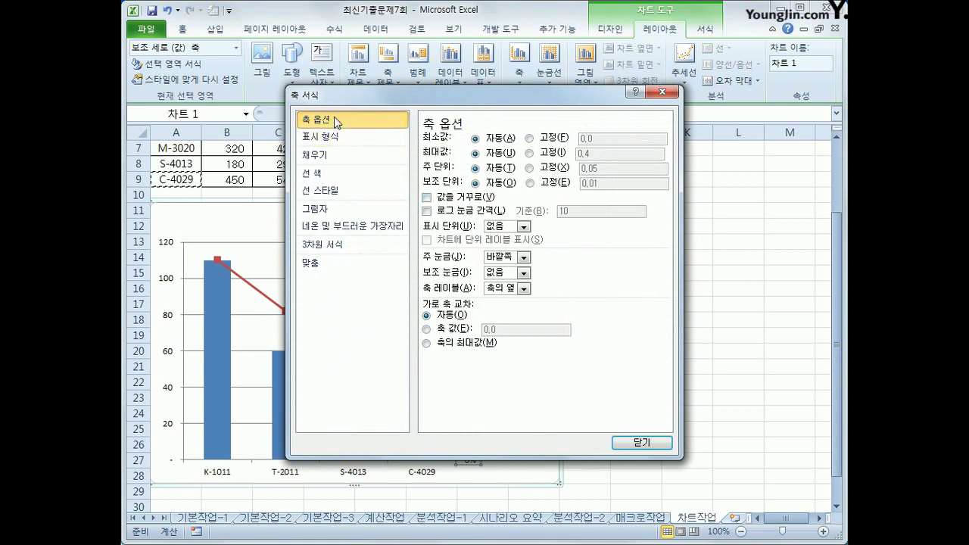
{"action": "left_click", "coordinate": [557, 167]}
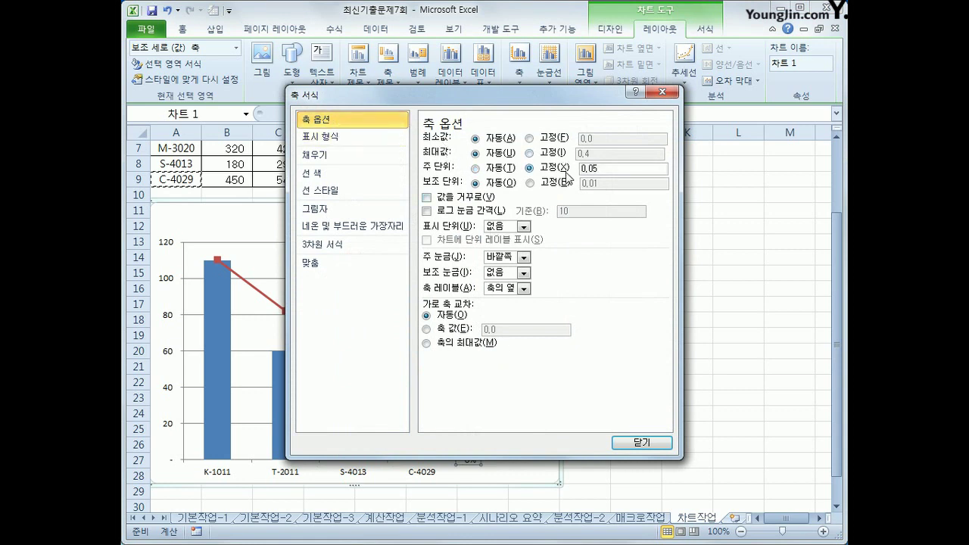
{"action": "left_click_drag", "start_coordinate": [604, 171], "coordinate": [547, 170]}
{"action": "type", "text": "0.1"}
{"action": "left_click", "coordinate": [641, 442]}
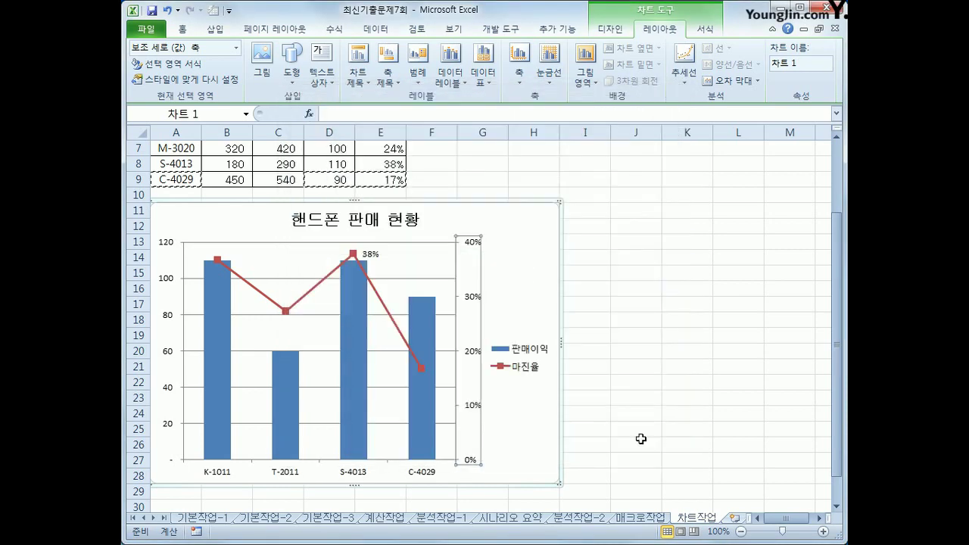
Turn on rounded corners for the chart area border, then select cell K29
{"action": "right_click", "coordinate": [523, 225]}
{"action": "left_click", "coordinate": [605, 483]}
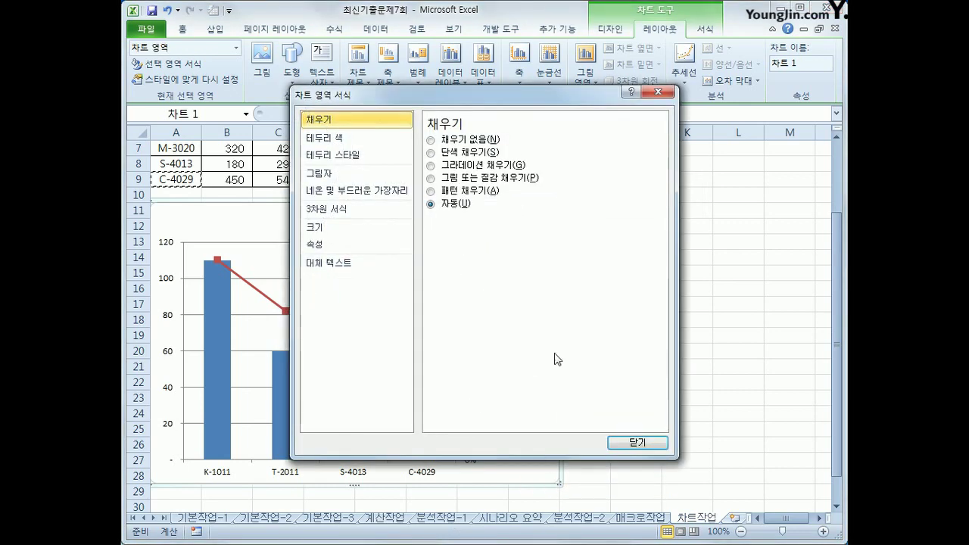
{"action": "left_click", "coordinate": [377, 161]}
{"action": "left_click", "coordinate": [471, 284]}
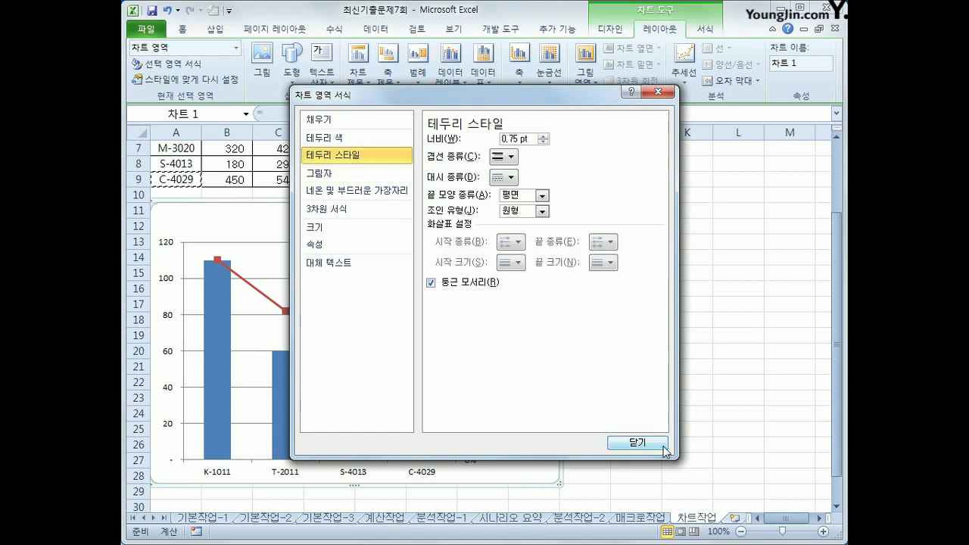
{"action": "left_click", "coordinate": [637, 442]}
{"action": "left_click", "coordinate": [690, 474]}
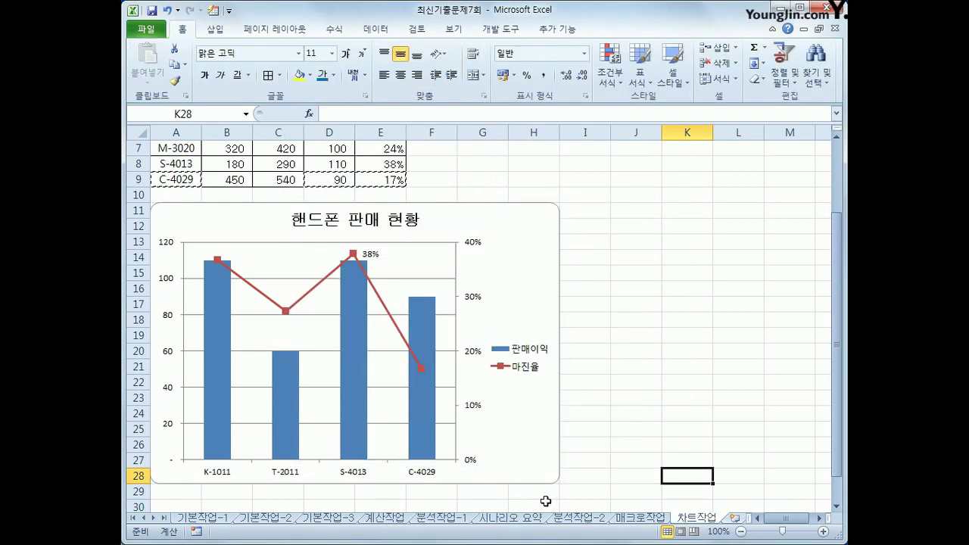
{"action": "left_click", "coordinate": [670, 497]}
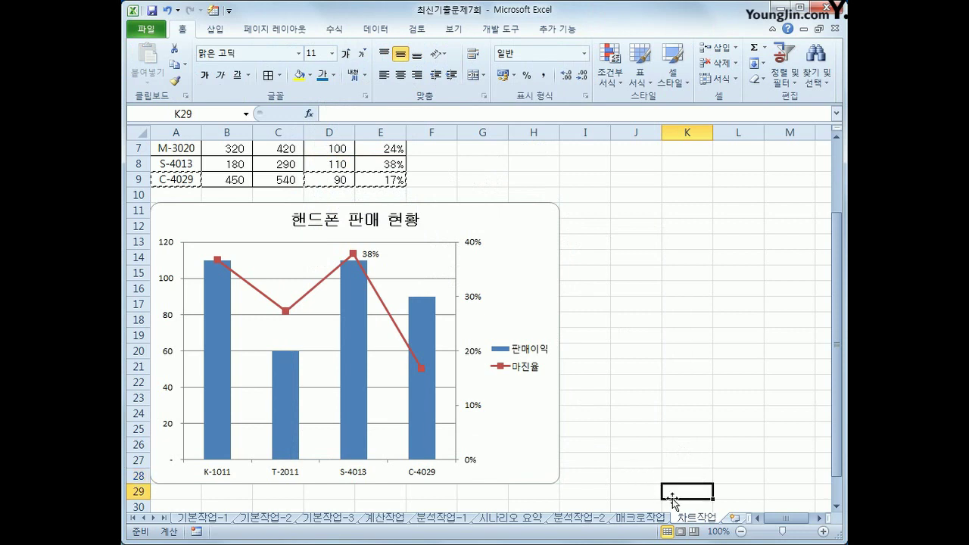